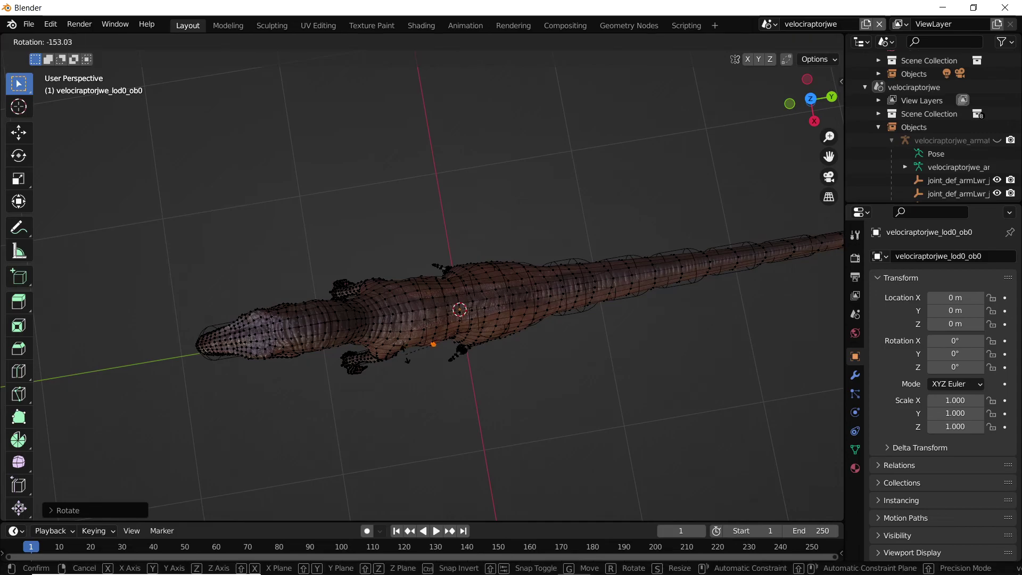
Rotate the selected spike piece above the raptor's back and scale it down in side view
{"action": "key", "text": "r"}
{"action": "left_click", "coordinate": [416, 269]}
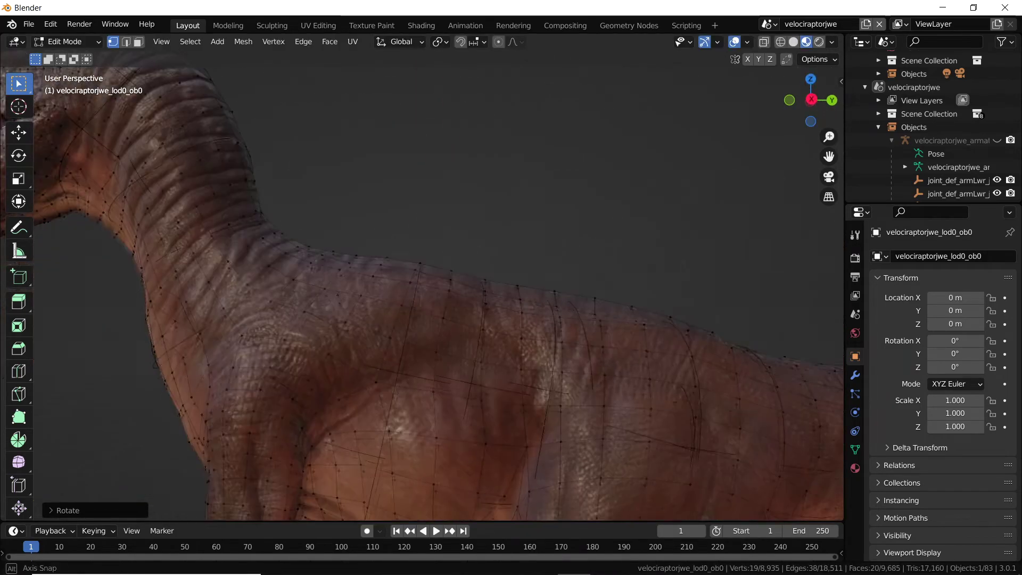
{"action": "scroll", "coordinate": [418, 270], "scroll_direction": "up", "scroll_amount": 2}
{"action": "key", "text": "KP_3"}
{"action": "key", "text": "s"}
{"action": "left_click", "coordinate": [419, 271]}
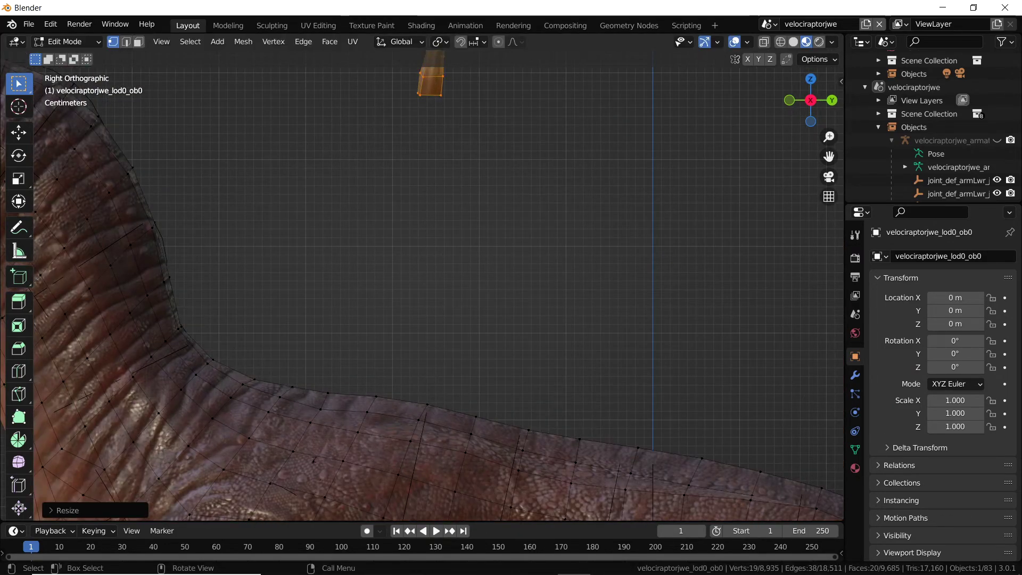
Lower the spike onto the raptor's back and shift it sideways toward the spine line
{"action": "scroll", "coordinate": [420, 271], "scroll_direction": "down", "scroll_amount": 1}
{"action": "left_click_drag", "start_coordinate": [433, 73], "coordinate": [434, 351]}
{"action": "middle_click_drag", "start_coordinate": [434, 340], "coordinate": [335, 359]}
{"action": "left_click_drag", "start_coordinate": [184, 397], "coordinate": [232, 393]}
{"action": "middle_click_drag", "start_coordinate": [232, 393], "coordinate": [306, 453]}
{"action": "scroll", "coordinate": [346, 362], "scroll_direction": "up", "scroll_amount": 2}
{"action": "middle_click_drag", "start_coordinate": [306, 453], "coordinate": [333, 319], "text": "shift"}
{"action": "scroll", "coordinate": [418, 272], "scroll_direction": "up", "scroll_amount": 3}
Rotate the spike to align it with the spine and nudge it onto the centre of the back
{"action": "middle_click_drag", "start_coordinate": [418, 272], "coordinate": [557, 277]}
{"action": "key", "text": "r"}
{"action": "left_click", "coordinate": [426, 272]}
{"action": "key", "text": "r"}
{"action": "left_click", "coordinate": [430, 288]}
{"action": "key", "text": "r"}
{"action": "left_click", "coordinate": [553, 272]}
{"action": "left_click_drag", "start_coordinate": [490, 300], "coordinate": [476, 300]}
{"action": "middle_click_drag", "start_coordinate": [476, 299], "coordinate": [312, 336]}
{"action": "key", "text": "r"}
{"action": "left_click", "coordinate": [323, 347]}
{"action": "left_click_drag", "start_coordinate": [360, 251], "coordinate": [364, 250]}
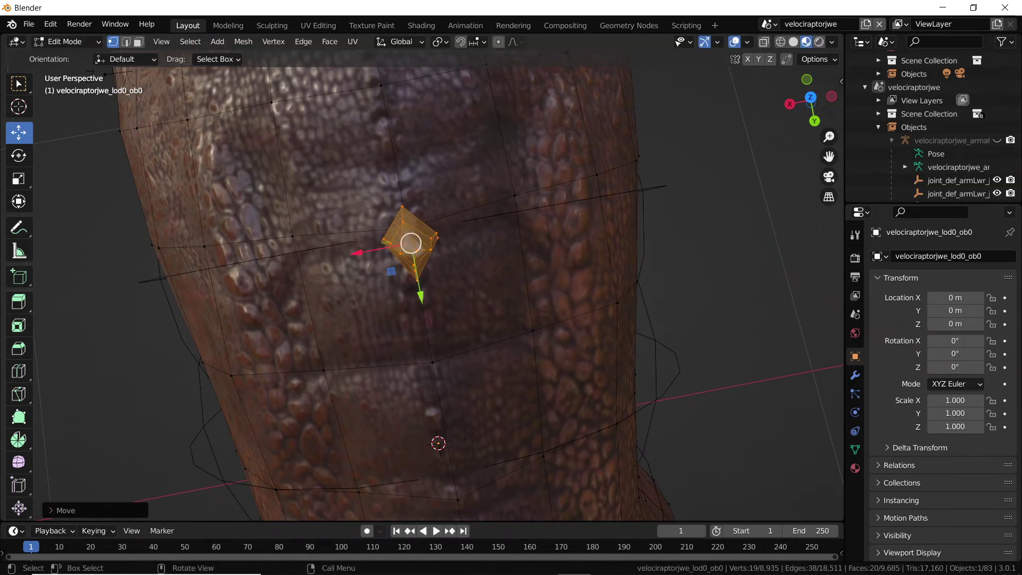
Move the spike forward along the spine to the base of the neck and scale it down
{"action": "middle_click_drag", "start_coordinate": [372, 272], "coordinate": [496, 174]}
{"action": "middle_click_drag", "start_coordinate": [414, 284], "coordinate": [402, 283]}
{"action": "scroll", "coordinate": [417, 285], "scroll_direction": "down", "scroll_amount": 4}
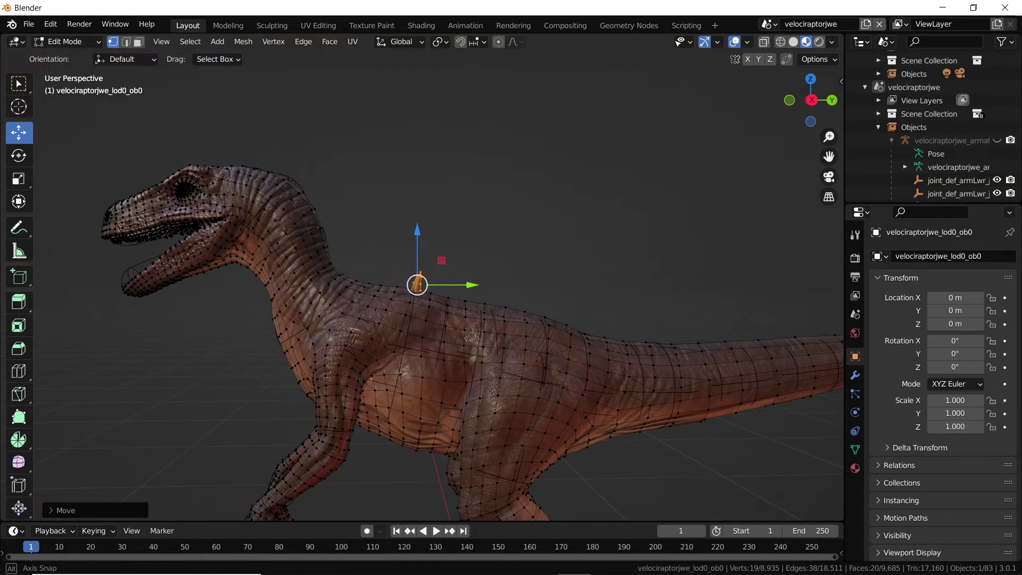
{"action": "scroll", "coordinate": [418, 285], "scroll_direction": "up", "scroll_amount": 8}
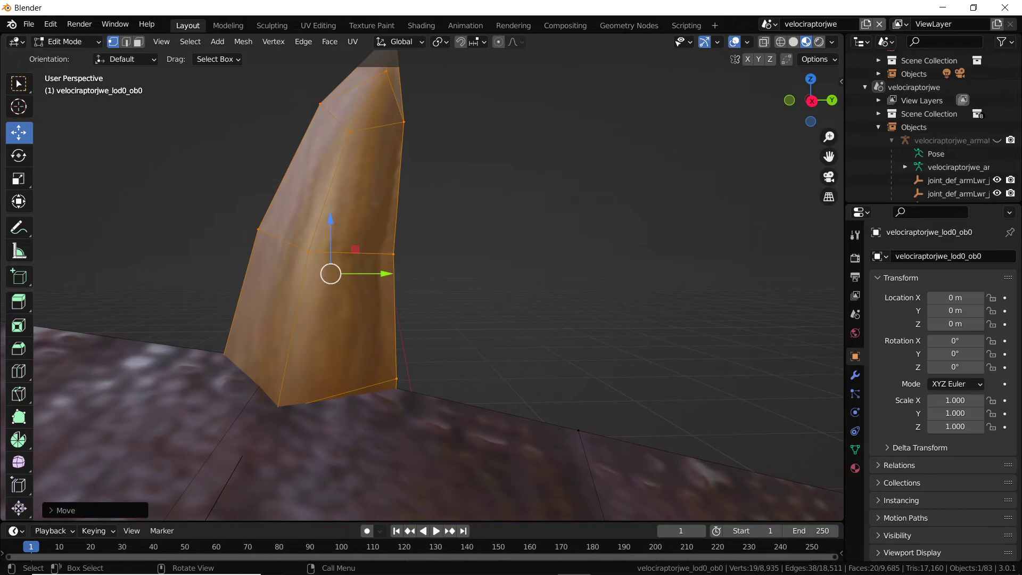
{"action": "scroll", "coordinate": [410, 284], "scroll_direction": "down", "scroll_amount": 4}
{"action": "left_click_drag", "start_coordinate": [465, 284], "coordinate": [319, 284]}
{"action": "middle_click_drag", "start_coordinate": [319, 284], "coordinate": [448, 340], "text": "shift"}
{"action": "scroll", "coordinate": [447, 340], "scroll_direction": "up", "scroll_amount": 3}
{"action": "middle_click_drag", "start_coordinate": [447, 340], "coordinate": [450, 384]}
{"action": "key", "text": "s"}
{"action": "left_click", "coordinate": [442, 326]}
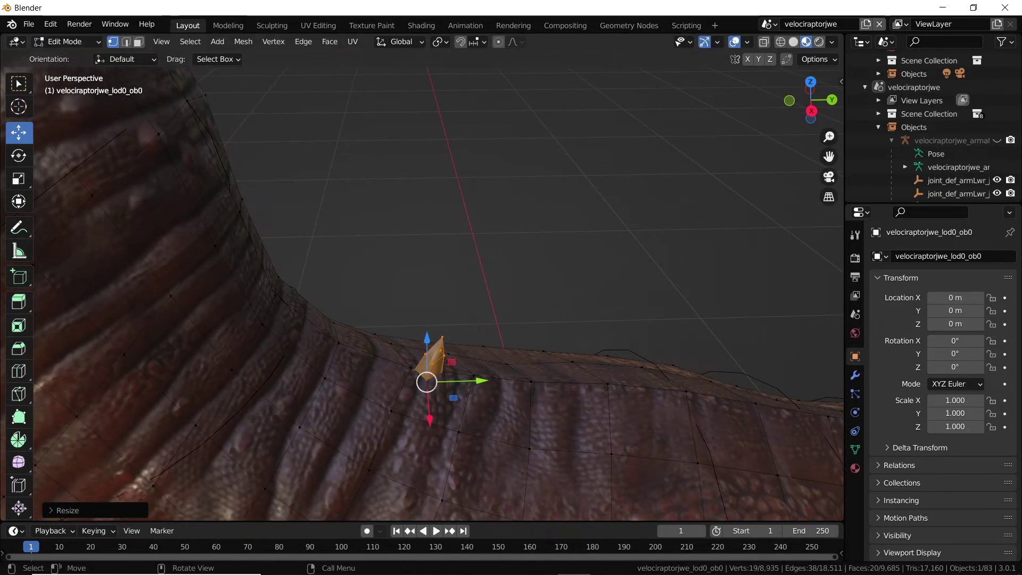
Duplicate the spike into a row of four along the spine, scaling the copies larger toward the back
{"action": "key", "text": "KP_3"}
{"action": "scroll", "coordinate": [420, 309], "scroll_direction": "up", "scroll_amount": 5}
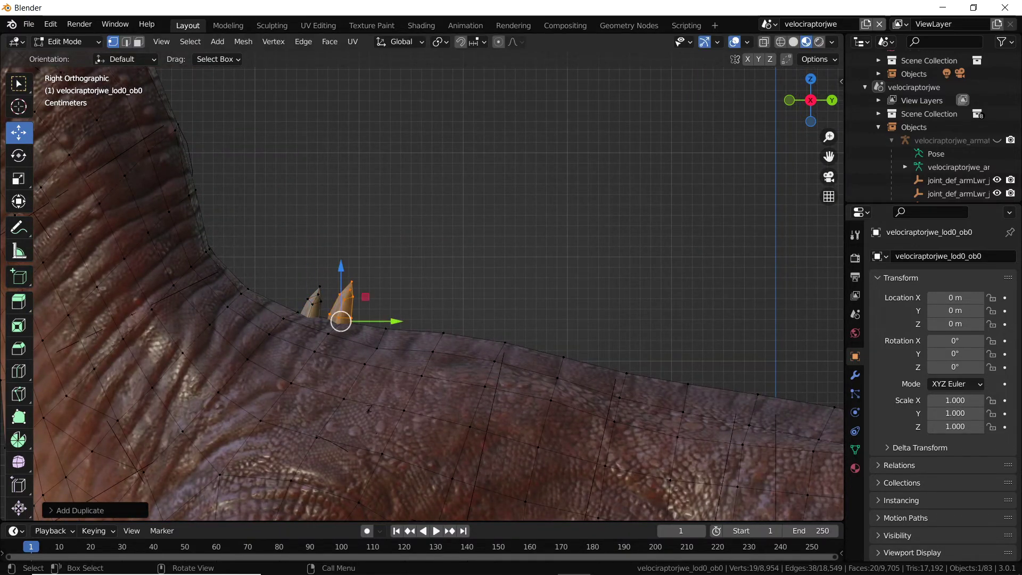
{"action": "key", "text": "s"}
{"action": "left_click", "coordinate": [426, 303]}
{"action": "key", "text": "s"}
{"action": "key", "text": "Return"}
Try adding a fifth, slightly smaller spike behind the largest one
{"action": "key", "text": "shift+d"}
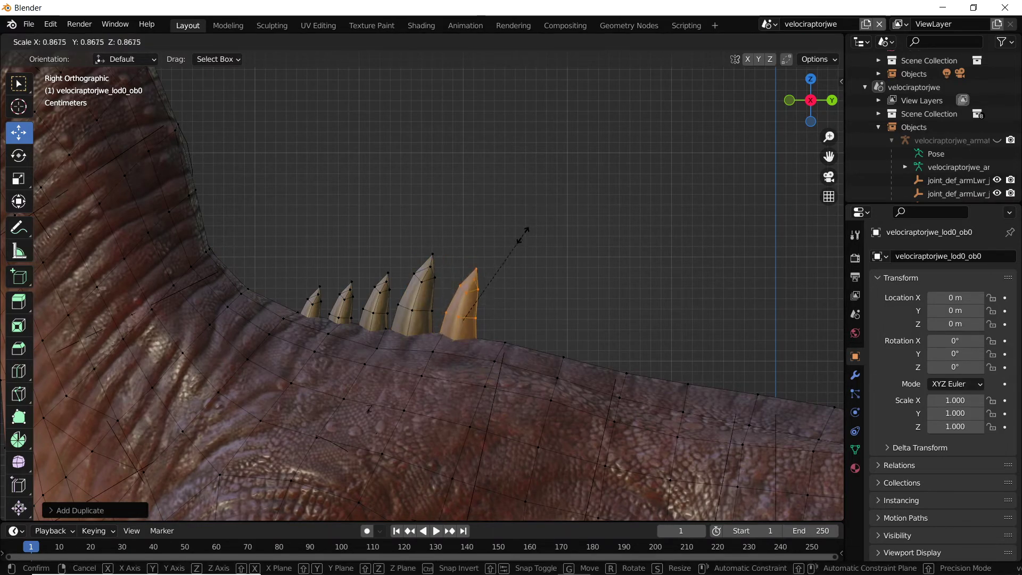
{"action": "left_click", "coordinate": [519, 240]}
{"action": "left_click_drag", "start_coordinate": [512, 322], "coordinate": [504, 322]}
{"action": "scroll", "coordinate": [458, 320], "scroll_direction": "down", "scroll_amount": 8}
{"action": "middle_click_drag", "start_coordinate": [458, 320], "coordinate": [471, 338]}
{"action": "scroll", "coordinate": [463, 333], "scroll_direction": "up", "scroll_amount": 7}
{"action": "scroll", "coordinate": [474, 338], "scroll_direction": "down", "scroll_amount": 7}
{"action": "scroll", "coordinate": [474, 339], "scroll_direction": "up", "scroll_amount": 7}
{"action": "key", "text": "ctrl+z"}
Rescale and reposition the spikes so the row starts with a tiny one at the neck base
{"action": "left_click", "coordinate": [590, 317]}
{"action": "left_click_drag", "start_coordinate": [529, 398], "coordinate": [567, 398]}
{"action": "left_click_drag", "start_coordinate": [500, 399], "coordinate": [513, 399]}
{"action": "key", "text": "s"}
{"action": "left_click", "coordinate": [551, 399]}
{"action": "key", "text": "s"}
{"action": "key", "text": "KP_3"}
{"action": "scroll", "coordinate": [400, 399], "scroll_direction": "up", "scroll_amount": 3}
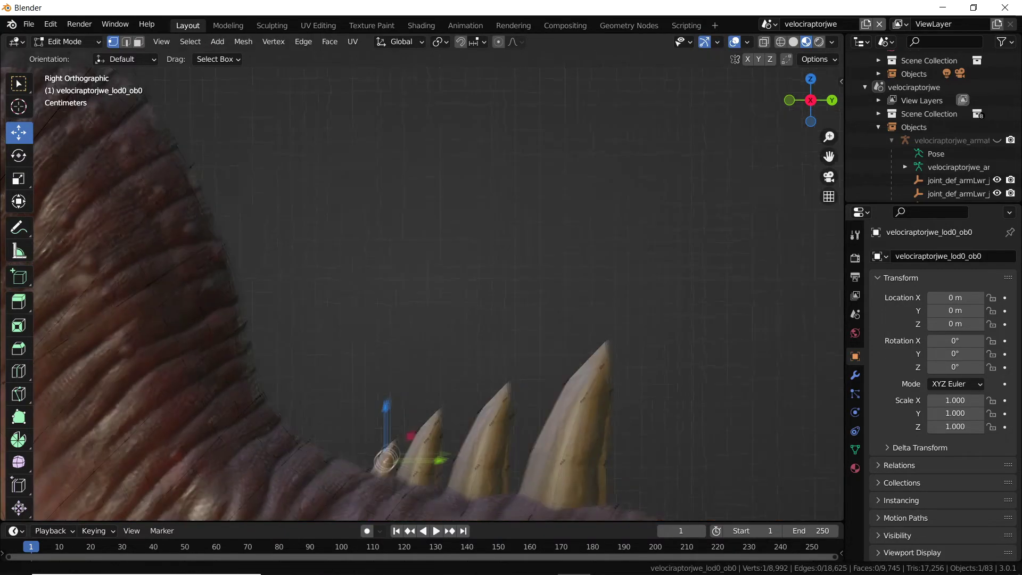
{"action": "left_click_drag", "start_coordinate": [453, 445], "coordinate": [439, 444]}
Try nudging the vertex at the smallest spike's base upward
{"action": "key", "text": "alt+a"}
{"action": "scroll", "coordinate": [440, 373], "scroll_direction": "down", "scroll_amount": 5}
{"action": "mouse_move", "coordinate": [440, 373]}
{"action": "middle_mouse_down"}
{"action": "mouse_move", "coordinate": [511, 368]}
{"action": "mouse_move", "coordinate": [452, 370]}
{"action": "middle_mouse_up"}
{"action": "scroll", "coordinate": [453, 370], "scroll_direction": "up", "scroll_amount": 4}
{"action": "middle_click_drag", "start_coordinate": [533, 368], "coordinate": [346, 326], "text": "shift"}
{"action": "middle_click_drag", "start_coordinate": [347, 326], "coordinate": [331, 326]}
{"action": "middle_click_drag", "start_coordinate": [373, 421], "coordinate": [357, 445]}
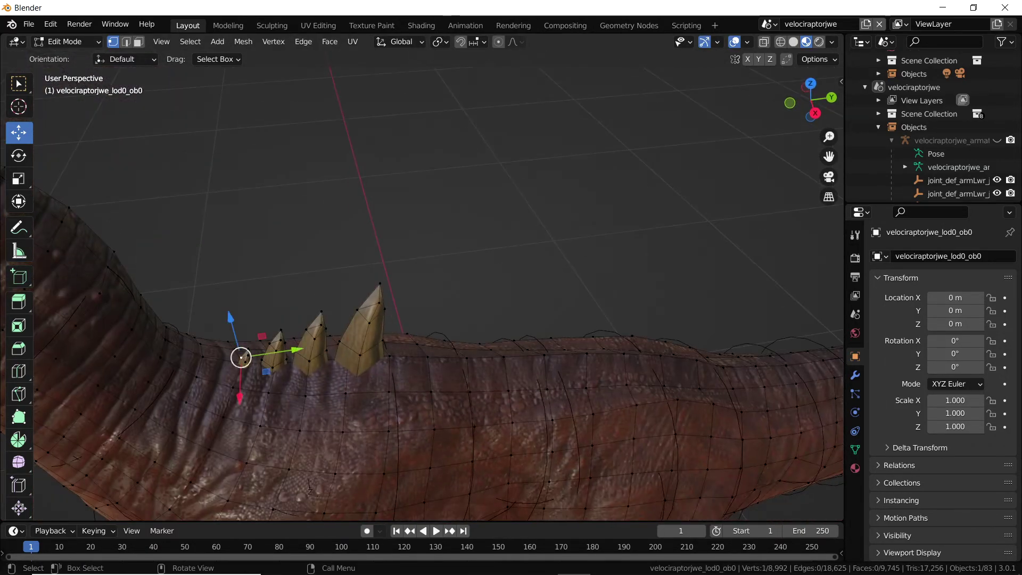
{"action": "middle_click_drag", "start_coordinate": [417, 344], "coordinate": [415, 280]}
{"action": "left_click_drag", "start_coordinate": [307, 297], "coordinate": [307, 291]}
{"action": "key", "text": "ctrl+z"}
{"action": "key", "text": "ctrl+z"}
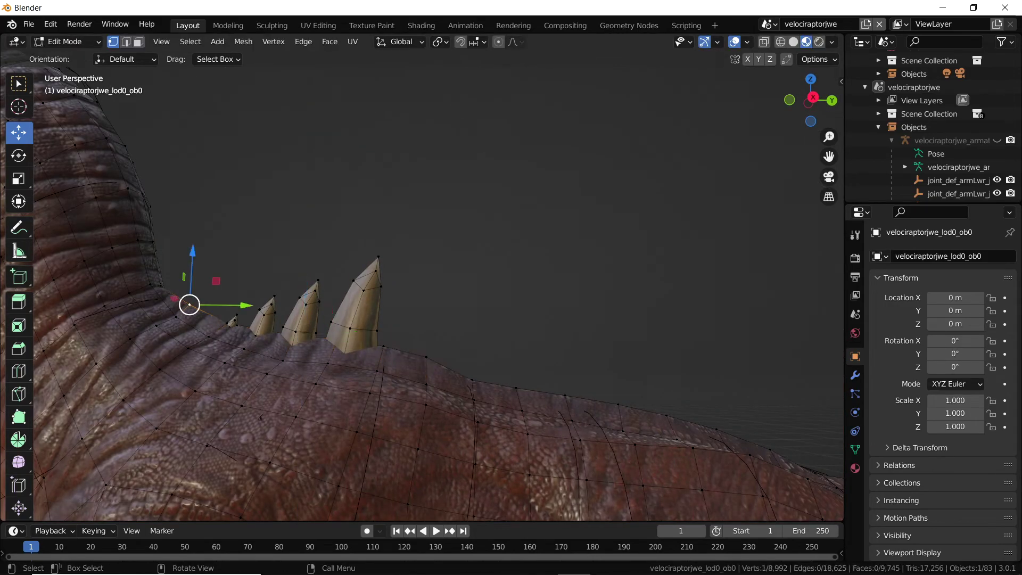
Move the skin vertex at the neck base toward the smallest spike and deselect everything
{"action": "left_click_drag", "start_coordinate": [189, 305], "coordinate": [226, 322]}
{"action": "mouse_move", "coordinate": [234, 340]}
{"action": "middle_mouse_down"}
{"action": "mouse_move", "coordinate": [330, 346]}
{"action": "mouse_move", "coordinate": [240, 340]}
{"action": "middle_mouse_up"}
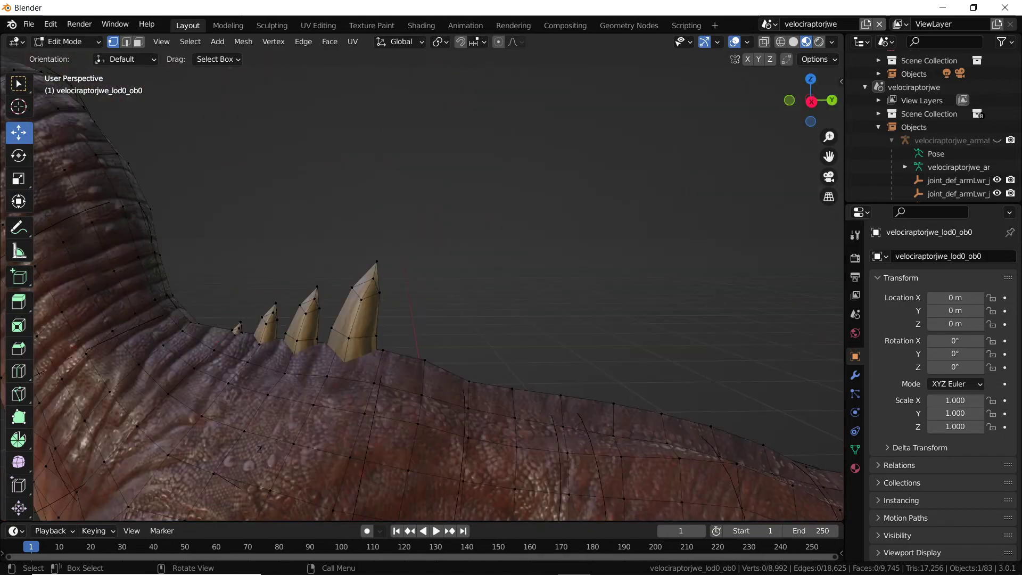
{"action": "key", "text": "alt+a"}
{"action": "scroll", "coordinate": [426, 288], "scroll_direction": "down", "scroll_amount": 6}
{"action": "middle_click_drag", "start_coordinate": [426, 288], "coordinate": [429, 291]}
{"action": "scroll", "coordinate": [394, 298], "scroll_direction": "up", "scroll_amount": 6}
{"action": "key", "text": "ctrl+x"}
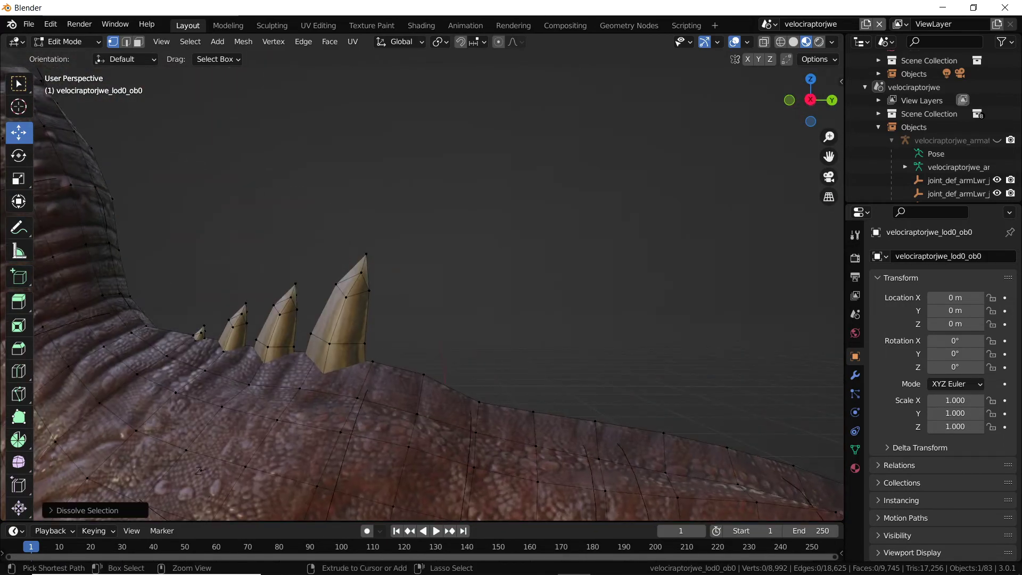
Reshape the largest spike by moving its tip and side vertices into a more irregular outline
{"action": "middle_click_drag", "start_coordinate": [200, 471], "coordinate": [426, 426]}
{"action": "left_click_drag", "start_coordinate": [446, 296], "coordinate": [450, 286]}
{"action": "left_click", "coordinate": [474, 245]}
{"action": "left_click_drag", "start_coordinate": [473, 245], "coordinate": [477, 228]}
{"action": "middle_click_drag", "start_coordinate": [477, 228], "coordinate": [457, 233]}
{"action": "left_click", "coordinate": [485, 232]}
{"action": "left_click_drag", "start_coordinate": [485, 232], "coordinate": [479, 234]}
{"action": "left_click", "coordinate": [492, 251]}
{"action": "left_click_drag", "start_coordinate": [492, 251], "coordinate": [487, 253]}
{"action": "left_click", "coordinate": [487, 307]}
{"action": "left_click_drag", "start_coordinate": [487, 308], "coordinate": [481, 309]}
Move individual vertices of the next smaller spikes to vary their tips and curves
{"action": "left_click", "coordinate": [412, 311]}
{"action": "left_click_drag", "start_coordinate": [412, 311], "coordinate": [409, 311]}
{"action": "left_click_drag", "start_coordinate": [415, 272], "coordinate": [419, 238]}
{"action": "left_click", "coordinate": [412, 245]}
{"action": "left_click", "coordinate": [362, 286]}
{"action": "left_click_drag", "start_coordinate": [362, 287], "coordinate": [314, 301]}
{"action": "left_click", "coordinate": [359, 317]}
{"action": "left_click", "coordinate": [316, 303]}
{"action": "left_click", "coordinate": [342, 283]}
Inspect the reshaped spikes on the raptor's back from several sides
{"action": "scroll", "coordinate": [342, 282], "scroll_direction": "down", "scroll_amount": 8}
{"action": "middle_click_drag", "start_coordinate": [342, 283], "coordinate": [107, 277]}
{"action": "scroll", "coordinate": [426, 288], "scroll_direction": "up", "scroll_amount": 8}
{"action": "middle_click_drag", "start_coordinate": [426, 288], "coordinate": [506, 282]}
{"action": "scroll", "coordinate": [506, 282], "scroll_direction": "down", "scroll_amount": 5}
{"action": "middle_click_drag", "start_coordinate": [506, 282], "coordinate": [708, 282]}
{"action": "scroll", "coordinate": [479, 287], "scroll_direction": "down", "scroll_amount": 6}
{"action": "left_click", "coordinate": [554, 282]}
{"action": "mouse_move", "coordinate": [479, 287]}
{"action": "middle_mouse_down"}
{"action": "mouse_move", "coordinate": [554, 282]}
{"action": "mouse_move", "coordinate": [426, 290]}
{"action": "mouse_move", "coordinate": [394, 269]}
{"action": "middle_mouse_up"}
{"action": "scroll", "coordinate": [426, 290], "scroll_direction": "up", "scroll_amount": 6}
Switch to solid shading and use X-ray to shift a hidden lower vertex of the largest spike forward
{"action": "left_click", "coordinate": [794, 41]}
{"action": "scroll", "coordinate": [426, 288], "scroll_direction": "up", "scroll_amount": 5}
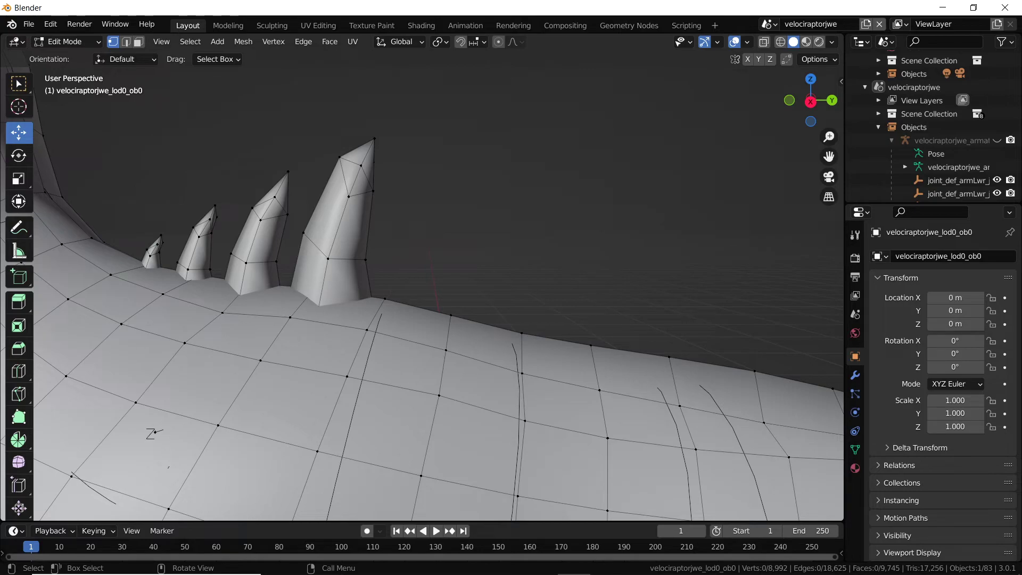
{"action": "key", "text": "alt+z"}
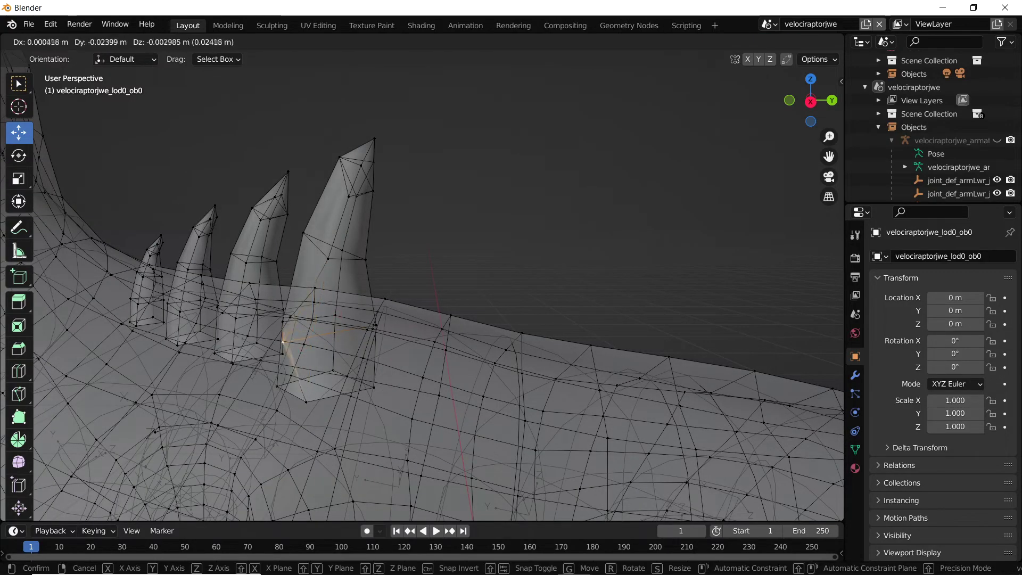
{"action": "left_click_drag", "start_coordinate": [294, 306], "coordinate": [294, 306]}
{"action": "key", "text": "alt+z"}
Adjust the largest spike's rear vertices sideways and vertically, and undo the last change
{"action": "middle_click_drag", "start_coordinate": [298, 306], "coordinate": [213, 305]}
{"action": "left_click_drag", "start_coordinate": [229, 291], "coordinate": [226, 291]}
{"action": "left_click_drag", "start_coordinate": [280, 240], "coordinate": [281, 253]}
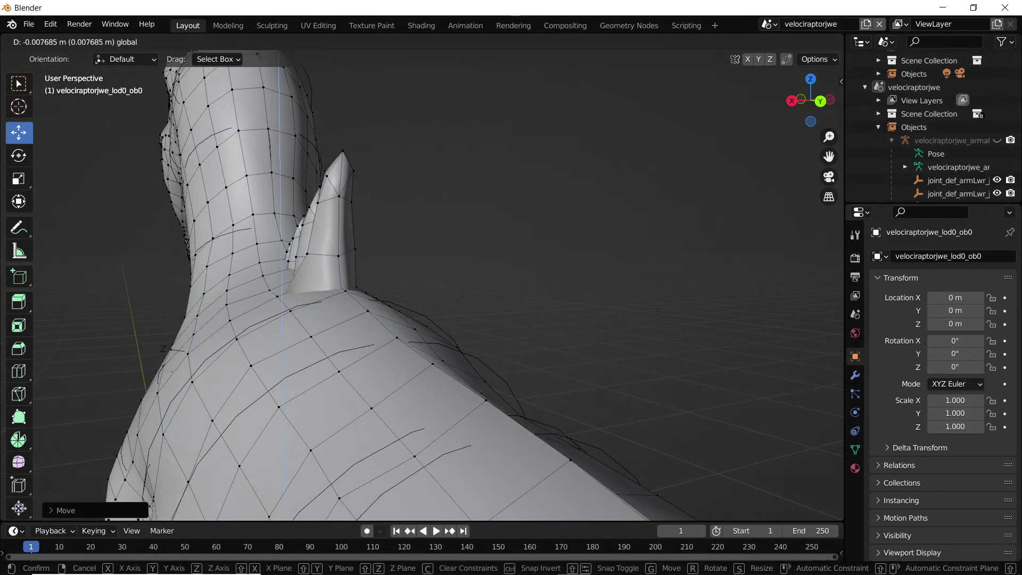
{"action": "left_click_drag", "start_coordinate": [224, 296], "coordinate": [223, 296]}
{"action": "left_click", "coordinate": [479, 213]}
{"action": "middle_click_drag", "start_coordinate": [479, 240], "coordinate": [583, 242]}
{"action": "middle_click_drag", "start_coordinate": [532, 293], "coordinate": [532, 213], "text": "ctrl"}
{"action": "key", "text": "ctrl+z"}
Duplicate the largest spike directly behind it in side view and rotate the copy more upright
{"action": "scroll", "coordinate": [422, 293], "scroll_direction": "down", "scroll_amount": 14}
{"action": "mouse_move", "coordinate": [404, 293]}
{"action": "middle_mouse_down"}
{"action": "mouse_move", "coordinate": [499, 298]}
{"action": "mouse_move", "coordinate": [388, 293]}
{"action": "middle_mouse_up"}
{"action": "scroll", "coordinate": [423, 292], "scroll_direction": "up", "scroll_amount": 12}
{"action": "key", "text": "KP_3"}
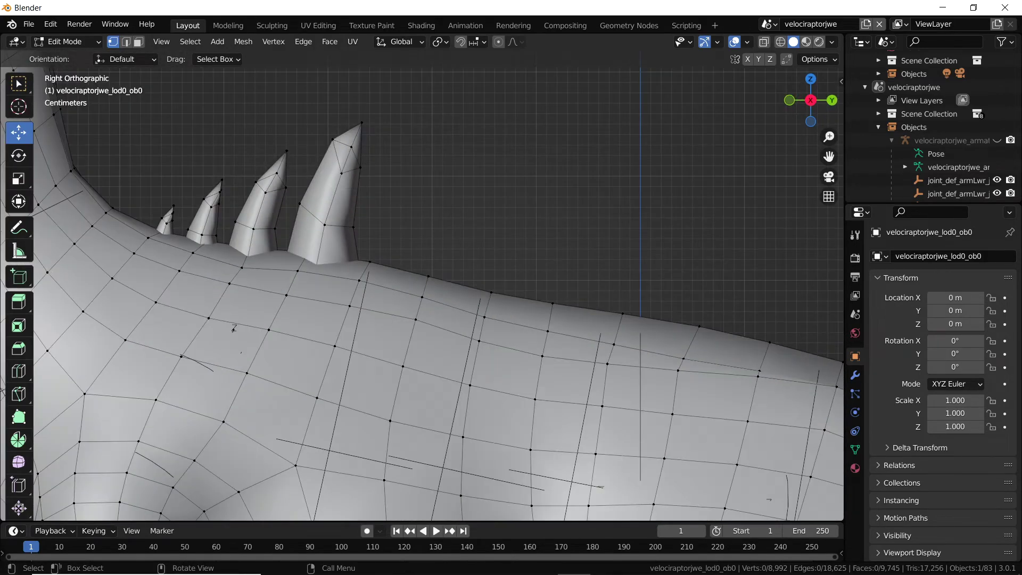
{"action": "key", "text": "l"}
{"action": "key", "text": "shift+d"}
{"action": "left_click", "coordinate": [419, 188]}
{"action": "key", "text": "r"}
{"action": "left_click", "coordinate": [406, 186]}
Duplicate another spike behind the upright one, rotate it about 10°, and adjust its position along Y
{"action": "key", "text": "shift+d"}
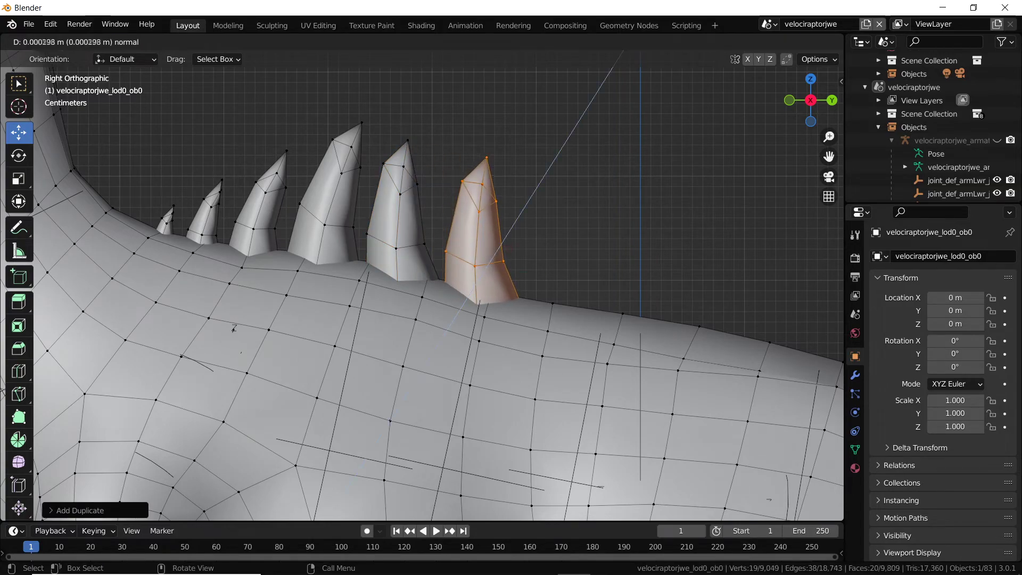
{"action": "key", "text": "Return"}
{"action": "key", "text": "r"}
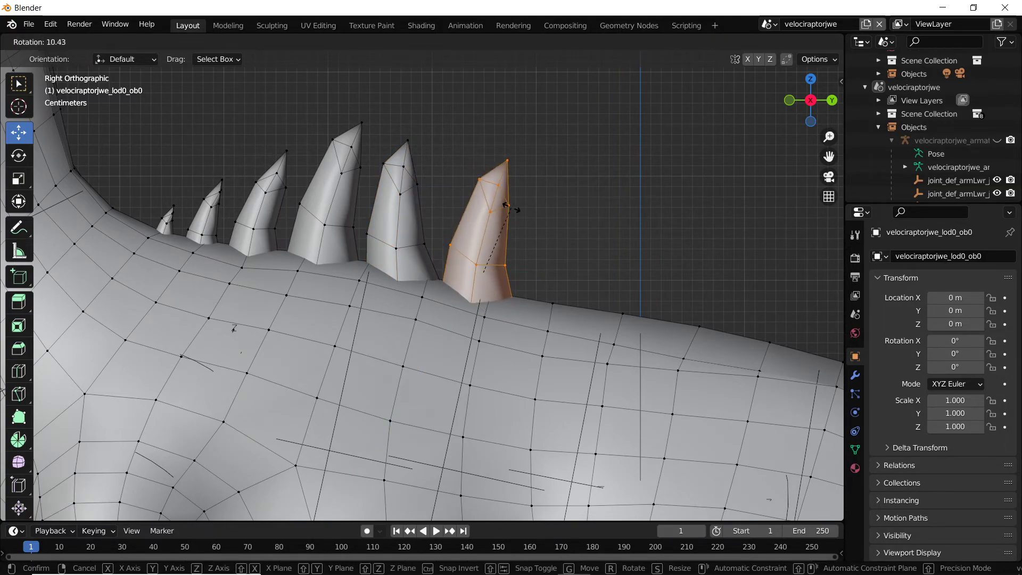
{"action": "key", "text": "Return"}
{"action": "key", "text": "g"}
{"action": "key", "text": "y"}
{"action": "key", "text": "Return"}
Duplicate the rearmost spike about 0.05 m farther back along the spine and tilt the copy backward
{"action": "scroll", "coordinate": [422, 286], "scroll_direction": "down", "scroll_amount": 7}
{"action": "middle_click_drag", "start_coordinate": [422, 286], "coordinate": [453, 287]}
{"action": "scroll", "coordinate": [422, 286], "scroll_direction": "up", "scroll_amount": 7}
{"action": "key", "text": "KP_3"}
{"action": "scroll", "coordinate": [422, 286], "scroll_direction": "up", "scroll_amount": 3}
{"action": "key", "text": "alt+Tab"}
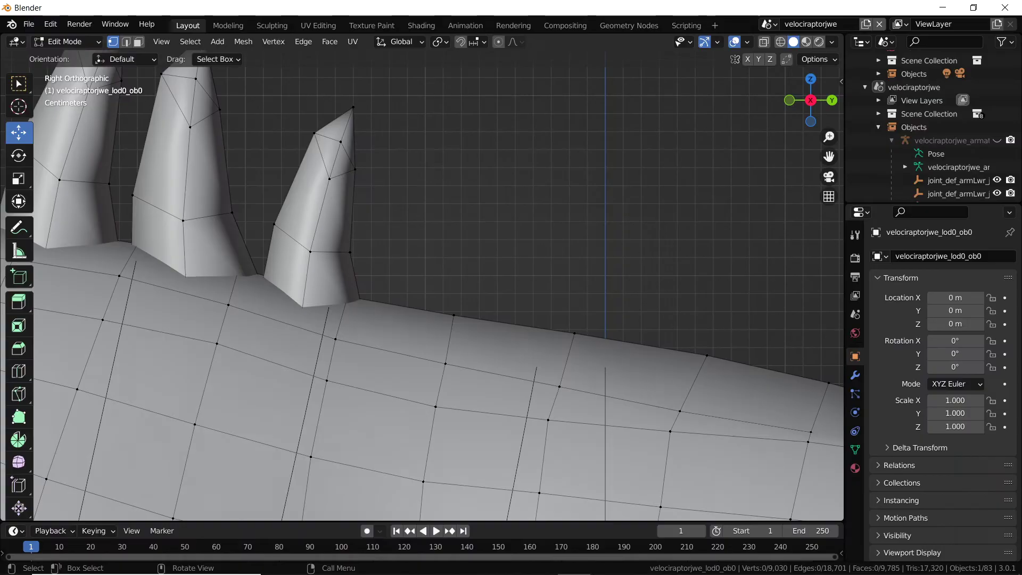
{"action": "middle_click_drag", "start_coordinate": [423, 286], "coordinate": [425, 333], "text": "shift"}
{"action": "key", "text": "shift+d"}
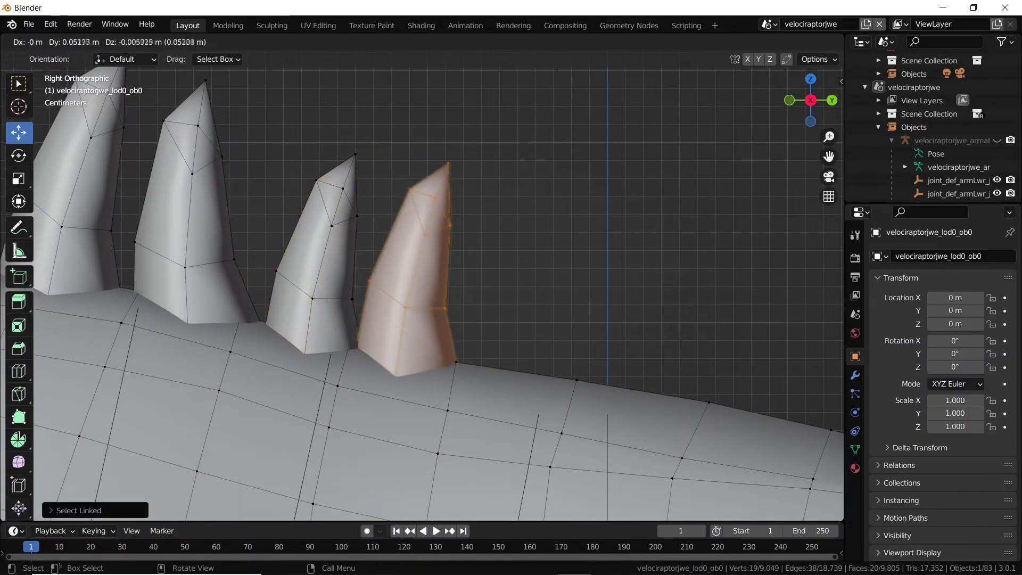
{"action": "key", "text": "Return"}
{"action": "scroll", "coordinate": [86, 220], "scroll_direction": "down", "scroll_amount": 2}
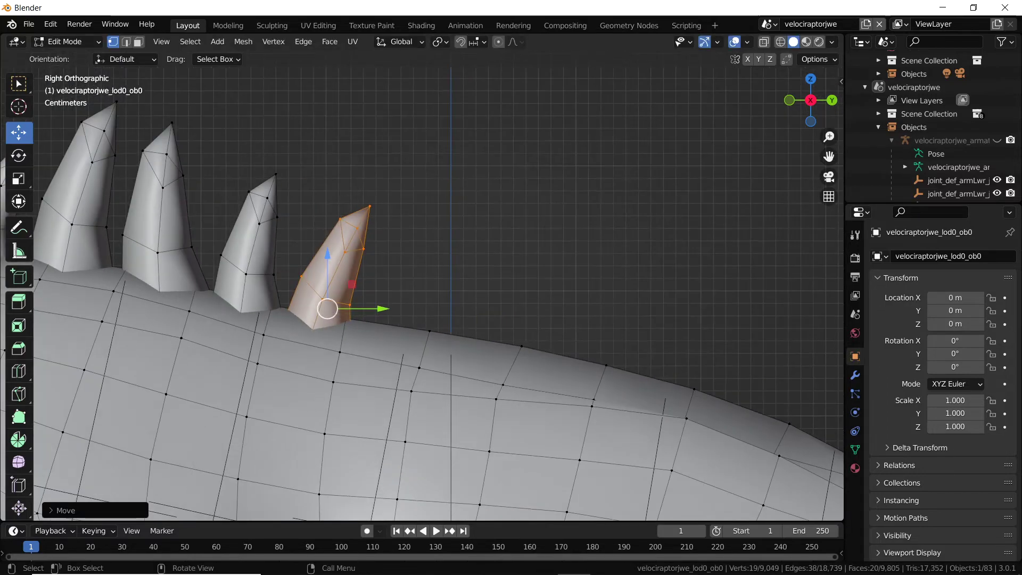
Add a smaller copy of the rearmost spike behind it and rotate it more upright
{"action": "key", "text": "shift+d"}
{"action": "left_click", "coordinate": [461, 326]}
{"action": "key", "text": "r"}
{"action": "left_click", "coordinate": [460, 318]}
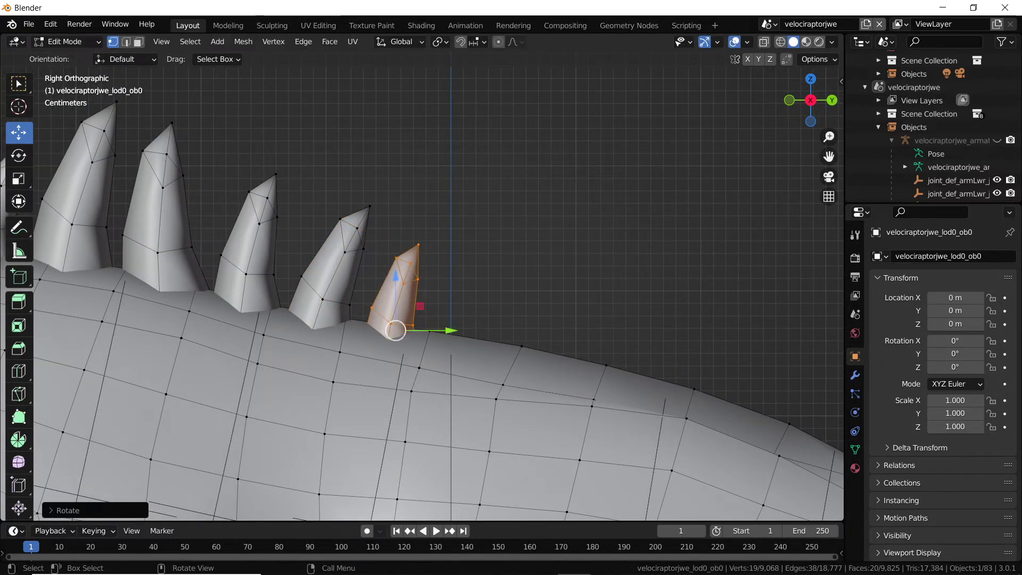
Duplicate the rearmost spike farther back along the velociraptor's spine and rotate the copy
{"action": "left_click", "coordinate": [555, 320]}
{"action": "key", "text": "r"}
{"action": "left_click", "coordinate": [551, 307]}
Place another spike copy behind the last one, rotate it, and adjust its position along Y
{"action": "left_click", "coordinate": [609, 341]}
{"action": "key", "text": "r"}
{"action": "left_click", "coordinate": [624, 368]}
{"action": "key", "text": "g"}
{"action": "key", "text": "y"}
{"action": "left_click", "coordinate": [617, 367]}
{"action": "key", "text": "alt+a"}
Add a smaller copy behind the rearmost spike in side view, adjust its height along Z, rotate it, and fine-tune it along Y
{"action": "scroll", "coordinate": [618, 367], "scroll_direction": "down", "scroll_amount": 7}
{"action": "scroll", "coordinate": [486, 317], "scroll_direction": "down", "scroll_amount": 3}
{"action": "middle_click_drag", "start_coordinate": [486, 318], "coordinate": [498, 323]}
{"action": "scroll", "coordinate": [487, 317], "scroll_direction": "up", "scroll_amount": 11}
{"action": "key", "text": "KP_3"}
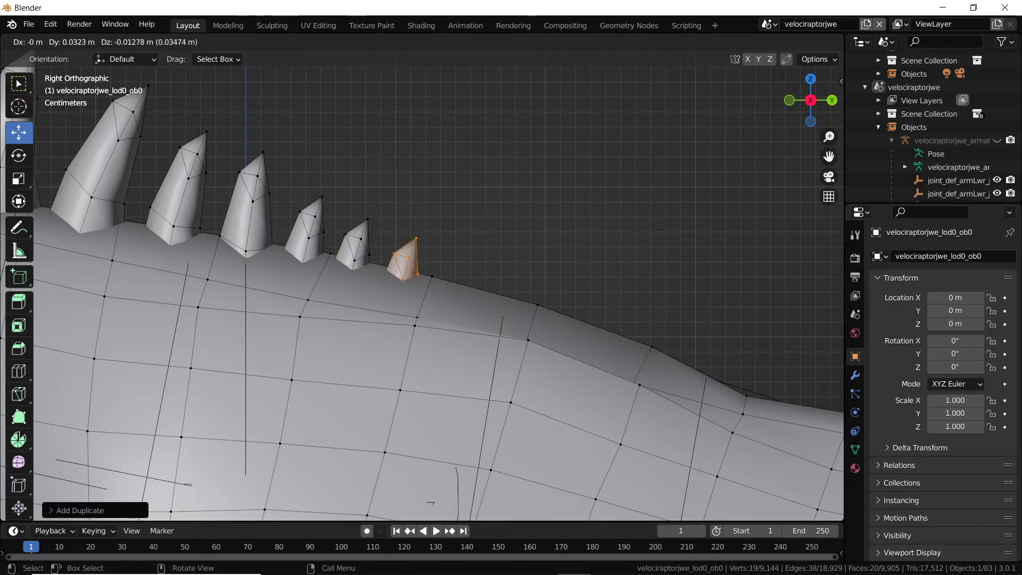
{"action": "key", "text": "shift+s"}
{"action": "key", "text": "Escape"}
{"action": "key", "text": "shift+d"}
{"action": "left_click", "coordinate": [505, 281]}
{"action": "key", "text": "s"}
{"action": "left_click", "coordinate": [496, 291]}
{"action": "key", "text": "g"}
{"action": "key", "text": "z"}
{"action": "left_click", "coordinate": [480, 307]}
{"action": "key", "text": "r"}
{"action": "left_click", "coordinate": [474, 313]}
{"action": "key", "text": "g"}
{"action": "key", "text": "y"}
{"action": "left_click", "coordinate": [482, 313]}
{"action": "key", "text": "alt+a"}
Switch the velociraptor mesh to Object Mode and display it with Material Preview shading
{"action": "scroll", "coordinate": [482, 313], "scroll_direction": "down", "scroll_amount": 10}
{"action": "middle_click_drag", "start_coordinate": [482, 313], "coordinate": [656, 335]}
{"action": "scroll", "coordinate": [492, 322], "scroll_direction": "up", "scroll_amount": 8}
{"action": "scroll", "coordinate": [493, 323], "scroll_direction": "down", "scroll_amount": 6}
{"action": "scroll", "coordinate": [612, 323], "scroll_direction": "up", "scroll_amount": 3}
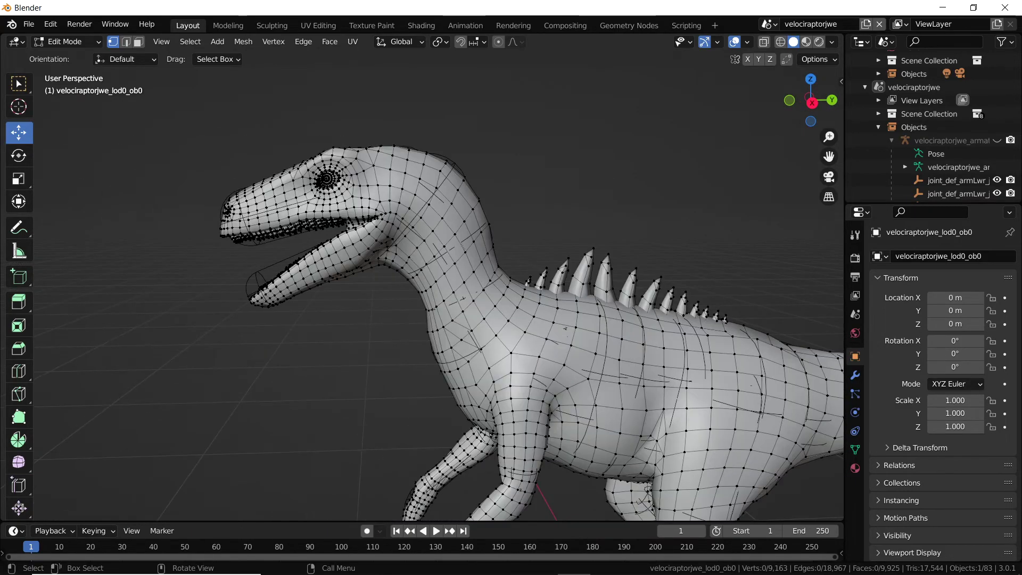
{"action": "mouse_move", "coordinate": [586, 324]}
{"action": "middle_mouse_down"}
{"action": "mouse_move", "coordinate": [706, 326]}
{"action": "mouse_move", "coordinate": [615, 325]}
{"action": "mouse_move", "coordinate": [540, 305]}
{"action": "mouse_move", "coordinate": [711, 306]}
{"action": "mouse_move", "coordinate": [551, 307]}
{"action": "mouse_move", "coordinate": [639, 383]}
{"action": "middle_mouse_up"}
{"action": "left_click", "coordinate": [68, 42]}
{"action": "left_click", "coordinate": [68, 57]}
{"action": "left_click", "coordinate": [532, 133]}
{"action": "left_click", "coordinate": [806, 42]}
{"action": "scroll", "coordinate": [538, 307], "scroll_direction": "down", "scroll_amount": 4}
{"action": "scroll", "coordinate": [551, 306], "scroll_direction": "up", "scroll_amount": 5}
{"action": "mouse_move", "coordinate": [639, 346]}
{"action": "middle_mouse_down"}
{"action": "mouse_move", "coordinate": [548, 346]}
{"action": "mouse_move", "coordinate": [647, 347]}
{"action": "middle_mouse_up"}
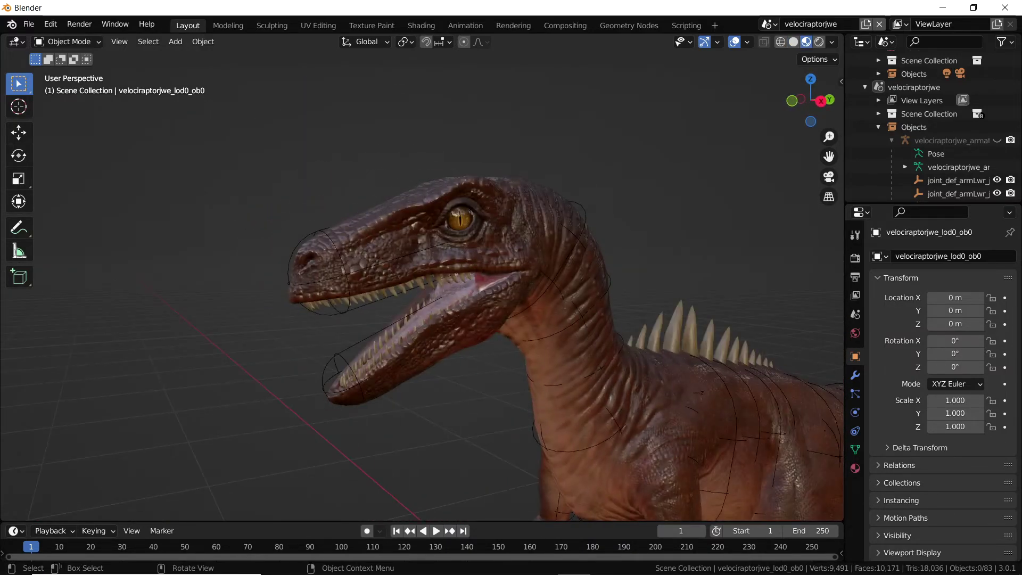
Enter Sculpt Mode and add a Mirror modifier on the X axis with Bisect X enabled
{"action": "left_click", "coordinate": [73, 86]}
{"action": "left_click", "coordinate": [855, 375]}
{"action": "left_click", "coordinate": [943, 256]}
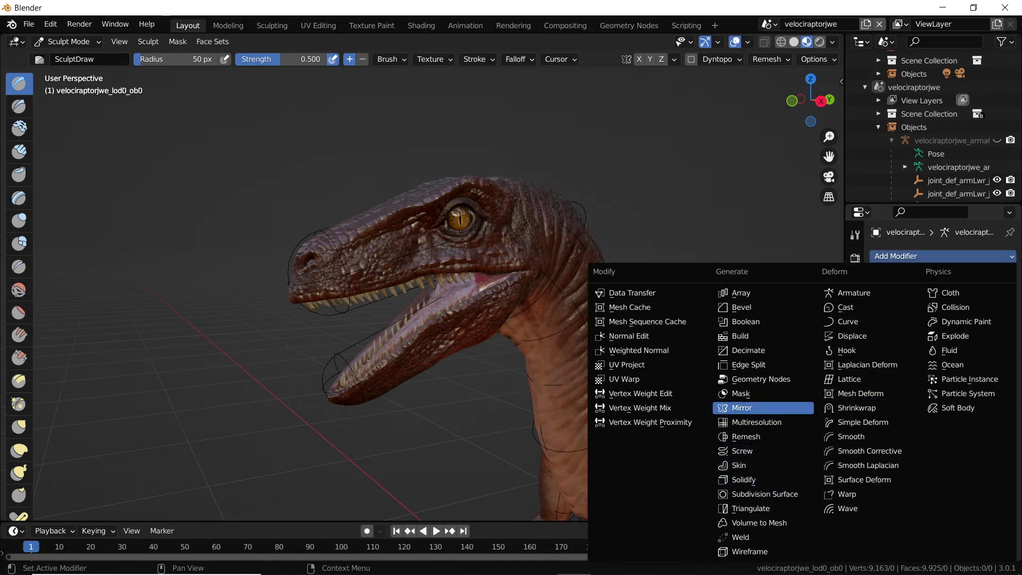
{"action": "left_click", "coordinate": [627, 285]}
{"action": "middle_click_drag", "start_coordinate": [426, 292], "coordinate": [405, 293]}
{"action": "scroll", "coordinate": [426, 322], "scroll_direction": "up", "scroll_amount": 3}
{"action": "middle_click_drag", "start_coordinate": [575, 320], "coordinate": [549, 322]}
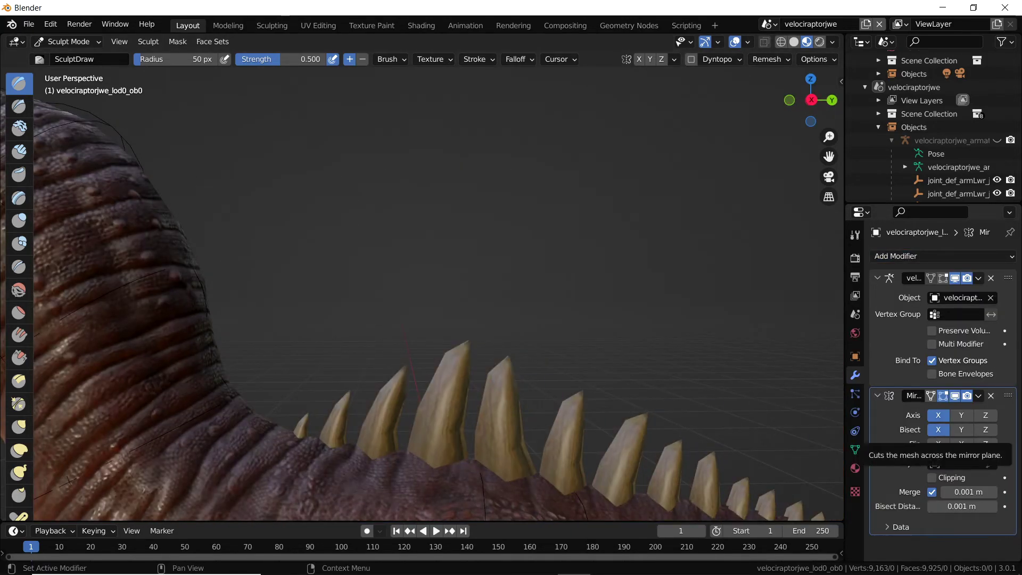
{"action": "scroll", "coordinate": [336, 364], "scroll_direction": "down", "scroll_amount": 5}
{"action": "middle_click_drag", "start_coordinate": [336, 365], "coordinate": [670, 347], "text": "shift"}
In solid shading, pull out the brow ridges on both sides of the head using the Grab brush at 115 px radius
{"action": "left_click", "coordinate": [794, 42]}
{"action": "middle_click_drag", "start_coordinate": [573, 258], "coordinate": [569, 282]}
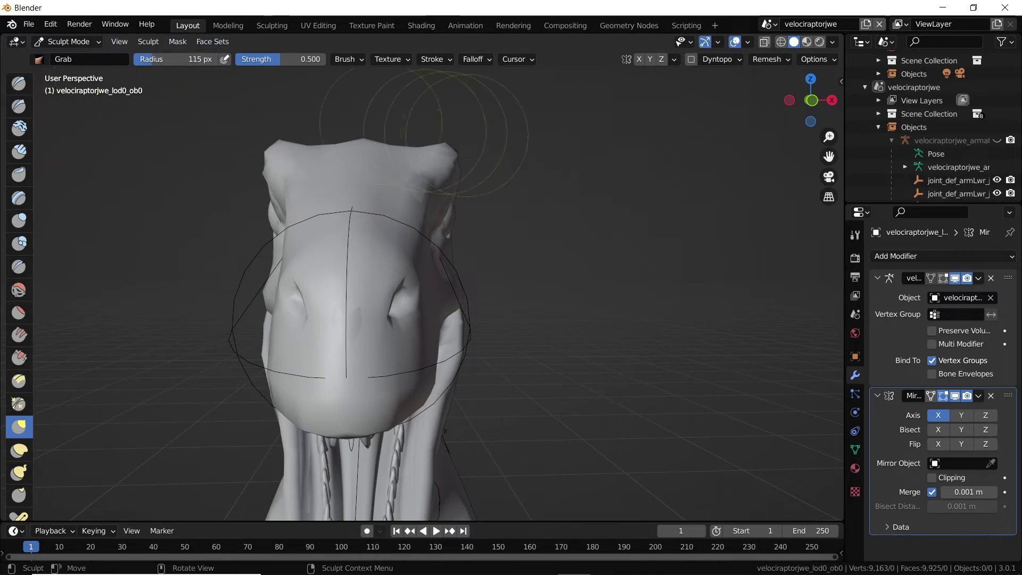
{"action": "middle_click_drag", "start_coordinate": [349, 292], "coordinate": [406, 162]}
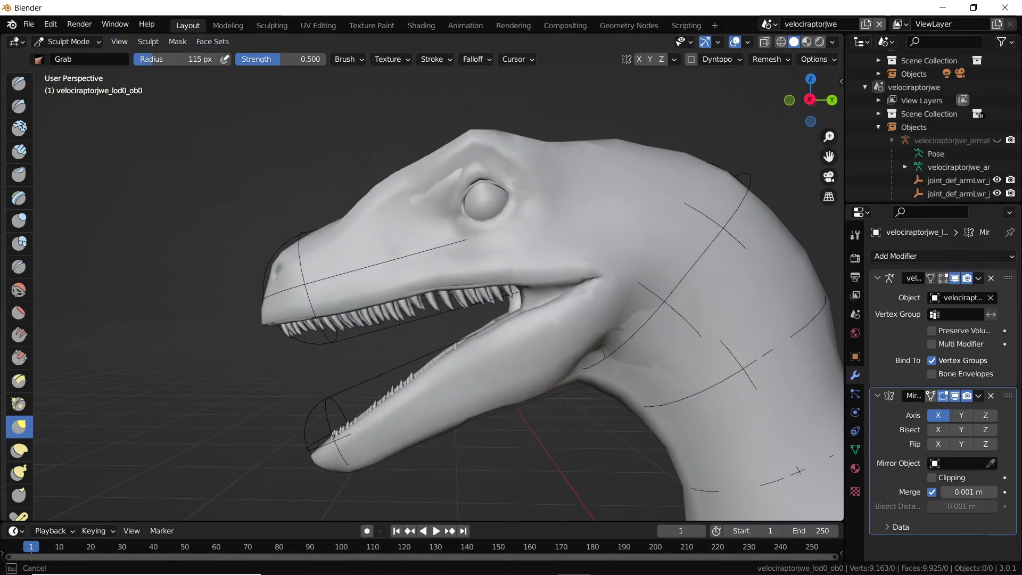
{"action": "middle_click_drag", "start_coordinate": [328, 168], "coordinate": [447, 143]}
{"action": "middle_click_drag", "start_coordinate": [439, 197], "coordinate": [343, 184]}
Reduce the Grab brush radius to 65 px and refine the pointed brow ridges above the eyes
{"action": "left_click_drag", "start_coordinate": [181, 59], "coordinate": [172, 59]}
{"action": "mouse_move", "coordinate": [250, 154]}
{"action": "middle_mouse_down"}
{"action": "mouse_move", "coordinate": [419, 152]}
{"action": "mouse_move", "coordinate": [383, 146]}
{"action": "middle_mouse_up"}
{"action": "middle_click_drag", "start_coordinate": [532, 195], "coordinate": [496, 211]}
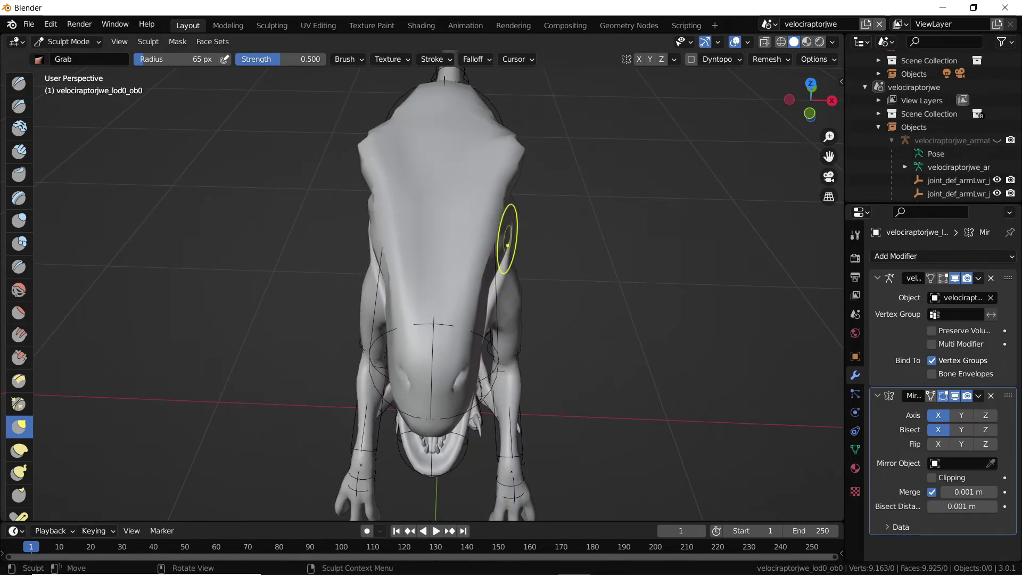
{"action": "middle_click_drag", "start_coordinate": [496, 211], "coordinate": [434, 193]}
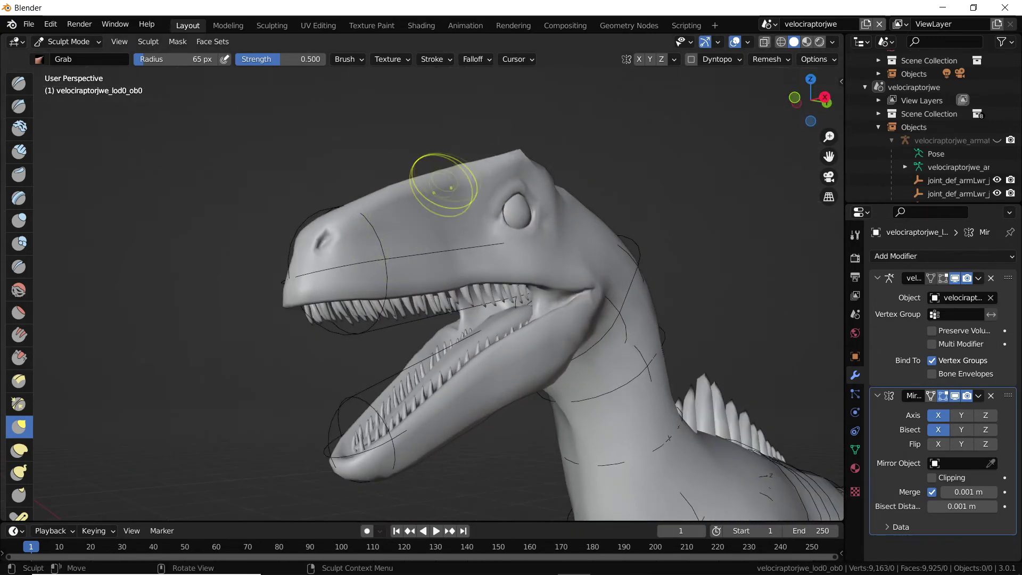
{"action": "middle_click_drag", "start_coordinate": [481, 159], "coordinate": [511, 168]}
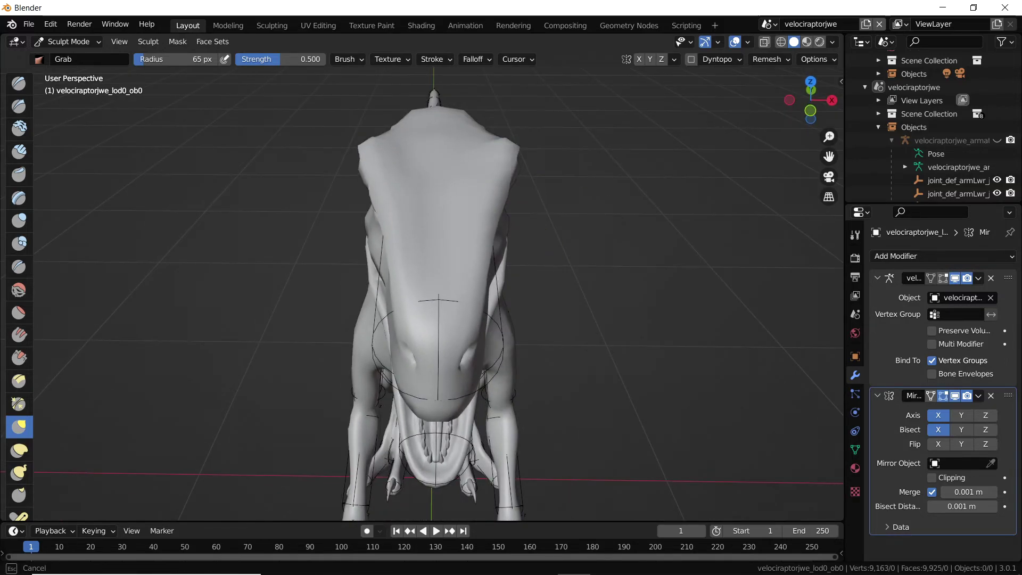
{"action": "middle_click_drag", "start_coordinate": [528, 132], "coordinate": [563, 136]}
{"action": "mouse_move", "coordinate": [461, 141]}
{"action": "middle_mouse_down"}
{"action": "mouse_move", "coordinate": [324, 139]}
{"action": "mouse_move", "coordinate": [410, 138]}
{"action": "mouse_move", "coordinate": [355, 116]}
{"action": "middle_mouse_up"}
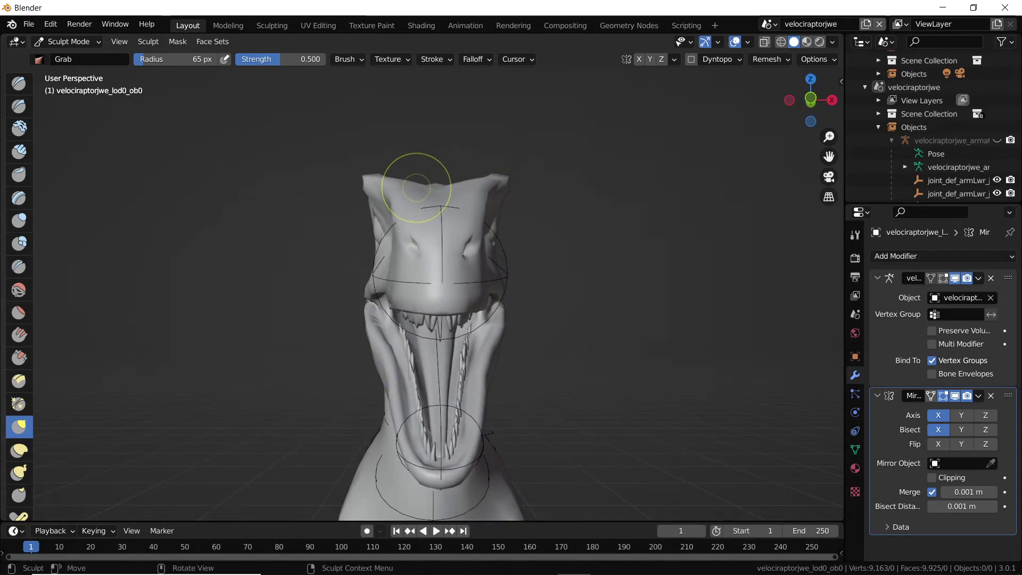
{"action": "middle_click_drag", "start_coordinate": [454, 222], "coordinate": [301, 248]}
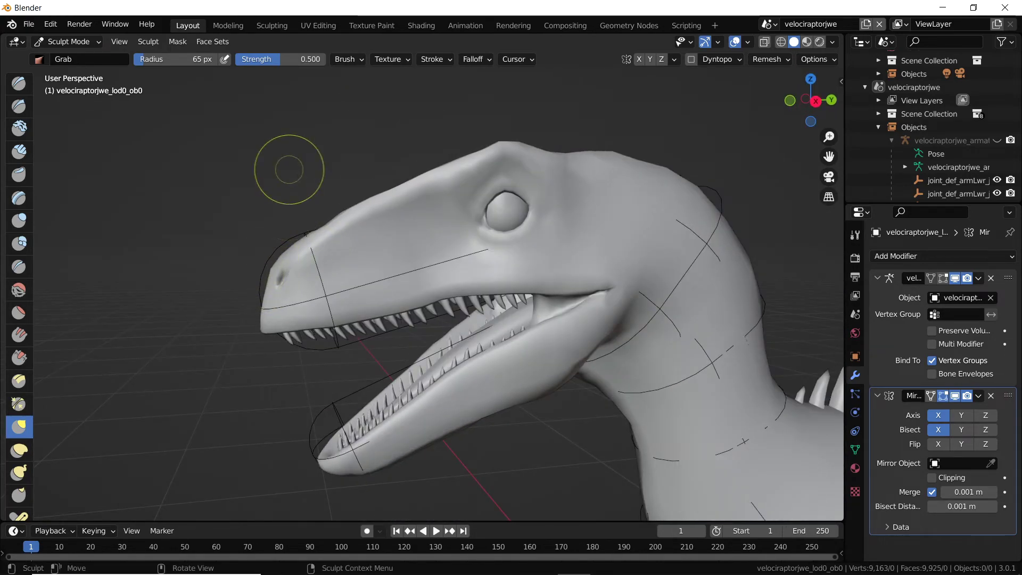
{"action": "middle_click_drag", "start_coordinate": [290, 170], "coordinate": [289, 161]}
Show the textured model in Material Preview and examine the sculpted brow ridges and whole body
{"action": "left_click", "coordinate": [807, 41]}
{"action": "scroll", "coordinate": [473, 153], "scroll_direction": "up", "scroll_amount": 3}
{"action": "middle_click_drag", "start_coordinate": [472, 153], "coordinate": [482, 282], "text": "shift"}
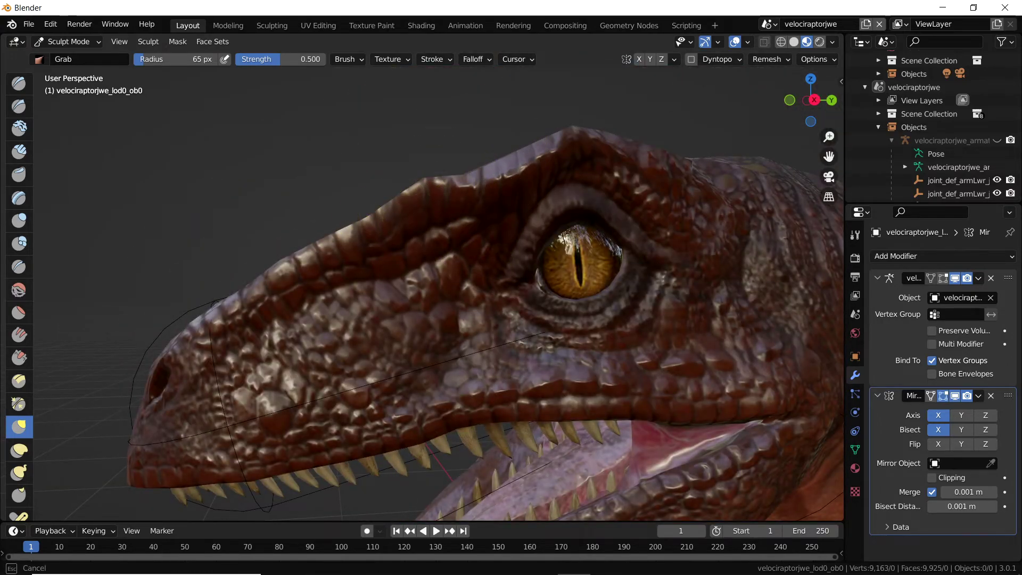
{"action": "scroll", "coordinate": [497, 206], "scroll_direction": "down", "scroll_amount": 5}
{"action": "middle_click_drag", "start_coordinate": [500, 205], "coordinate": [548, 209]}
{"action": "middle_click_drag", "start_coordinate": [415, 213], "coordinate": [407, 184]}
{"action": "mouse_move", "coordinate": [479, 266]}
{"action": "middle_mouse_down"}
{"action": "mouse_move", "coordinate": [377, 250]}
{"action": "mouse_move", "coordinate": [543, 290]}
{"action": "mouse_move", "coordinate": [484, 290]}
{"action": "middle_mouse_up"}
{"action": "middle_click_drag", "start_coordinate": [511, 293], "coordinate": [448, 209], "text": "shift"}
{"action": "scroll", "coordinate": [354, 246], "scroll_direction": "down", "scroll_amount": 4}
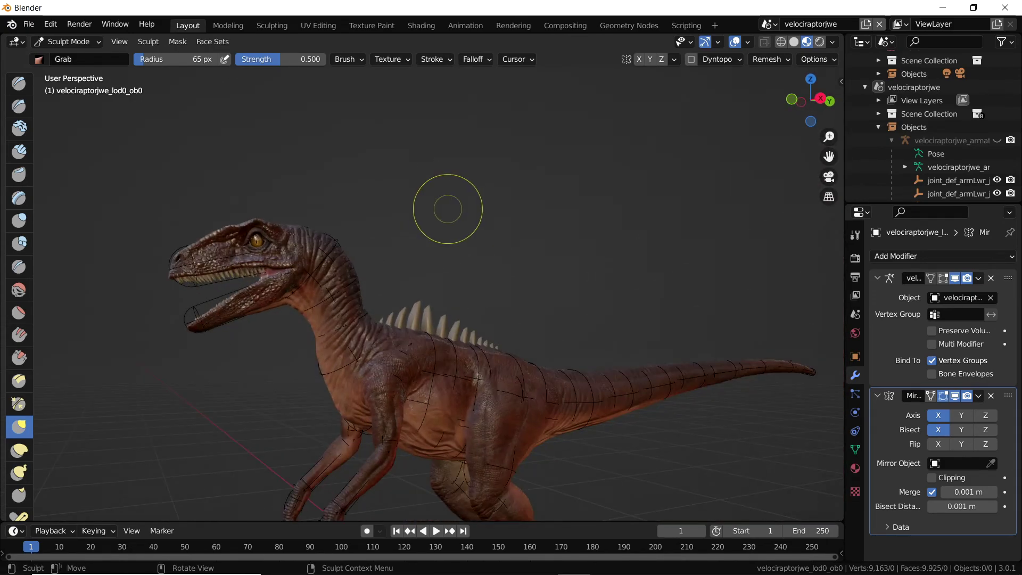
{"action": "scroll", "coordinate": [448, 209], "scroll_direction": "down", "scroll_amount": 3}
{"action": "scroll", "coordinate": [602, 221], "scroll_direction": "up", "scroll_amount": 5}
{"action": "middle_click_drag", "start_coordinate": [616, 222], "coordinate": [520, 228]}
Nudge the brow ridge above the eye slightly upward with the 65 px Grab brush
{"action": "key", "text": "KP_3"}
{"action": "scroll", "coordinate": [463, 205], "scroll_direction": "up", "scroll_amount": 5}
{"action": "middle_click_drag", "start_coordinate": [458, 204], "coordinate": [631, 415], "text": "shift"}
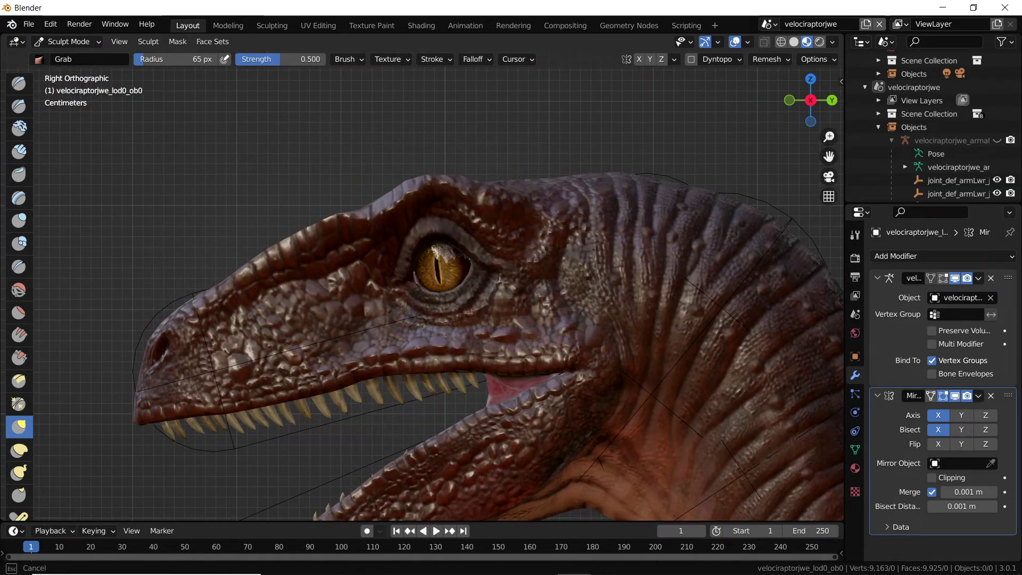
{"action": "scroll", "coordinate": [428, 265], "scroll_direction": "down", "scroll_amount": 4}
{"action": "mouse_move", "coordinate": [428, 266]}
{"action": "middle_mouse_down"}
{"action": "mouse_move", "coordinate": [644, 269]}
{"action": "mouse_move", "coordinate": [466, 264]}
{"action": "middle_mouse_up"}
{"action": "scroll", "coordinate": [465, 264], "scroll_direction": "up", "scroll_amount": 6}
{"action": "left_click_drag", "start_coordinate": [543, 221], "coordinate": [543, 214]}
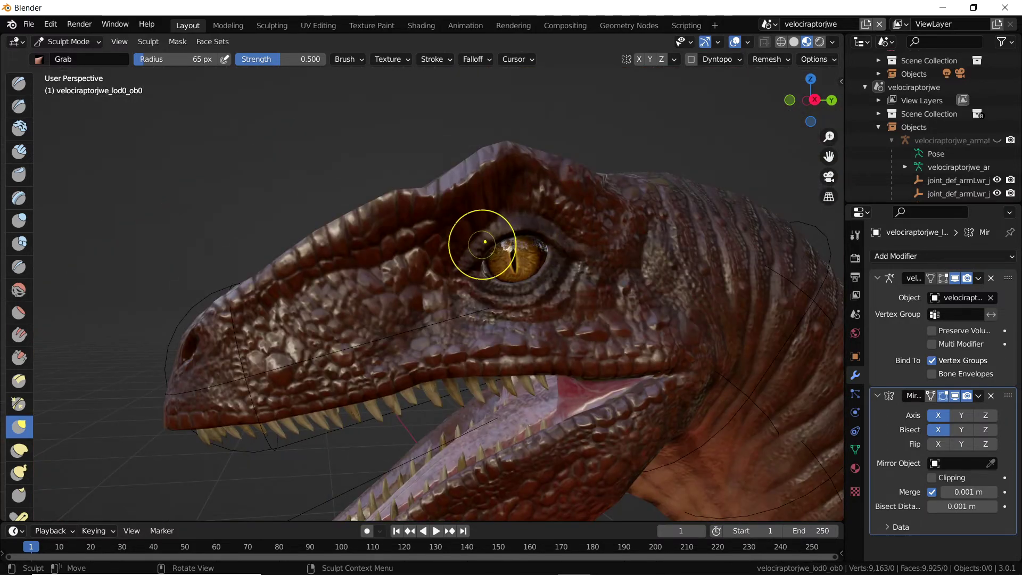
{"action": "middle_click_drag", "start_coordinate": [394, 263], "coordinate": [595, 233]}
{"action": "scroll", "coordinate": [388, 243], "scroll_direction": "down", "scroll_amount": 3}
{"action": "middle_click_drag", "start_coordinate": [388, 243], "coordinate": [373, 267]}
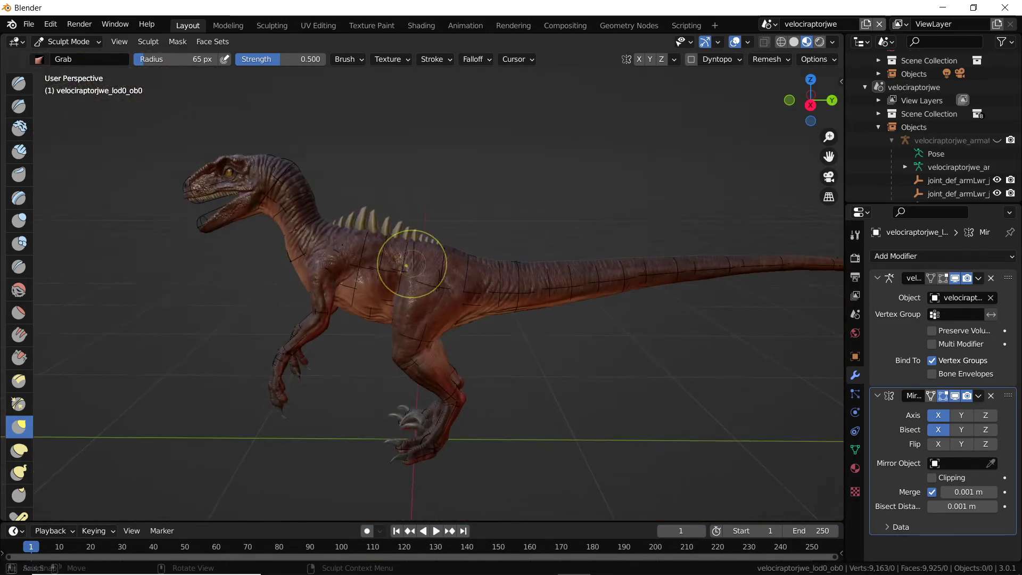
Return to Object Mode and apply the Mirror modifier to the velociraptor mesh
{"action": "scroll", "coordinate": [373, 234], "scroll_direction": "up", "scroll_amount": 6}
{"action": "middle_click_drag", "start_coordinate": [372, 223], "coordinate": [623, 372], "text": "shift"}
{"action": "left_click", "coordinate": [70, 42]}
{"action": "left_click", "coordinate": [73, 57]}
{"action": "left_click", "coordinate": [979, 396]}
{"action": "left_click", "coordinate": [947, 411]}
Unhide the velociraptor's armature and reselect the body mesh
{"action": "scroll", "coordinate": [532, 298], "scroll_direction": "down", "scroll_amount": 6}
{"action": "middle_click_drag", "start_coordinate": [532, 298], "coordinate": [582, 299]}
{"action": "left_click", "coordinate": [998, 141]}
{"action": "left_click", "coordinate": [650, 192]}
{"action": "left_click", "coordinate": [514, 307]}
{"action": "left_click", "coordinate": [514, 307]}
{"action": "left_click", "coordinate": [514, 307]}
In Edit Mode, select all the linked spikes and move them straight up, well clear of the back
{"action": "left_click", "coordinate": [79, 24]}
{"action": "left_click", "coordinate": [53, 41]}
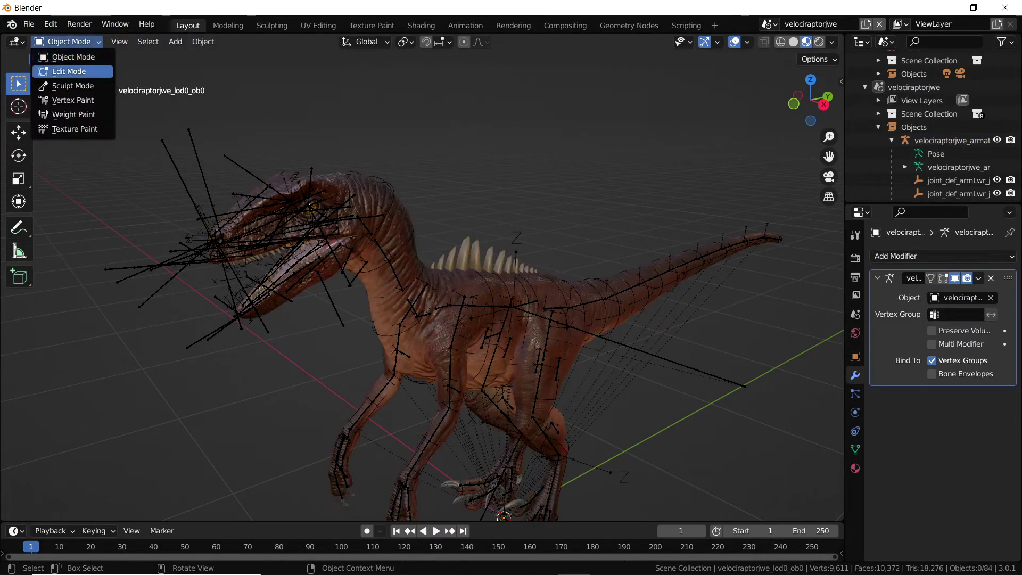
{"action": "left_click", "coordinate": [80, 68]}
{"action": "scroll", "coordinate": [420, 288], "scroll_direction": "up", "scroll_amount": 6}
{"action": "key", "text": "KP_3"}
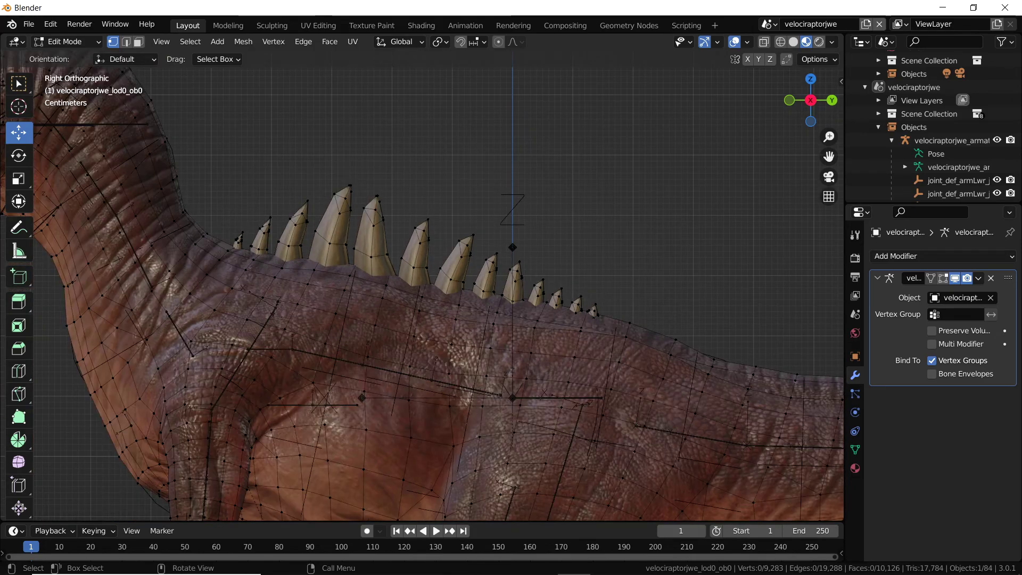
{"action": "key", "text": "l"}
{"action": "key", "text": "g"}
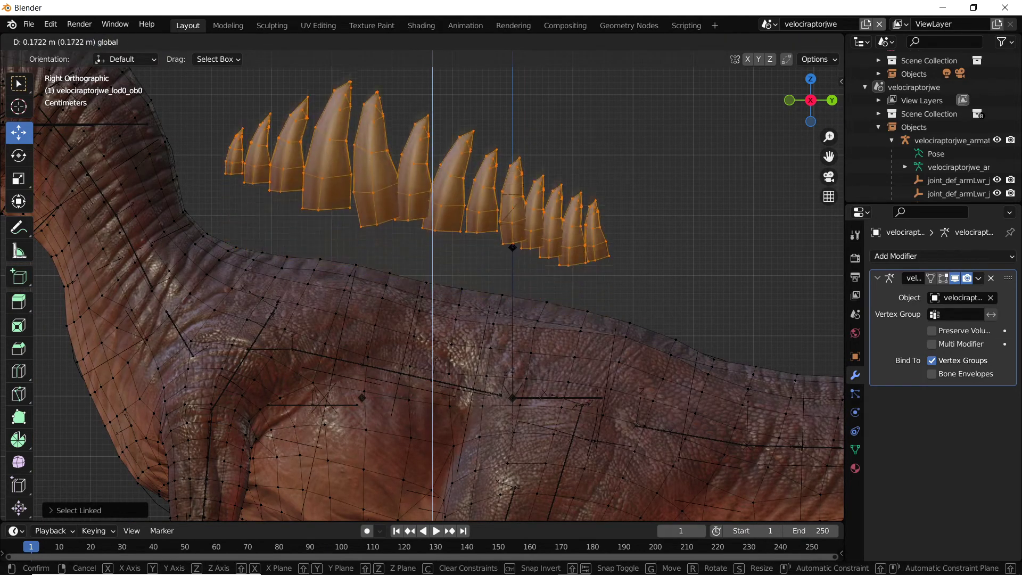
{"action": "scroll", "coordinate": [421, 288], "scroll_direction": "down", "scroll_amount": 4}
{"action": "left_click_drag", "start_coordinate": [444, 134], "coordinate": [444, 133]}
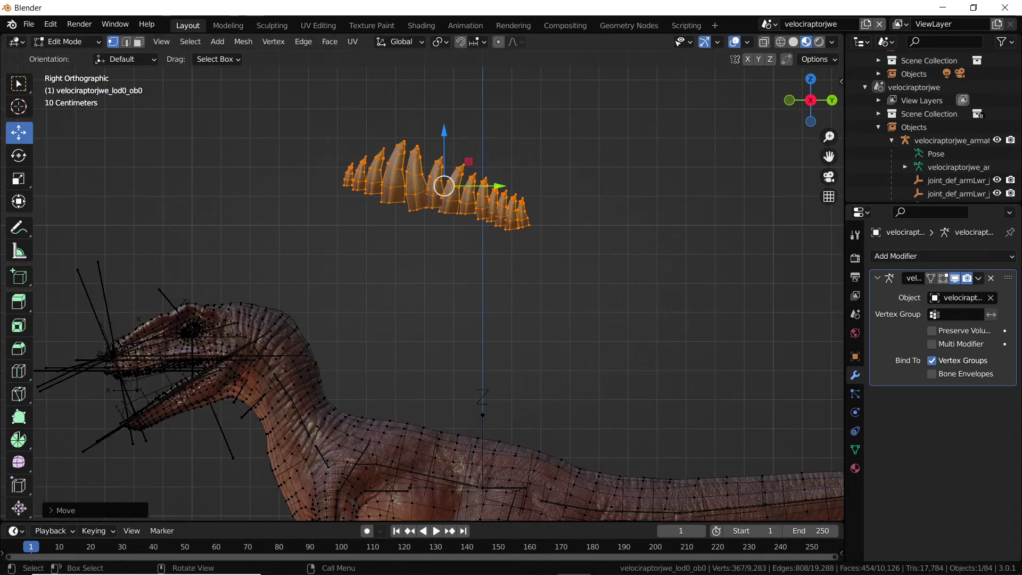
{"action": "left_click", "coordinate": [373, 272]}
{"action": "middle_click_drag", "start_coordinate": [372, 272], "coordinate": [505, 245], "text": "shift"}
Return to Object Mode, select the armature and then the body mesh, and enter Weight Paint mode
{"action": "left_click", "coordinate": [68, 41]}
{"action": "left_click", "coordinate": [69, 58]}
{"action": "left_click", "coordinate": [176, 186]}
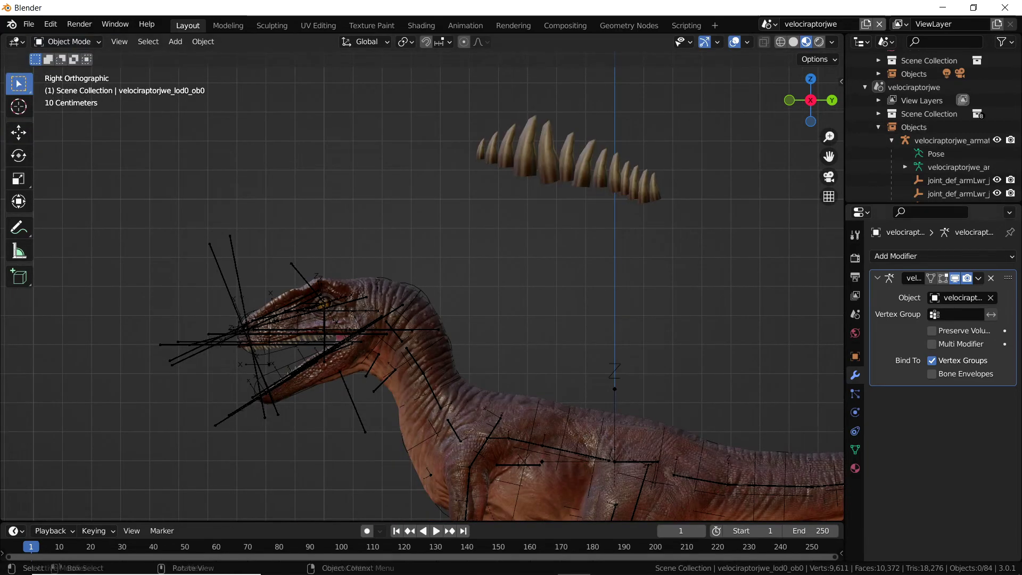
{"action": "left_click", "coordinate": [220, 269]}
{"action": "left_click", "coordinate": [405, 314], "text": "shift"}
{"action": "left_click", "coordinate": [67, 41]}
{"action": "left_click", "coordinate": [70, 115]}
{"action": "scroll", "coordinate": [378, 288], "scroll_direction": "up", "scroll_amount": 4}
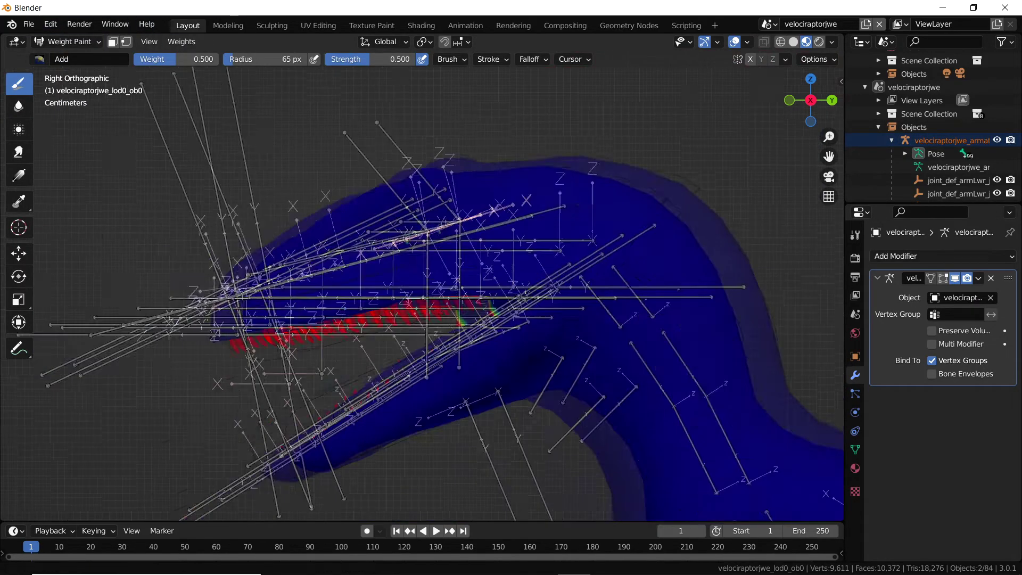
Check the weights of individual bones along the body and head, and make def_c_jawUpr_joint the active bone
{"action": "middle_click_drag", "start_coordinate": [530, 301], "coordinate": [399, 303]}
{"action": "scroll", "coordinate": [556, 276], "scroll_direction": "down", "scroll_amount": 6}
{"action": "middle_click_drag", "start_coordinate": [298, 351], "coordinate": [602, 343], "text": "shift"}
{"action": "left_click", "coordinate": [481, 418], "text": "ctrl"}
{"action": "left_click", "coordinate": [650, 422], "text": "ctrl"}
{"action": "left_click", "coordinate": [797, 405], "text": "ctrl"}
{"action": "left_click", "coordinate": [323, 352], "text": "ctrl"}
{"action": "scroll", "coordinate": [321, 349], "scroll_direction": "up", "scroll_amount": 5}
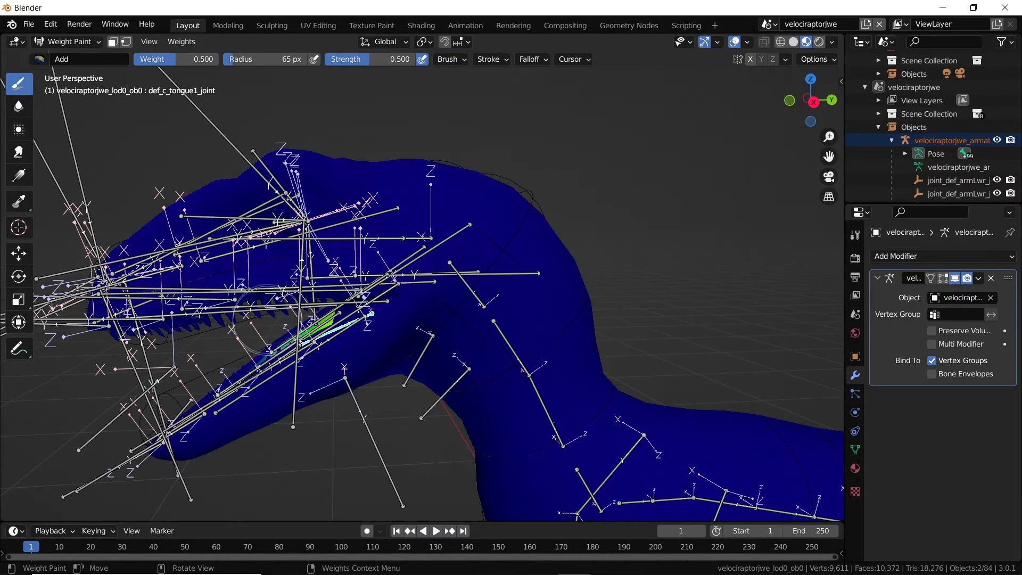
{"action": "left_click", "coordinate": [282, 286], "text": "ctrl"}
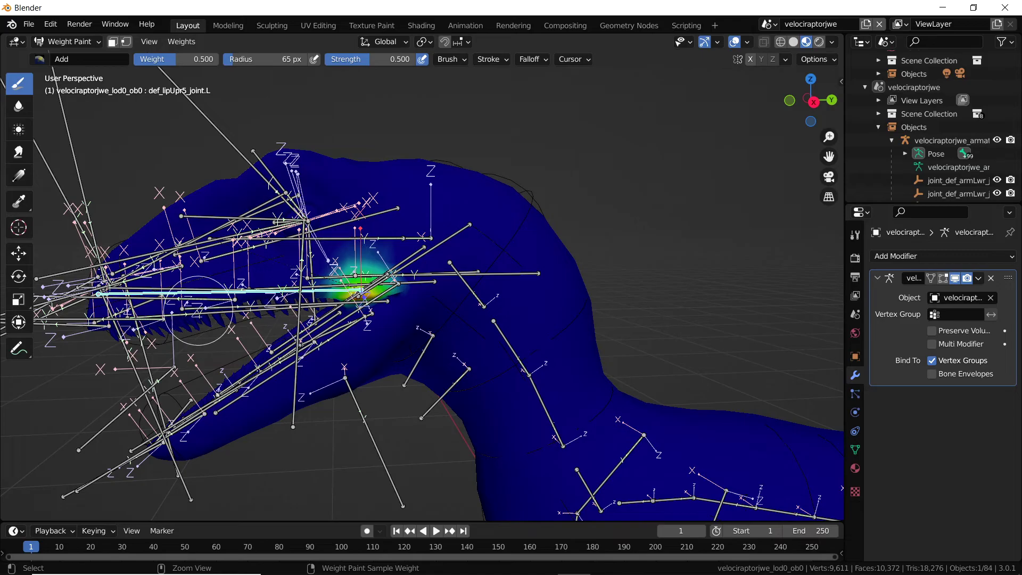
{"action": "left_click", "coordinate": [235, 254], "text": "ctrl"}
{"action": "middle_click_drag", "start_coordinate": [186, 266], "coordinate": [351, 245]}
{"action": "left_click", "coordinate": [474, 205], "text": "ctrl"}
Choose the Subtract brush with 137 px radius and 1.000 strength, and reduce the jaw bone's weight along the spikes
{"action": "middle_click_drag", "start_coordinate": [474, 205], "coordinate": [359, 208]}
{"action": "scroll", "coordinate": [359, 207], "scroll_direction": "down", "scroll_amount": 5}
{"action": "middle_click_drag", "start_coordinate": [575, 192], "coordinate": [384, 303], "text": "shift"}
{"action": "scroll", "coordinate": [384, 303], "scroll_direction": "up", "scroll_amount": 3}
{"action": "left_click_drag", "start_coordinate": [216, 59], "coordinate": [207, 59]}
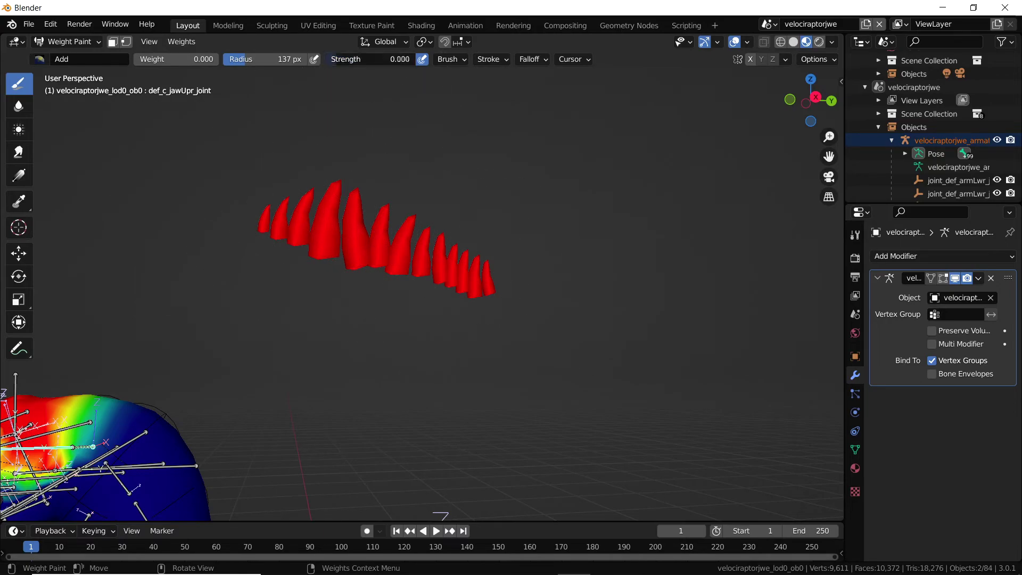
{"action": "scroll", "coordinate": [376, 152], "scroll_direction": "up", "scroll_amount": 5}
{"action": "middle_click_drag", "start_coordinate": [604, 261], "coordinate": [405, 506]}
{"action": "left_click", "coordinate": [40, 59]}
{"action": "left_click", "coordinate": [383, 102]}
{"action": "mouse_move", "coordinate": [407, 224]}
{"action": "left_mouse_down"}
{"action": "mouse_move", "coordinate": [528, 426]}
{"action": "mouse_move", "coordinate": [338, 245]}
{"action": "mouse_move", "coordinate": [217, 93]}
{"action": "left_mouse_up"}
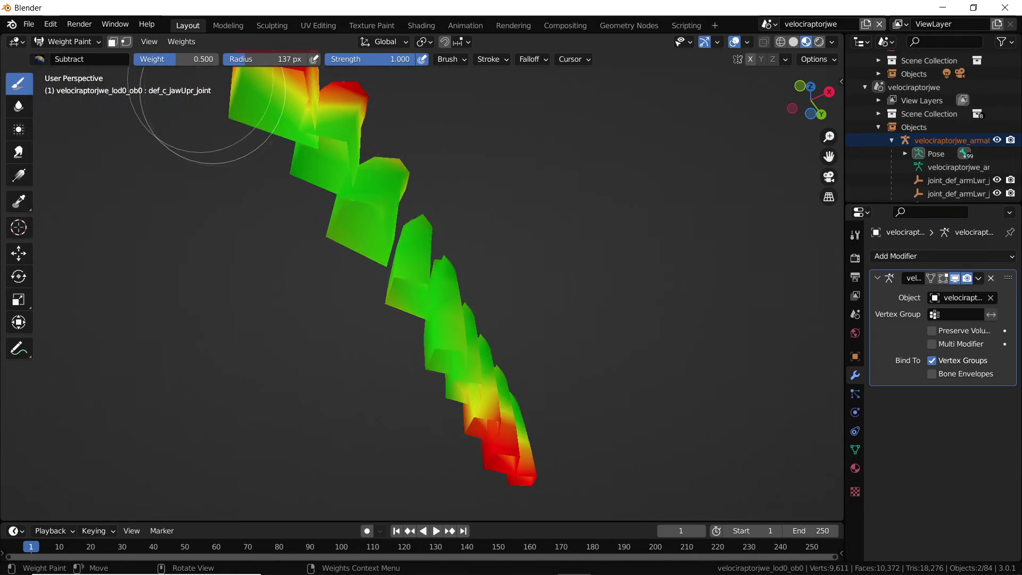
Continue subtracting jaw bone weight from the rear spikes with the brush weight at 0.111, then 0.000
{"action": "mouse_move", "coordinate": [345, 189]}
{"action": "left_mouse_down"}
{"action": "mouse_move", "coordinate": [343, 96]}
{"action": "mouse_move", "coordinate": [429, 406]}
{"action": "mouse_move", "coordinate": [470, 388]}
{"action": "left_mouse_up"}
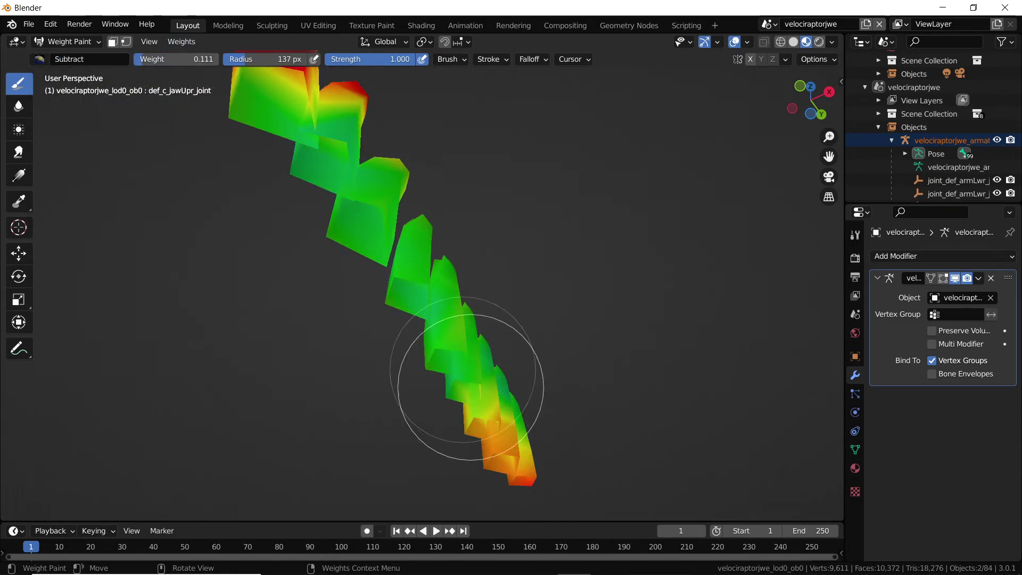
{"action": "middle_click_drag", "start_coordinate": [481, 177], "coordinate": [447, 206], "text": "shift"}
{"action": "mouse_move", "coordinate": [376, 258]}
{"action": "left_mouse_down", "text": "alt"}
{"action": "mouse_move", "coordinate": [329, 251]}
{"action": "mouse_move", "coordinate": [262, 165]}
{"action": "mouse_move", "coordinate": [485, 467]}
{"action": "mouse_move", "coordinate": [458, 318]}
{"action": "mouse_move", "coordinate": [463, 468]}
{"action": "mouse_move", "coordinate": [389, 228]}
{"action": "mouse_move", "coordinate": [306, 246]}
{"action": "left_mouse_up", "text": "alt"}
{"action": "middle_click_drag", "start_coordinate": [206, 91], "coordinate": [309, 251]}
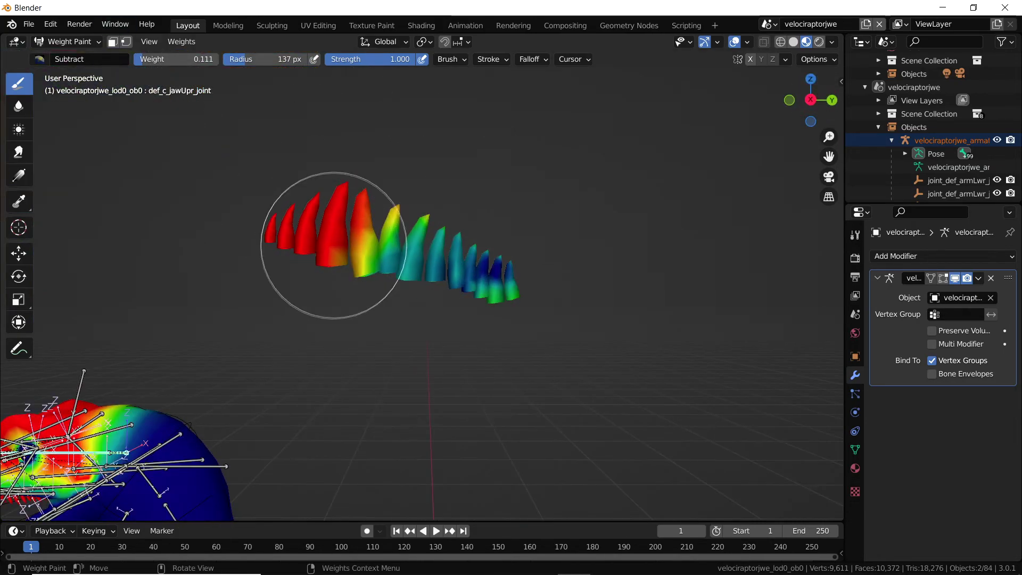
{"action": "scroll", "coordinate": [507, 297], "scroll_direction": "up", "scroll_amount": 6}
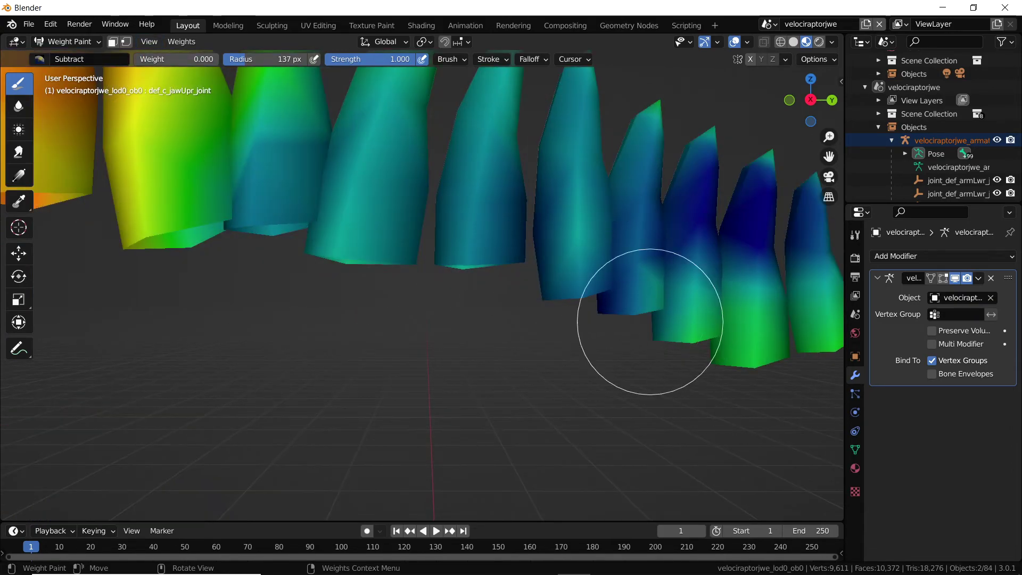
{"action": "left_click_drag", "start_coordinate": [739, 309], "coordinate": [740, 310], "text": "alt"}
Switch to the Draw brush with weight 0.000 and paint over the spikes to clear the jaw bone's influence
{"action": "scroll", "coordinate": [639, 282], "scroll_direction": "down", "scroll_amount": 3}
{"action": "left_click", "coordinate": [39, 60]}
{"action": "left_click", "coordinate": [164, 101]}
{"action": "mouse_move", "coordinate": [261, 207]}
{"action": "left_mouse_down"}
{"action": "mouse_move", "coordinate": [270, 119]}
{"action": "mouse_move", "coordinate": [190, 197]}
{"action": "mouse_move", "coordinate": [120, 155]}
{"action": "left_mouse_up"}
{"action": "left_click_drag", "start_coordinate": [173, 59], "coordinate": [106, 59]}
{"action": "left_click_drag", "start_coordinate": [226, 82], "coordinate": [126, 176]}
Enlarge the brush to 197 px and clear the remaining upper jaw bone weight from both sides of all spikes
{"action": "scroll", "coordinate": [125, 175], "scroll_direction": "down", "scroll_amount": 5}
{"action": "key", "text": "f"}
{"action": "left_click", "coordinate": [358, 233]}
{"action": "left_click_drag", "start_coordinate": [361, 233], "coordinate": [272, 200]}
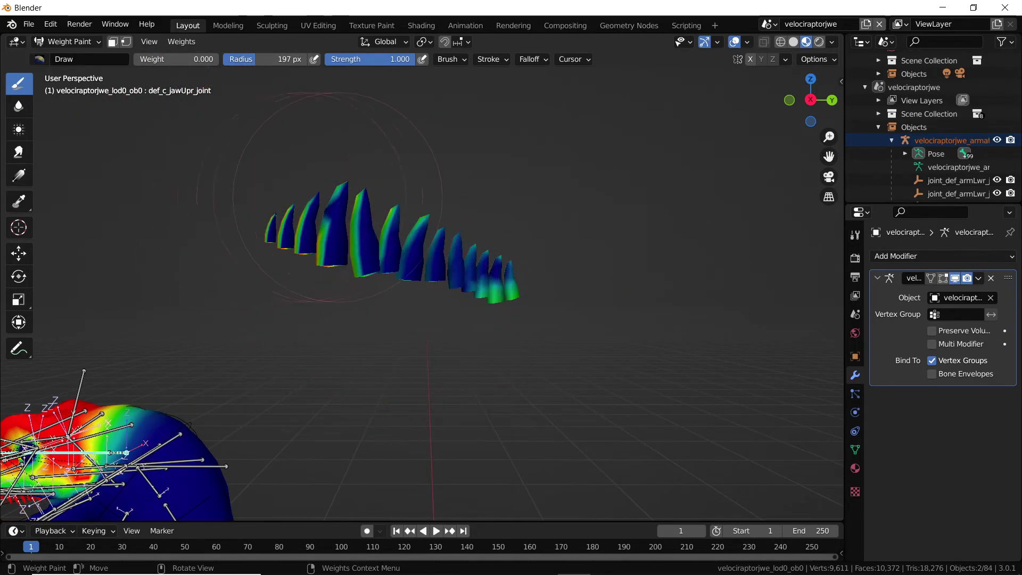
{"action": "key", "text": "KP_5"}
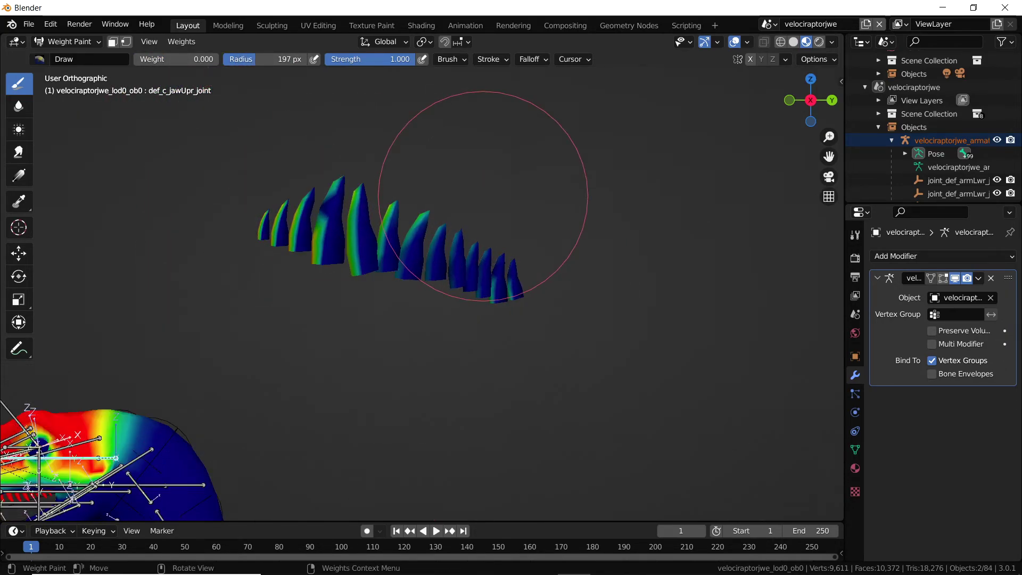
{"action": "key", "text": "ctrl+KP_3"}
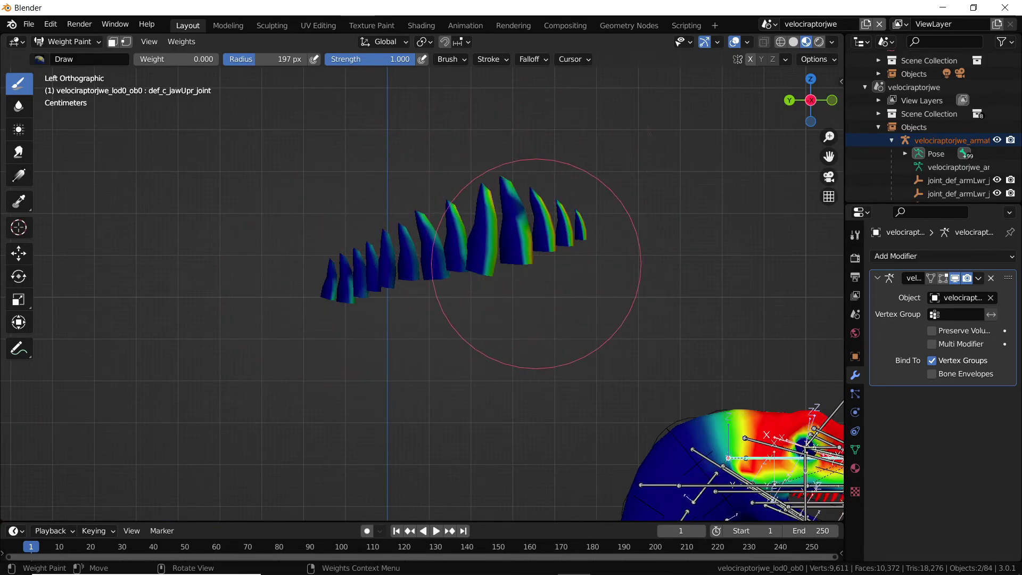
{"action": "key", "text": "KP_1"}
{"action": "middle_click_drag", "start_coordinate": [402, 185], "coordinate": [377, 250]}
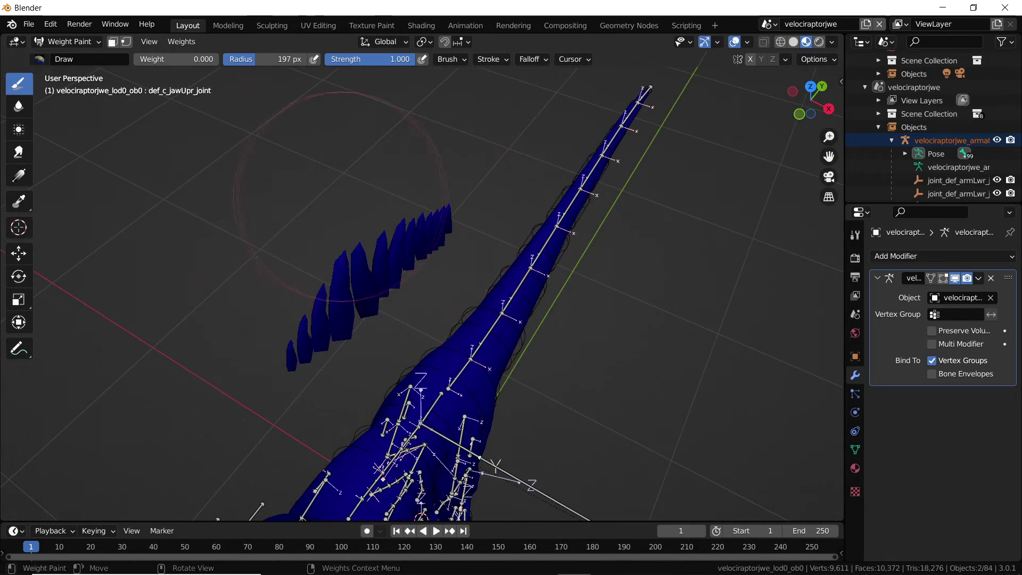
{"action": "middle_click_drag", "start_coordinate": [342, 197], "coordinate": [438, 229]}
{"action": "middle_click_drag", "start_coordinate": [532, 267], "coordinate": [479, 330]}
{"action": "scroll", "coordinate": [501, 546], "scroll_direction": "up", "scroll_amount": 8}
{"action": "scroll", "coordinate": [503, 543], "scroll_direction": "down", "scroll_amount": 6}
{"action": "middle_click_drag", "start_coordinate": [373, 160], "coordinate": [519, 242]}
Make def_c_chest_joint the active bone and paint the three front spikes with brush weight 1.000
{"action": "left_click", "coordinate": [481, 452], "text": "ctrl"}
{"action": "left_click", "coordinate": [441, 443], "text": "ctrl"}
{"action": "left_click", "coordinate": [412, 437], "text": "ctrl"}
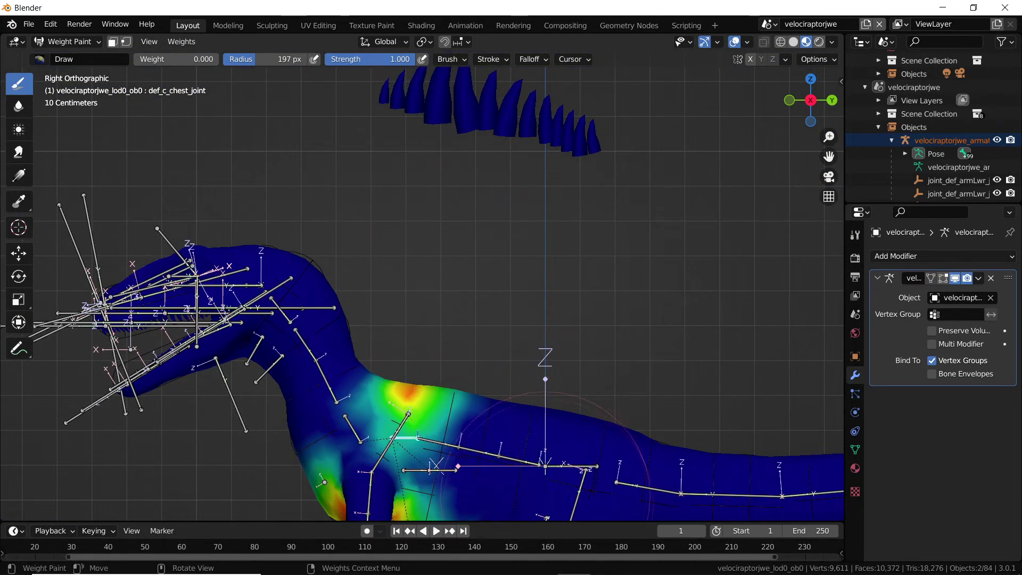
{"action": "middle_click_drag", "start_coordinate": [402, 141], "coordinate": [403, 328], "text": "shift"}
{"action": "scroll", "coordinate": [404, 328], "scroll_direction": "up", "scroll_amount": 8}
{"action": "left_click_drag", "start_coordinate": [159, 59], "coordinate": [250, 59]}
{"action": "mouse_move", "coordinate": [267, 240]}
{"action": "left_mouse_down"}
{"action": "mouse_move", "coordinate": [284, 315]}
{"action": "mouse_move", "coordinate": [381, 188]}
{"action": "mouse_move", "coordinate": [437, 175]}
{"action": "left_mouse_up"}
{"action": "left_click_drag", "start_coordinate": [302, 302], "coordinate": [356, 302], "text": "alt"}
{"action": "left_click_drag", "start_coordinate": [373, 250], "coordinate": [445, 221], "text": "alt"}
{"action": "left_click_drag", "start_coordinate": [424, 405], "coordinate": [431, 285], "text": "alt"}
{"action": "key", "text": "ctrl+z"}
{"action": "left_click_drag", "start_coordinate": [416, 408], "coordinate": [422, 357]}
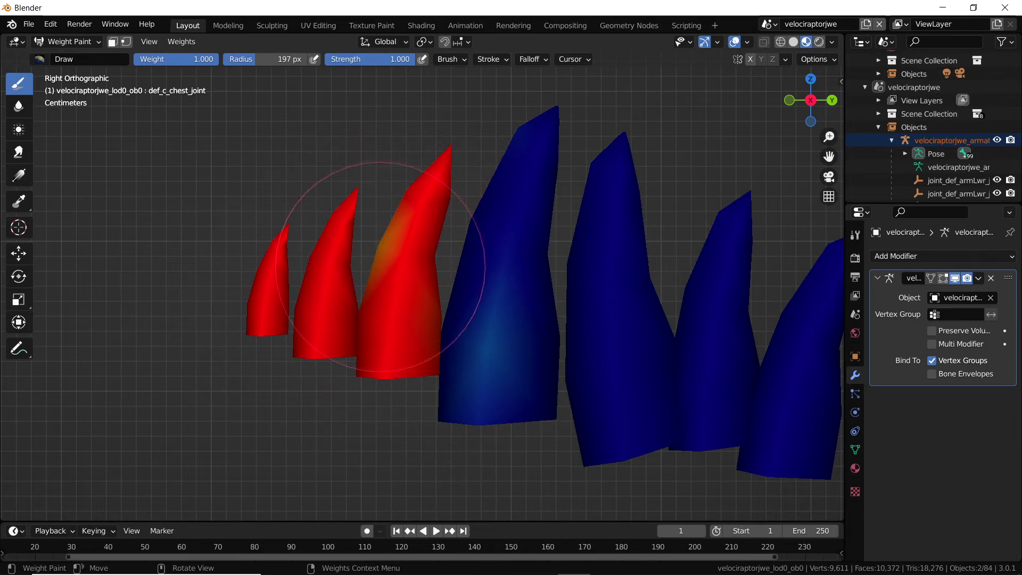
Reduce the brush radius to 82 px and touch up the chest bone's weight on the far side of the front spikes
{"action": "middle_click_drag", "start_coordinate": [309, 296], "coordinate": [602, 294]}
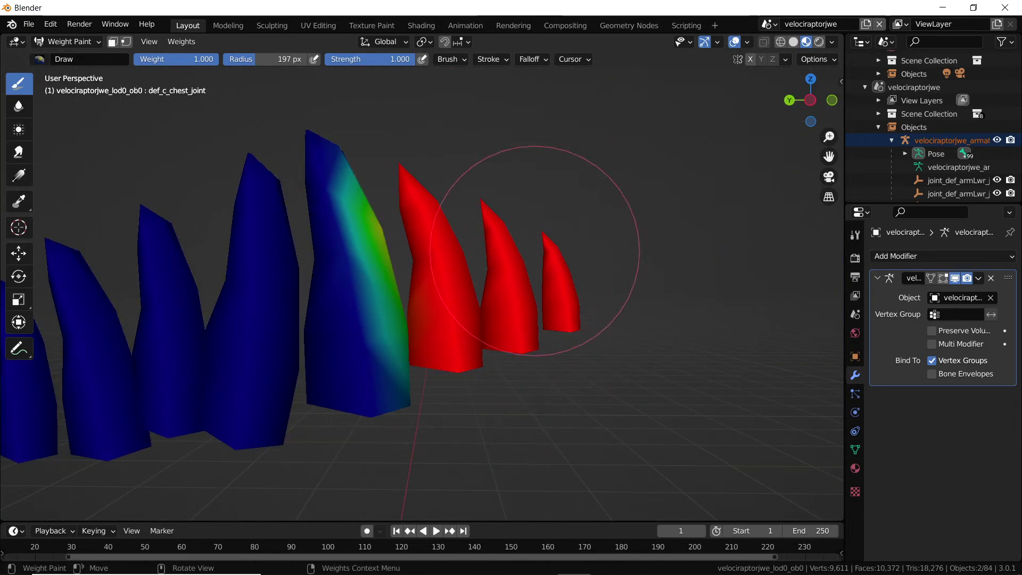
{"action": "left_click_drag", "start_coordinate": [176, 122], "coordinate": [230, 133]}
{"action": "mouse_move", "coordinate": [427, 213]}
{"action": "left_mouse_down"}
{"action": "mouse_move", "coordinate": [457, 302]}
{"action": "mouse_move", "coordinate": [482, 317]}
{"action": "left_mouse_up"}
{"action": "mouse_move", "coordinate": [484, 320]}
{"action": "middle_mouse_down"}
{"action": "mouse_move", "coordinate": [586, 319]}
{"action": "mouse_move", "coordinate": [502, 318]}
{"action": "middle_mouse_up"}
Make def_c_spine3_joint the active bone and paint full weight around the fourth, fifth and sixth spikes
{"action": "scroll", "coordinate": [503, 318], "scroll_direction": "down", "scroll_amount": 6}
{"action": "middle_click_drag", "start_coordinate": [480, 373], "coordinate": [453, 468], "text": "shift"}
{"action": "left_click", "coordinate": [321, 412], "text": "ctrl"}
{"action": "scroll", "coordinate": [426, 327], "scroll_direction": "up", "scroll_amount": 6}
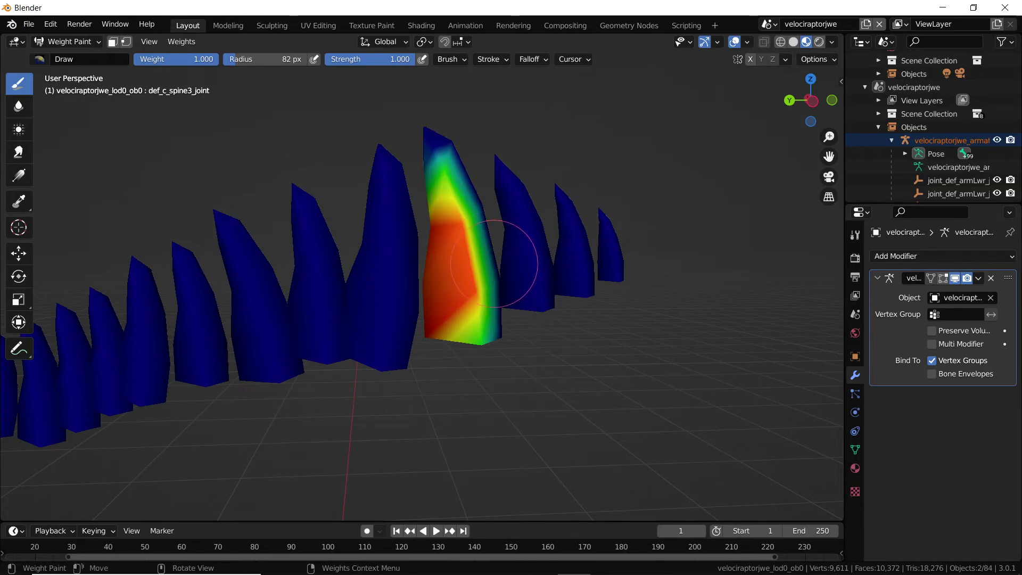
{"action": "middle_click_drag", "start_coordinate": [468, 229], "coordinate": [469, 302]}
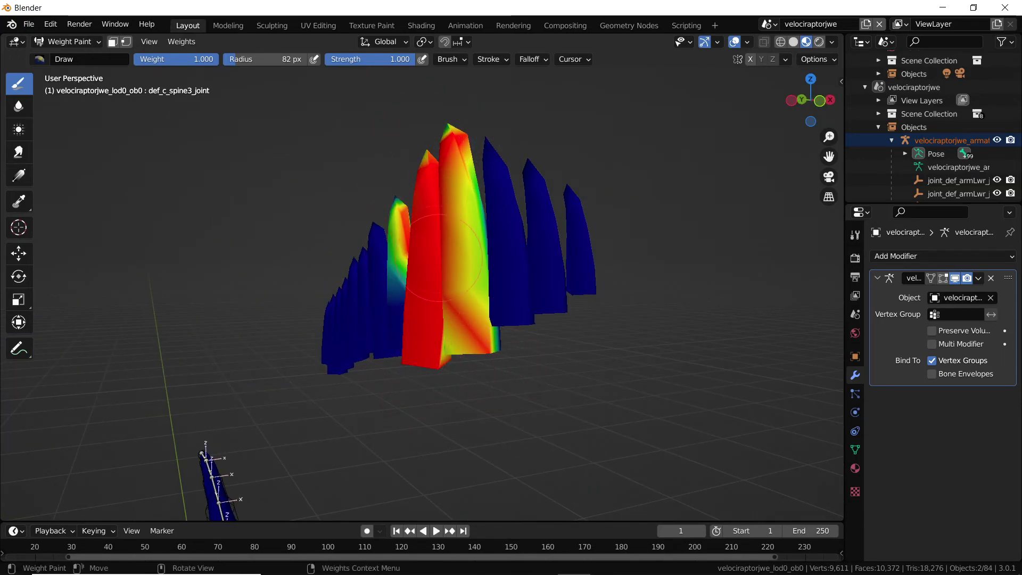
{"action": "middle_click_drag", "start_coordinate": [405, 194], "coordinate": [439, 338]}
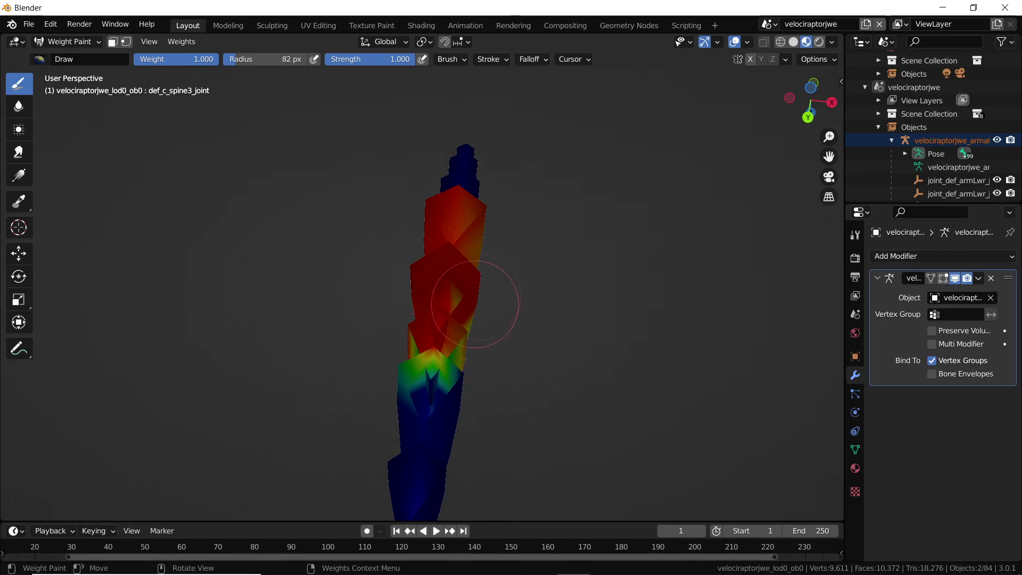
{"action": "middle_click_drag", "start_coordinate": [475, 304], "coordinate": [452, 341]}
{"action": "mouse_move", "coordinate": [458, 233]}
{"action": "middle_mouse_down"}
{"action": "mouse_move", "coordinate": [441, 258]}
{"action": "mouse_move", "coordinate": [445, 394]}
{"action": "mouse_move", "coordinate": [469, 419]}
{"action": "mouse_move", "coordinate": [351, 320]}
{"action": "middle_mouse_up"}
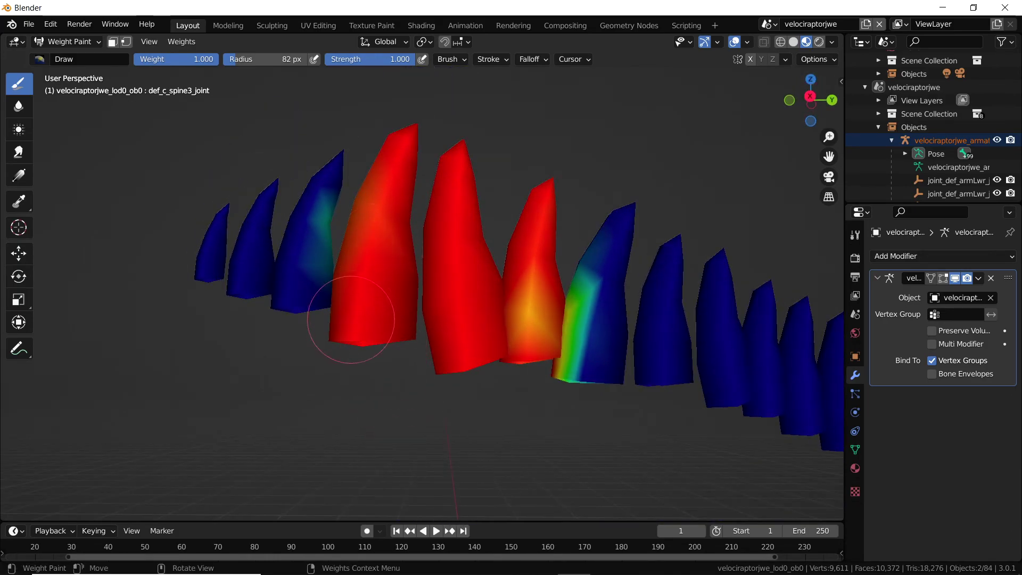
Make def_c_spine2_joint the active bone and paint full weight on both sides of the seventh spike
{"action": "scroll", "coordinate": [461, 301], "scroll_direction": "down", "scroll_amount": 4}
{"action": "middle_click_drag", "start_coordinate": [434, 343], "coordinate": [420, 48], "text": "shift"}
{"action": "left_click", "coordinate": [434, 413], "text": "ctrl"}
{"action": "middle_click_drag", "start_coordinate": [457, 225], "coordinate": [447, 495], "text": "shift"}
{"action": "scroll", "coordinate": [447, 320], "scroll_direction": "up", "scroll_amount": 4}
{"action": "middle_click_drag", "start_coordinate": [447, 266], "coordinate": [448, 362], "text": "shift"}
{"action": "scroll", "coordinate": [315, 213], "scroll_direction": "down", "scroll_amount": 5}
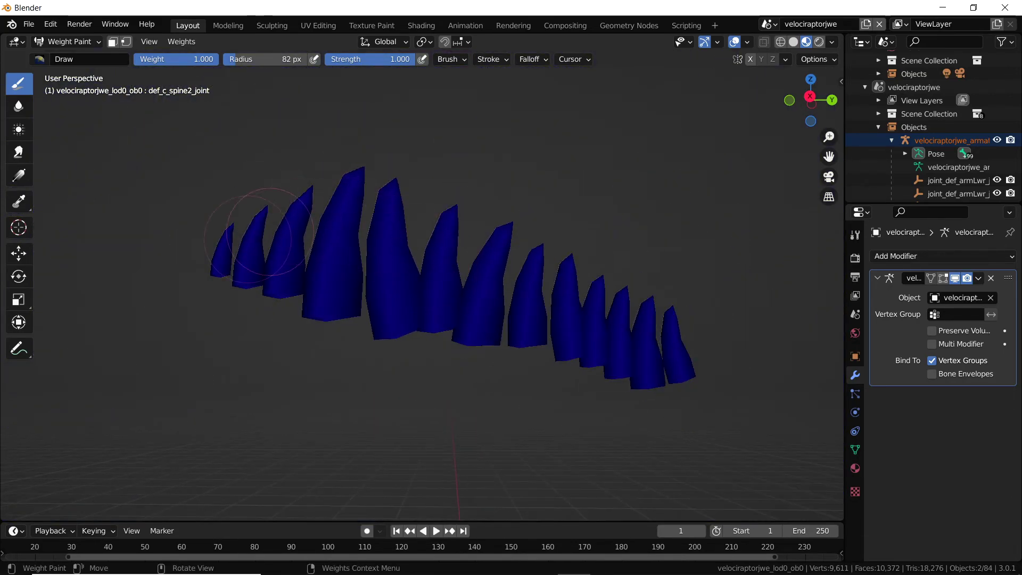
{"action": "middle_click_drag", "start_coordinate": [490, 241], "coordinate": [492, 238]}
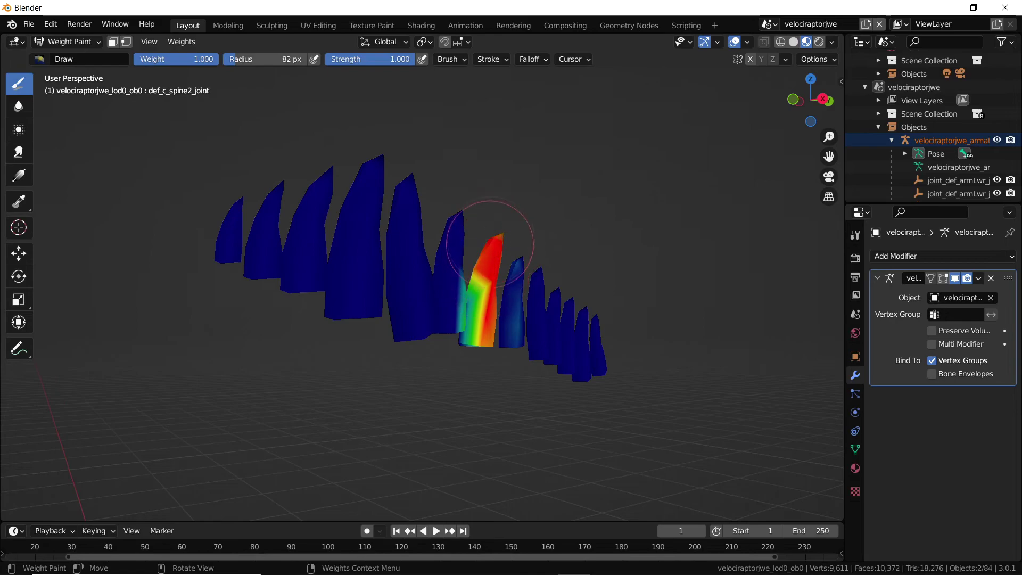
{"action": "mouse_move", "coordinate": [483, 342]}
{"action": "middle_mouse_down"}
{"action": "mouse_move", "coordinate": [465, 320]}
{"action": "mouse_move", "coordinate": [282, 318]}
{"action": "middle_mouse_up"}
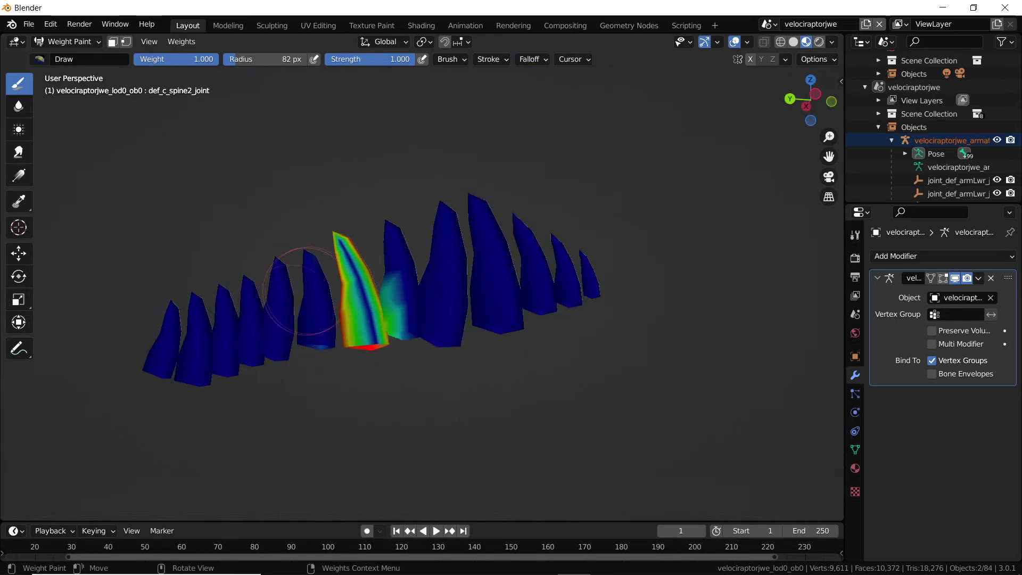
{"action": "middle_click_drag", "start_coordinate": [339, 238], "coordinate": [373, 340]}
{"action": "middle_click_drag", "start_coordinate": [298, 171], "coordinate": [308, 238]}
Paint full def_c_spine2_joint weight over the eighth spike from both sides
{"action": "scroll", "coordinate": [301, 239], "scroll_direction": "up", "scroll_amount": 4}
{"action": "left_click_drag", "start_coordinate": [299, 239], "coordinate": [336, 264]}
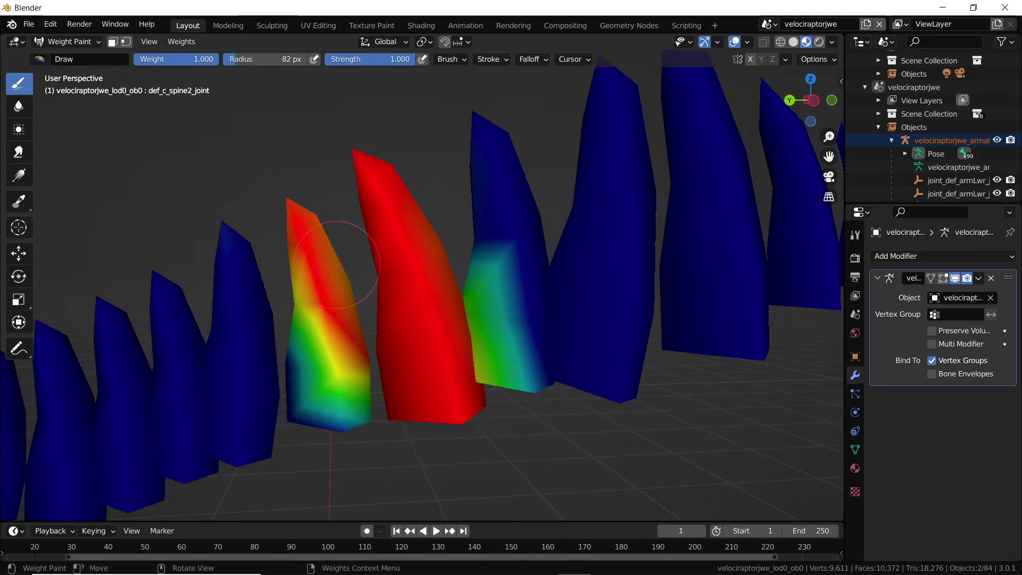
{"action": "mouse_move", "coordinate": [307, 335]}
{"action": "left_mouse_down"}
{"action": "mouse_move", "coordinate": [363, 429]}
{"action": "mouse_move", "coordinate": [311, 406]}
{"action": "left_mouse_up"}
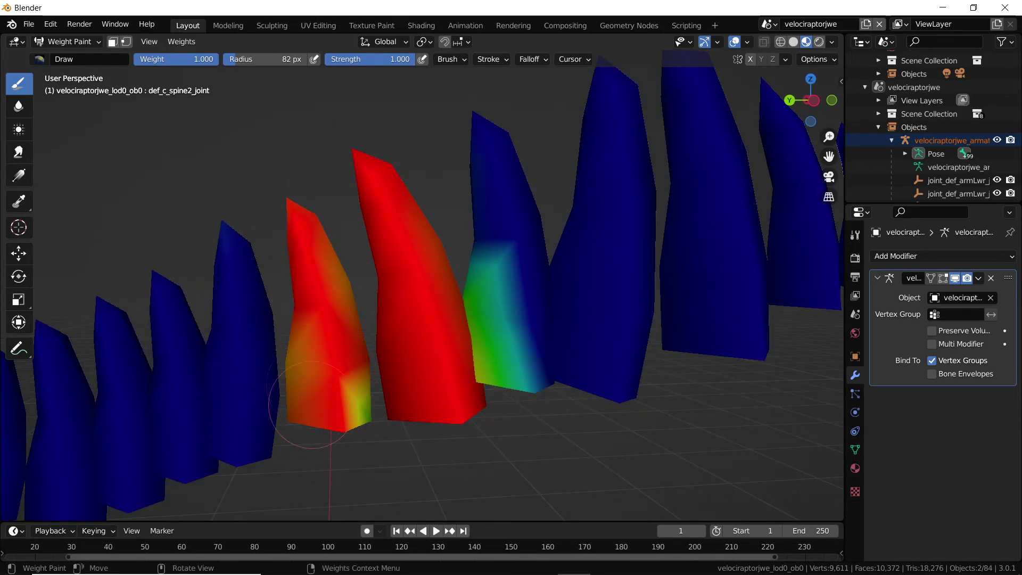
{"action": "middle_click_drag", "start_coordinate": [311, 405], "coordinate": [292, 395]}
{"action": "middle_click_drag", "start_coordinate": [309, 288], "coordinate": [423, 265]}
{"action": "middle_click_drag", "start_coordinate": [661, 391], "coordinate": [520, 418]}
{"action": "left_click_drag", "start_coordinate": [520, 418], "coordinate": [566, 237]}
{"action": "middle_click_drag", "start_coordinate": [482, 306], "coordinate": [442, 327]}
{"action": "scroll", "coordinate": [415, 327], "scroll_direction": "down", "scroll_amount": 2}
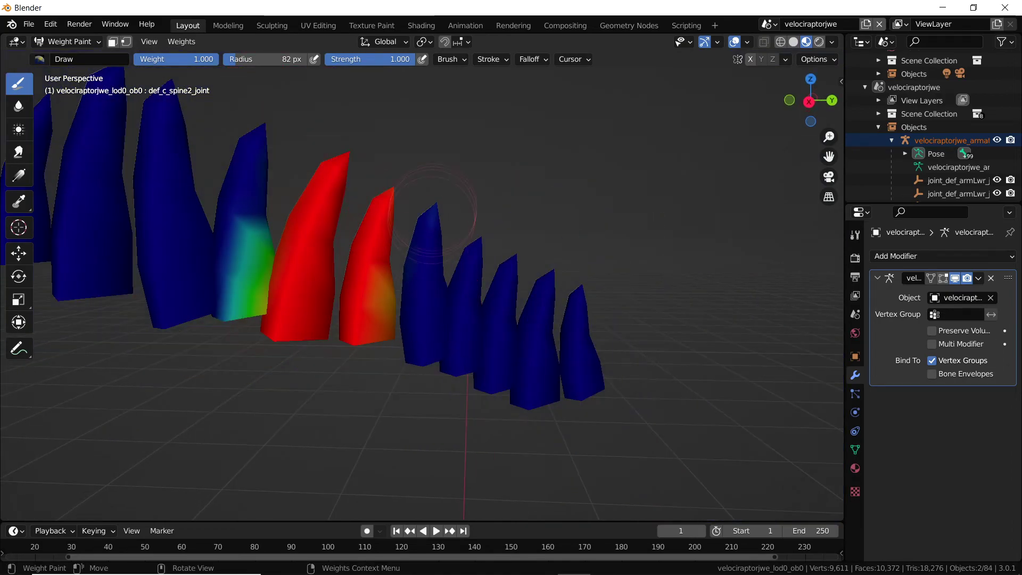
{"action": "mouse_move", "coordinate": [407, 286]}
{"action": "middle_mouse_down"}
{"action": "mouse_move", "coordinate": [445, 278]}
{"action": "mouse_move", "coordinate": [424, 233]}
{"action": "middle_mouse_up"}
{"action": "mouse_move", "coordinate": [430, 273]}
{"action": "middle_mouse_down"}
{"action": "mouse_move", "coordinate": [386, 346]}
{"action": "mouse_move", "coordinate": [373, 267]}
{"action": "mouse_move", "coordinate": [330, 152]}
{"action": "mouse_move", "coordinate": [382, 301]}
{"action": "mouse_move", "coordinate": [399, 314]}
{"action": "middle_mouse_up"}
Make def_c_spine1_joint the active bone and paint its weight onto the five rearmost spikes
{"action": "middle_click_drag", "start_coordinate": [422, 347], "coordinate": [419, 256], "text": "shift"}
{"action": "middle_click_drag", "start_coordinate": [420, 256], "coordinate": [414, 476], "text": "ctrl"}
{"action": "left_click", "coordinate": [404, 489], "text": "ctrl"}
{"action": "middle_click_drag", "start_coordinate": [389, 343], "coordinate": [439, 382]}
{"action": "scroll", "coordinate": [439, 385], "scroll_direction": "up", "scroll_amount": 6}
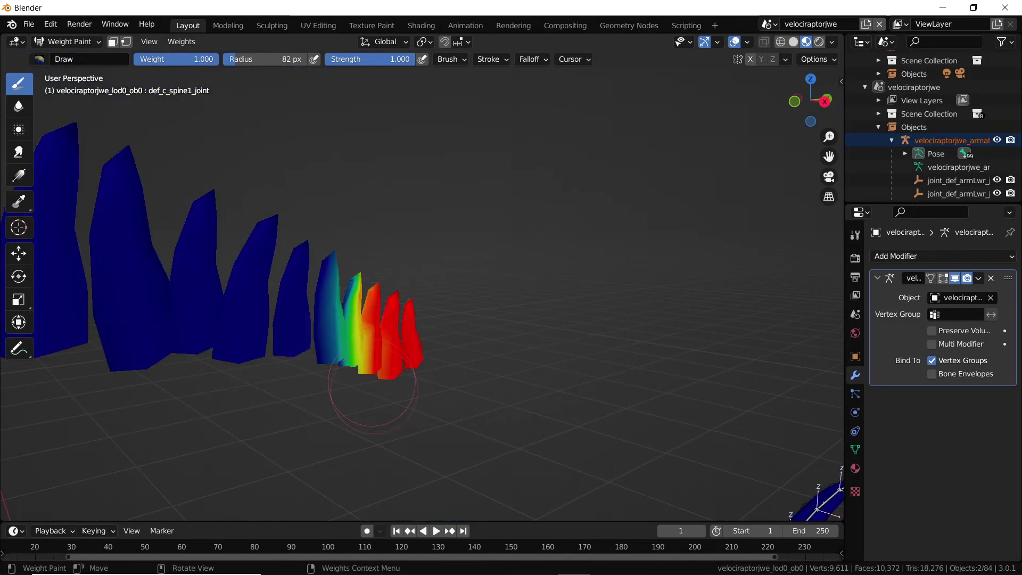
{"action": "middle_click_drag", "start_coordinate": [407, 377], "coordinate": [563, 290]}
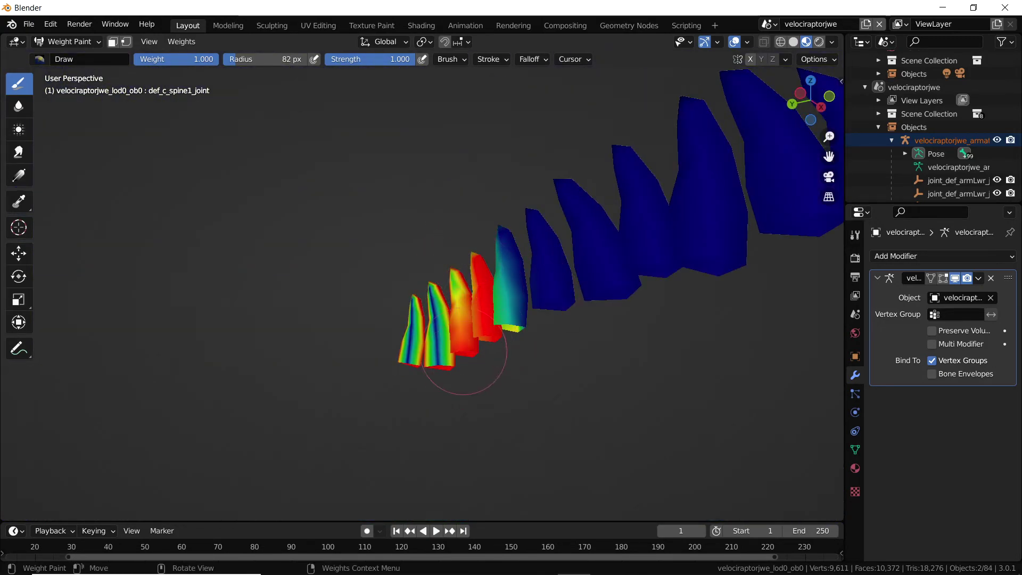
{"action": "middle_click_drag", "start_coordinate": [400, 363], "coordinate": [566, 278]}
{"action": "middle_click_drag", "start_coordinate": [448, 385], "coordinate": [643, 397]}
{"action": "scroll", "coordinate": [422, 388], "scroll_direction": "down", "scroll_amount": 7}
Switch the mesh to Edit Mode and lower the selected spikes straight down onto the velociraptor's back
{"action": "left_click", "coordinate": [68, 42]}
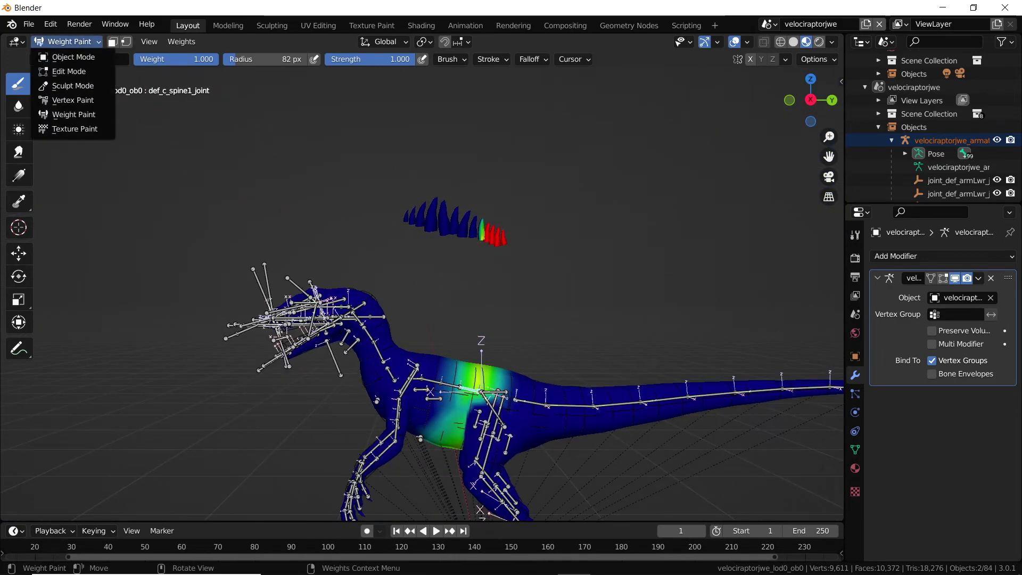
{"action": "left_click", "coordinate": [73, 57]}
{"action": "left_click", "coordinate": [68, 42]}
{"action": "left_click", "coordinate": [69, 71]}
{"action": "left_click_drag", "start_coordinate": [380, 175], "coordinate": [519, 256]}
{"action": "key", "text": "KP_3"}
{"action": "left_click_drag", "start_coordinate": [460, 169], "coordinate": [460, 300]}
{"action": "scroll", "coordinate": [460, 300], "scroll_direction": "up", "scroll_amount": 5}
{"action": "middle_click_drag", "start_coordinate": [460, 341], "coordinate": [393, 213]}
{"action": "scroll", "coordinate": [393, 213], "scroll_direction": "up", "scroll_amount": 4}
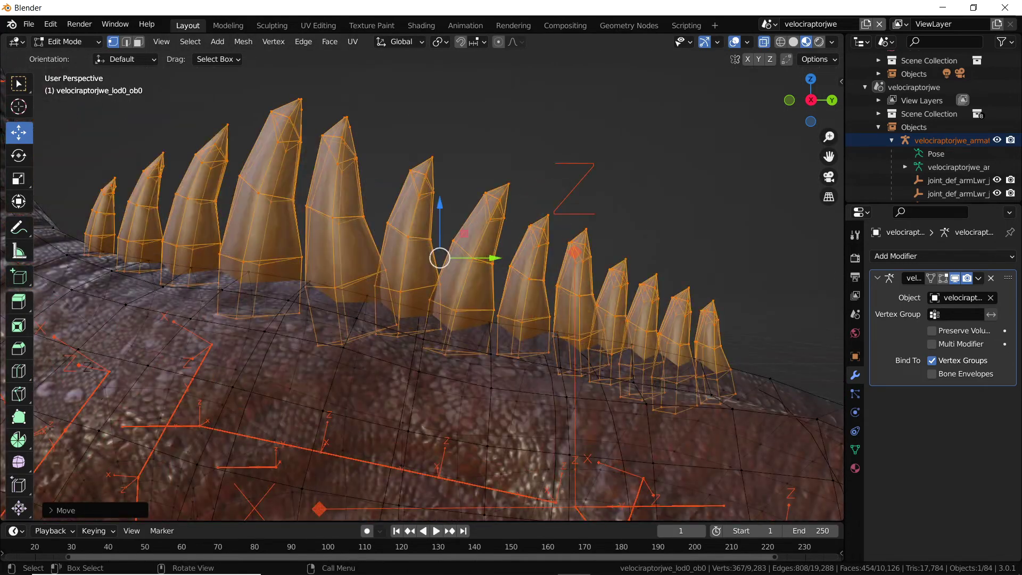
Readjust the height of the whole spike row slightly and deselect it
{"action": "key", "text": "alt+a"}
{"action": "scroll", "coordinate": [439, 287], "scroll_direction": "down", "scroll_amount": 5}
{"action": "mouse_move", "coordinate": [511, 298]}
{"action": "middle_mouse_down"}
{"action": "mouse_move", "coordinate": [346, 314]}
{"action": "mouse_move", "coordinate": [511, 293]}
{"action": "middle_mouse_up"}
{"action": "key", "text": "ctrl+z"}
{"action": "left_click_drag", "start_coordinate": [416, 225], "coordinate": [416, 230]}
{"action": "key", "text": "alt+a"}
{"action": "scroll", "coordinate": [415, 281], "scroll_direction": "up", "scroll_amount": 5}
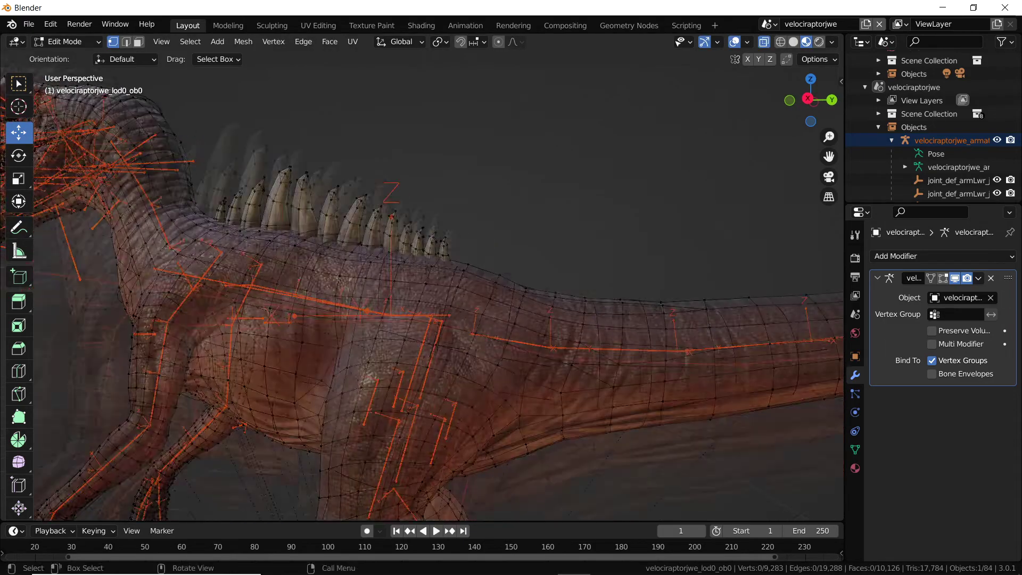
Select individual spikes along the back as linked geometry to check them, and clear the selection
{"action": "key", "text": "l"}
{"action": "left_click_drag", "start_coordinate": [432, 266], "coordinate": [368, 248]}
{"action": "left_click", "coordinate": [403, 287]}
{"action": "key", "text": "l"}
{"action": "left_click", "coordinate": [381, 271]}
{"action": "key", "text": "l"}
{"action": "key", "text": "alt+a"}
Return to Object Mode and hide the armature to review the finished velociraptor model
{"action": "scroll", "coordinate": [438, 288], "scroll_direction": "down", "scroll_amount": 8}
{"action": "mouse_move", "coordinate": [373, 287]}
{"action": "middle_mouse_down"}
{"action": "mouse_move", "coordinate": [553, 291]}
{"action": "mouse_move", "coordinate": [383, 282]}
{"action": "middle_mouse_up"}
{"action": "scroll", "coordinate": [554, 290], "scroll_direction": "down", "scroll_amount": 2}
{"action": "middle_click_drag", "start_coordinate": [479, 288], "coordinate": [336, 285]}
{"action": "left_click", "coordinate": [67, 42]}
{"action": "left_click", "coordinate": [67, 57]}
{"action": "left_click", "coordinate": [997, 140]}
{"action": "middle_click_drag", "start_coordinate": [533, 287], "coordinate": [591, 285]}
{"action": "scroll", "coordinate": [508, 301], "scroll_direction": "up", "scroll_amount": 6}
{"action": "scroll", "coordinate": [508, 301], "scroll_direction": "down", "scroll_amount": 6}
{"action": "scroll", "coordinate": [591, 285], "scroll_direction": "down", "scroll_amount": 4}
{"action": "middle_click_drag", "start_coordinate": [591, 285], "coordinate": [548, 285]}
Switch to GIMP and open velociraptor.pbasenormaltexture_[0].png from the AAA/Land/VelociraptorJWE folder
{"action": "mouse_move", "coordinate": [409, 573]}
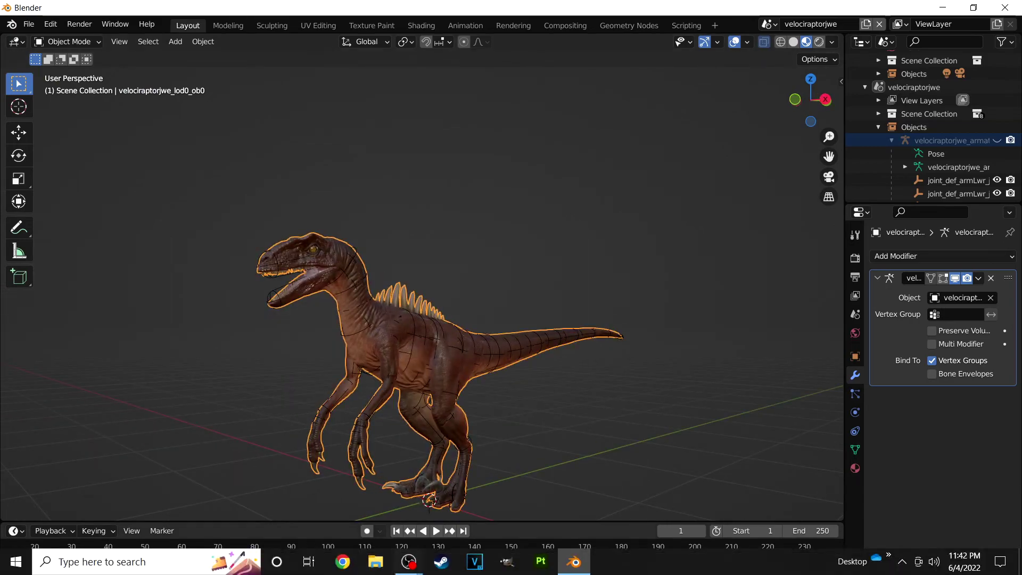
{"action": "left_click", "coordinate": [507, 561]}
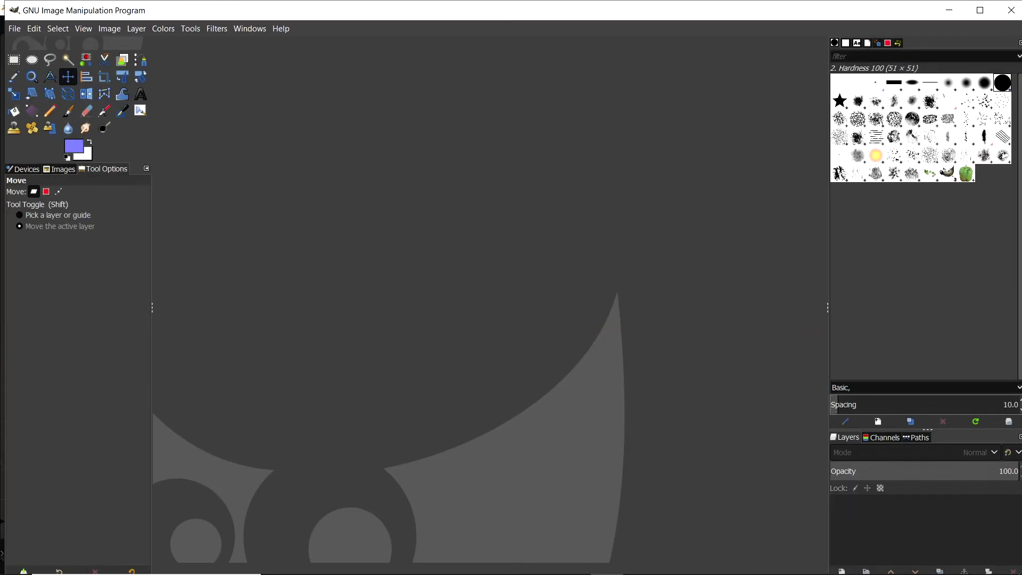
{"action": "left_click", "coordinate": [15, 28]}
{"action": "left_click", "coordinate": [32, 75]}
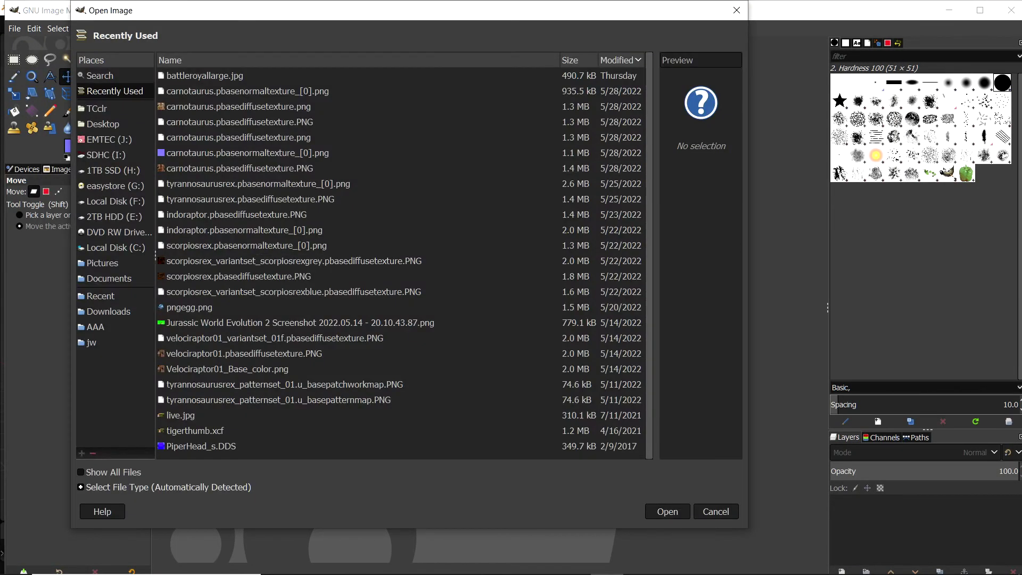
{"action": "left_click", "coordinate": [96, 327]}
{"action": "double_click", "coordinate": [181, 75]}
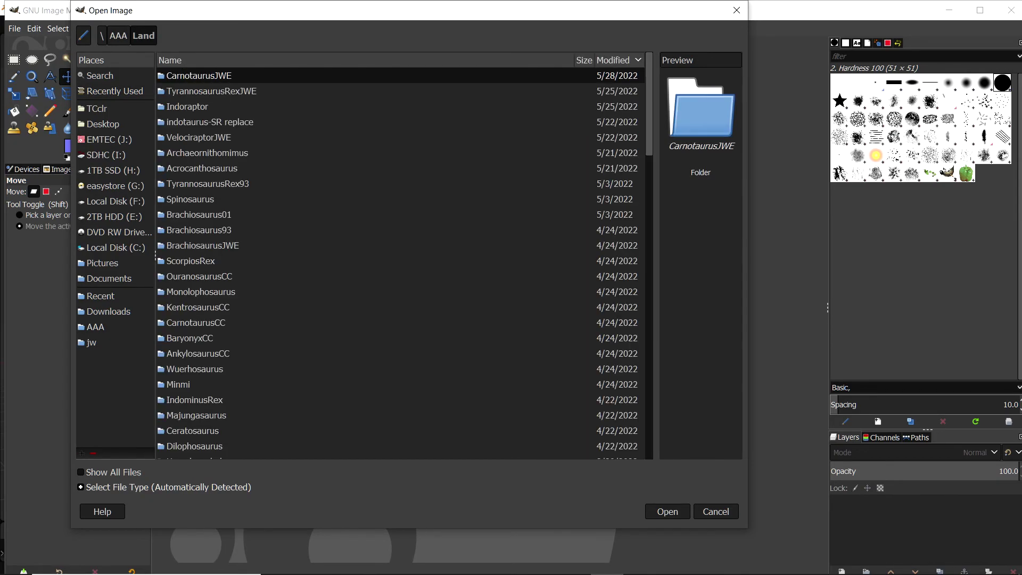
{"action": "double_click", "coordinate": [199, 137]}
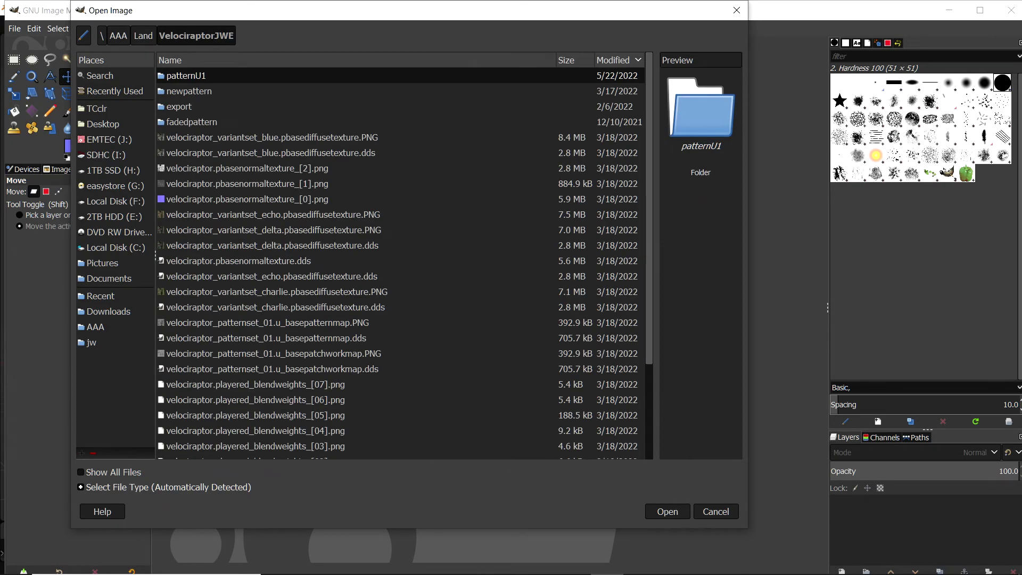
{"action": "double_click", "coordinate": [248, 199]}
Open baryonyx.pbasenormaltexture_[0].png from the Land/Baryonyx folder as a possible source of scale detail
{"action": "left_click", "coordinate": [14, 28]}
{"action": "left_click", "coordinate": [32, 75]}
{"action": "left_click", "coordinate": [144, 36]}
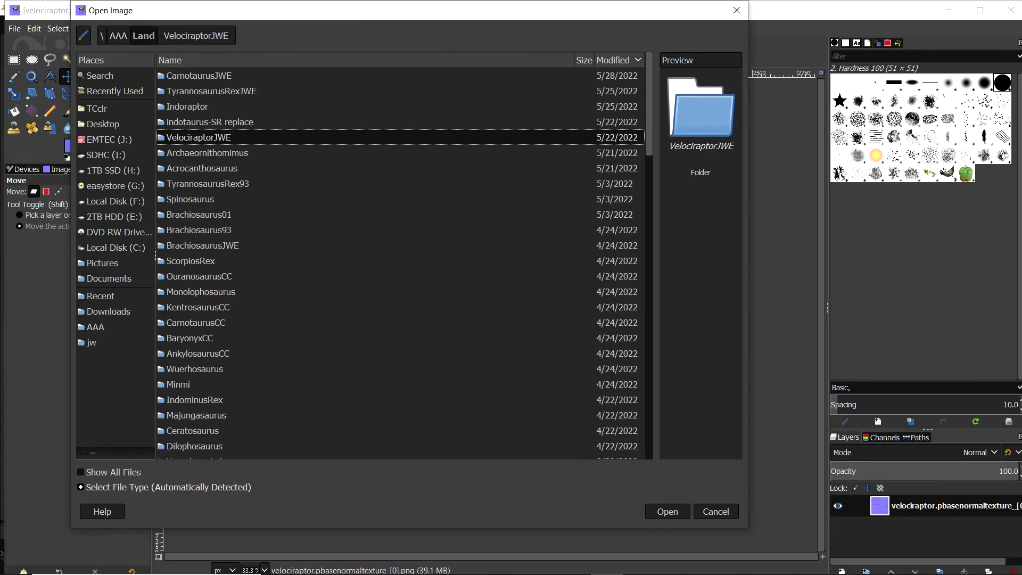
{"action": "double_click", "coordinate": [190, 338]}
{"action": "left_click", "coordinate": [144, 36]}
{"action": "scroll", "coordinate": [213, 320], "scroll_direction": "down", "scroll_amount": 9}
{"action": "double_click", "coordinate": [184, 332]}
{"action": "left_click", "coordinate": [241, 138]}
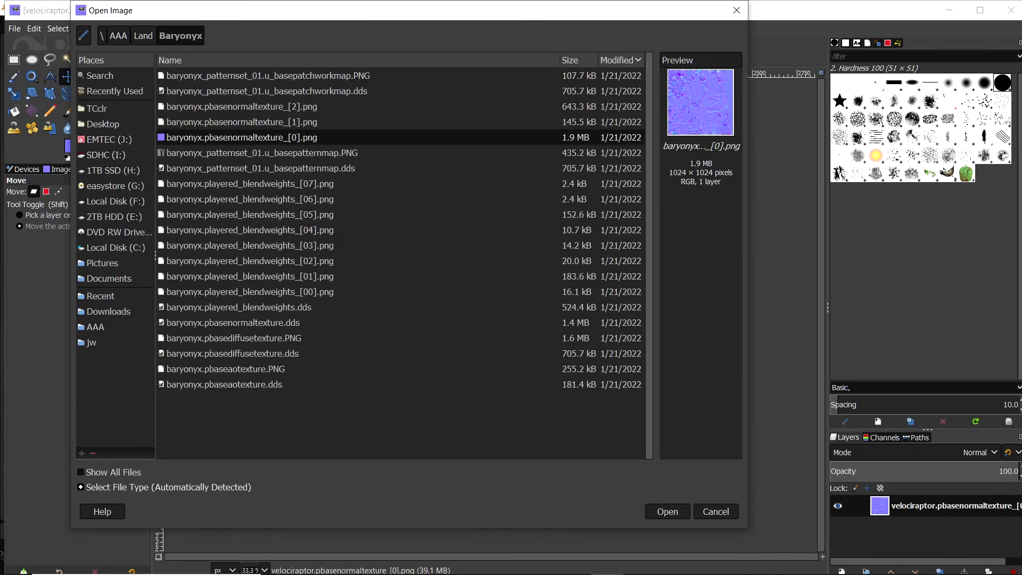
{"action": "key", "text": "Return"}
Examine the scale patterns in the Baryonyx base normal map and close that image
{"action": "scroll", "coordinate": [512, 331], "scroll_direction": "up", "scroll_amount": 3, "text": "ctrl"}
{"action": "middle_click_drag", "start_coordinate": [513, 332], "coordinate": [376, 409]}
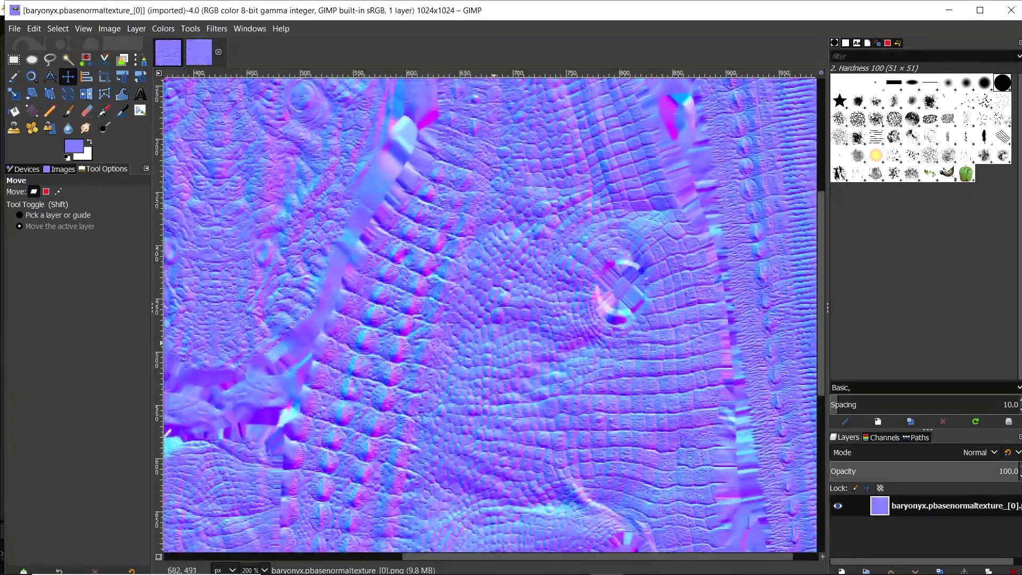
{"action": "middle_click_drag", "start_coordinate": [806, 95], "coordinate": [528, 158]}
{"action": "scroll", "coordinate": [490, 314], "scroll_direction": "down", "scroll_amount": 5}
{"action": "key", "text": "1"}
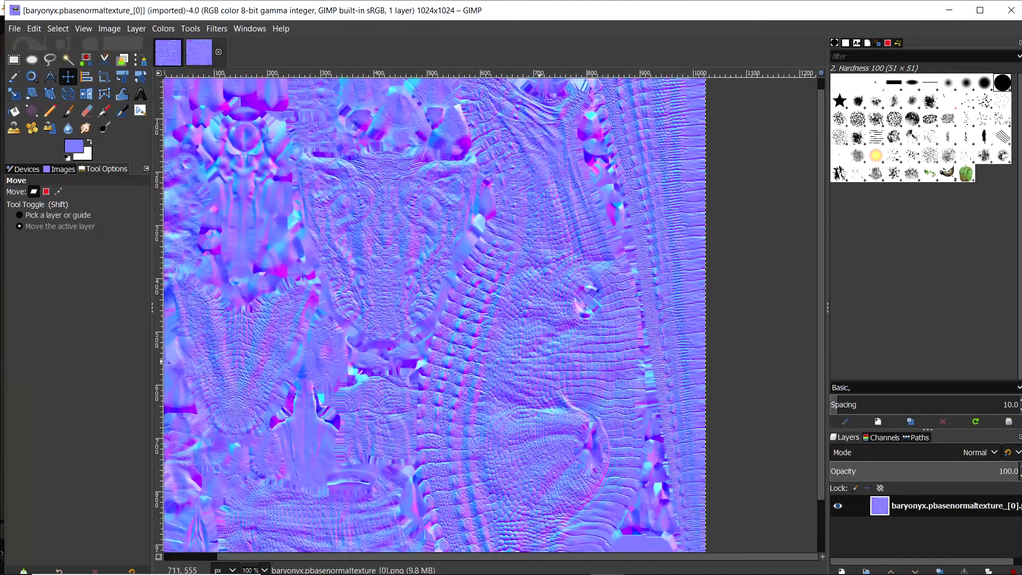
{"action": "left_click", "coordinate": [219, 52]}
Open baryonyx.pnormaltexture.PNG, examine the scale rows along its centre, and return to the velociraptor normal map
{"action": "left_click", "coordinate": [14, 28]}
{"action": "left_click", "coordinate": [33, 74]}
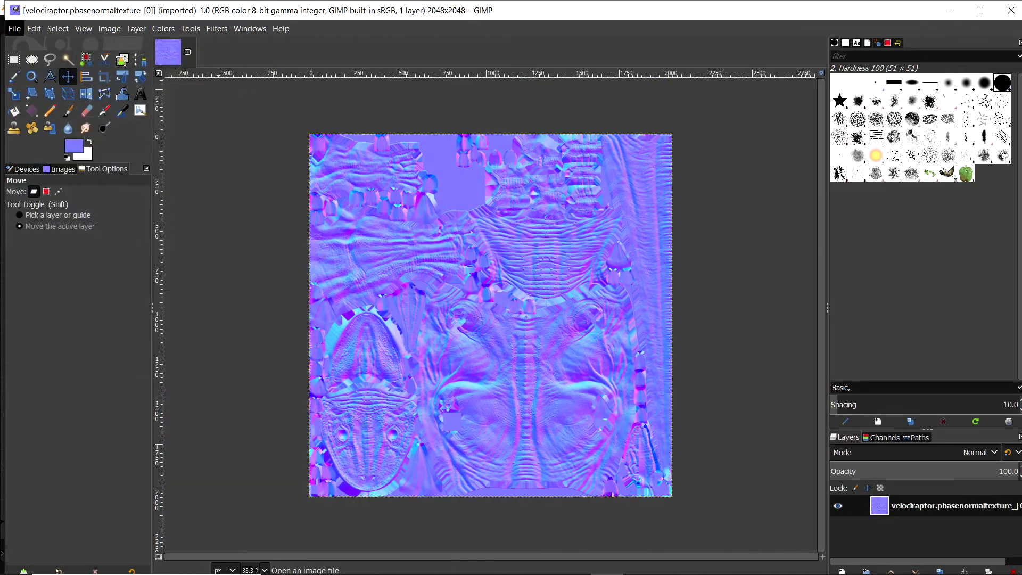
{"action": "left_click", "coordinate": [115, 186]}
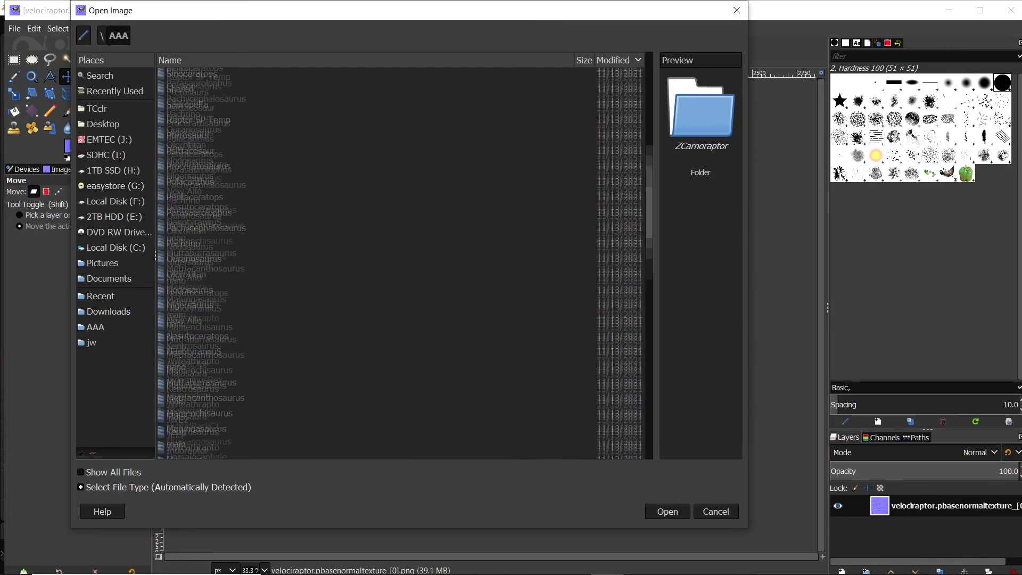
{"action": "double_click", "coordinate": [185, 311]}
{"action": "double_click", "coordinate": [235, 167]}
{"action": "scroll", "coordinate": [500, 380], "scroll_direction": "up", "scroll_amount": 3, "text": "ctrl"}
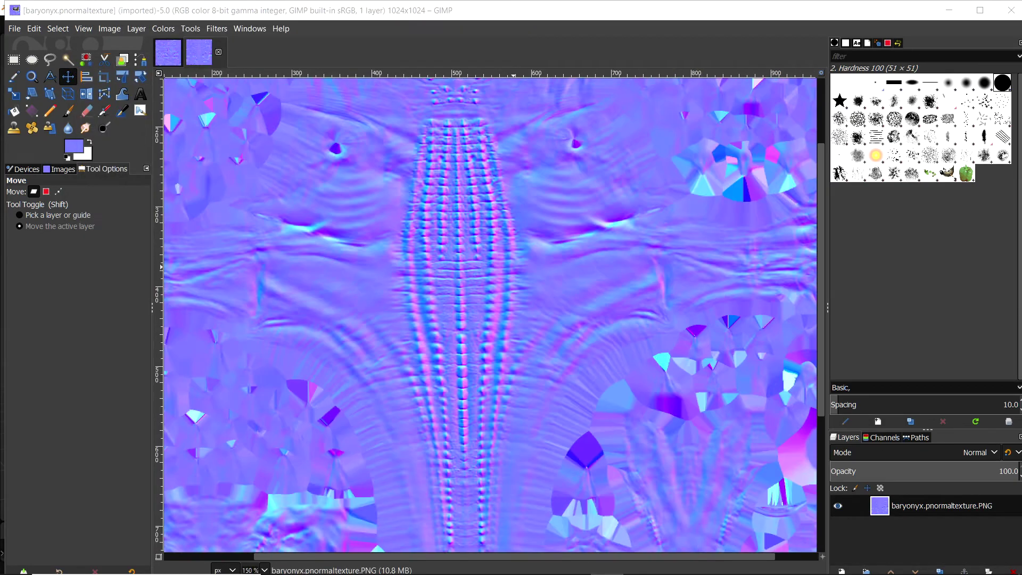
{"action": "scroll", "coordinate": [499, 380], "scroll_direction": "up", "scroll_amount": 3}
{"action": "middle_click_drag", "start_coordinate": [500, 380], "coordinate": [494, 438]}
{"action": "left_click", "coordinate": [168, 53]}
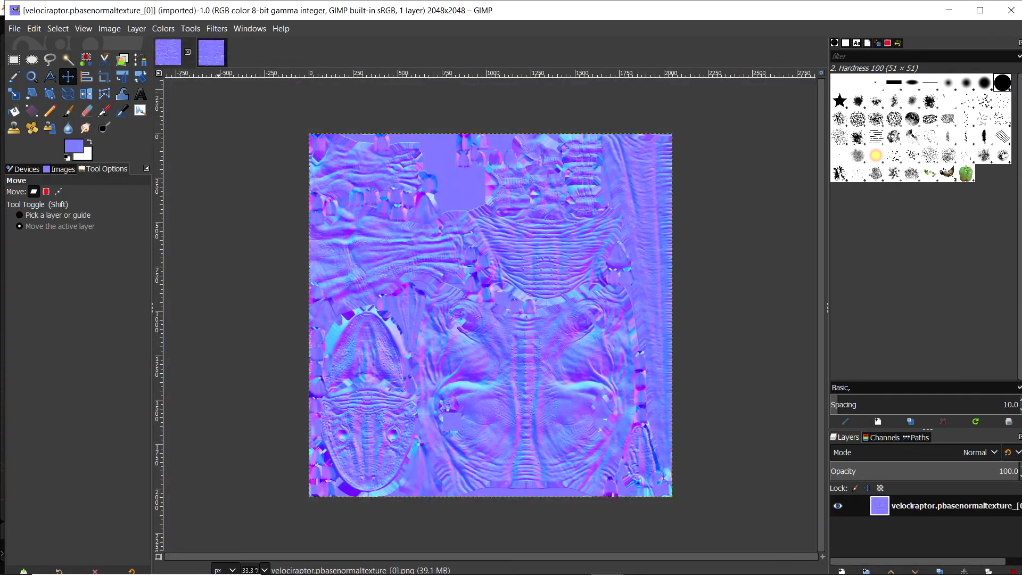
Close the velociraptor normal map and reopen velociraptor.pbasenormaltexture_[0].png from the AAA/Land/VelociraptorJWE folder
{"action": "scroll", "coordinate": [527, 376], "scroll_direction": "up", "scroll_amount": 3, "text": "ctrl"}
{"action": "middle_click_drag", "start_coordinate": [527, 375], "coordinate": [488, 387]}
{"action": "scroll", "coordinate": [488, 374], "scroll_direction": "down", "scroll_amount": 2, "text": "ctrl"}
{"action": "left_click", "coordinate": [188, 53]}
{"action": "left_click", "coordinate": [14, 29]}
{"action": "left_click", "coordinate": [32, 76]}
{"action": "left_click", "coordinate": [100, 296]}
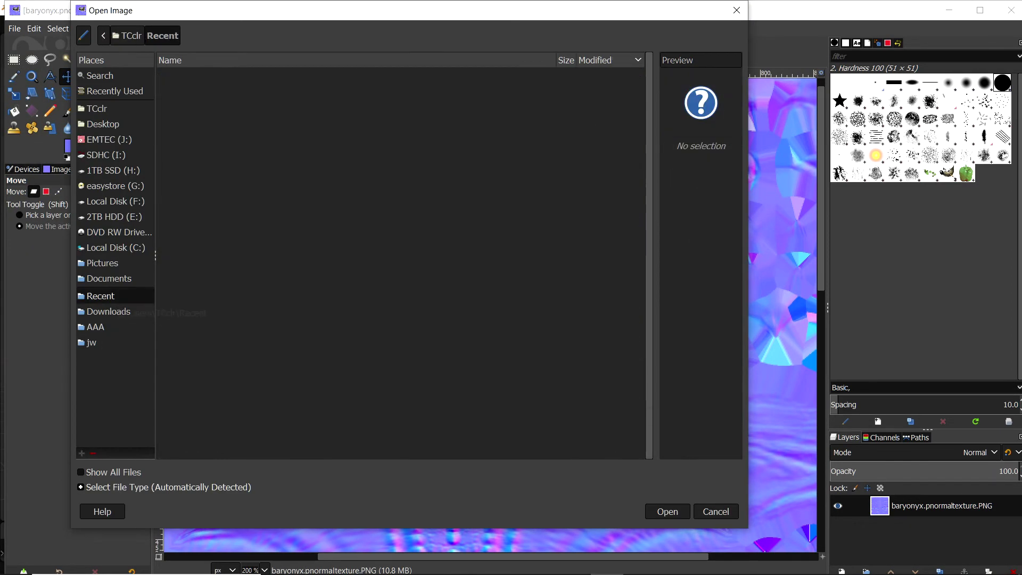
{"action": "left_click", "coordinate": [109, 311]}
{"action": "left_click", "coordinate": [96, 327]}
{"action": "double_click", "coordinate": [179, 76]}
{"action": "double_click", "coordinate": [193, 138]}
{"action": "double_click", "coordinate": [251, 199]}
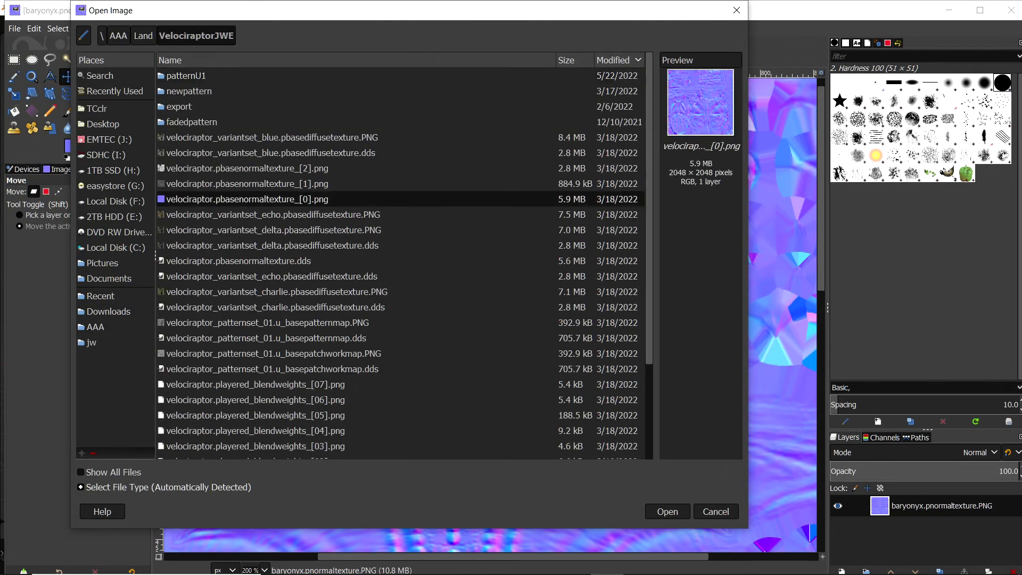
Outline the central back scale rows in the Baryonyx normal map with Free Select and paste a copy into the velociraptor normal map
{"action": "left_click", "coordinate": [168, 52]}
{"action": "scroll", "coordinate": [176, 104], "scroll_direction": "down", "scroll_amount": 3}
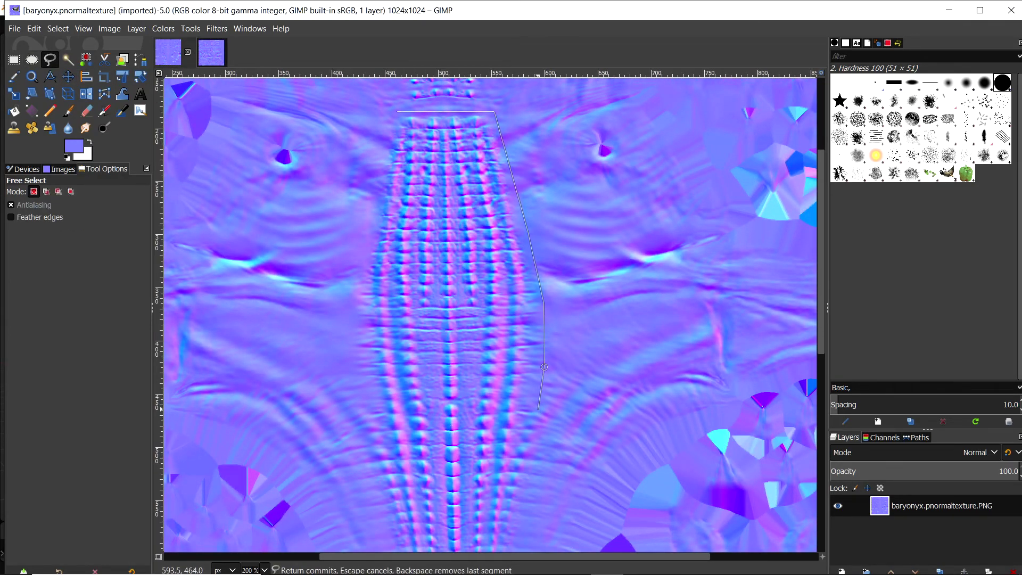
{"action": "middle_click_drag", "start_coordinate": [519, 532], "coordinate": [538, 247]}
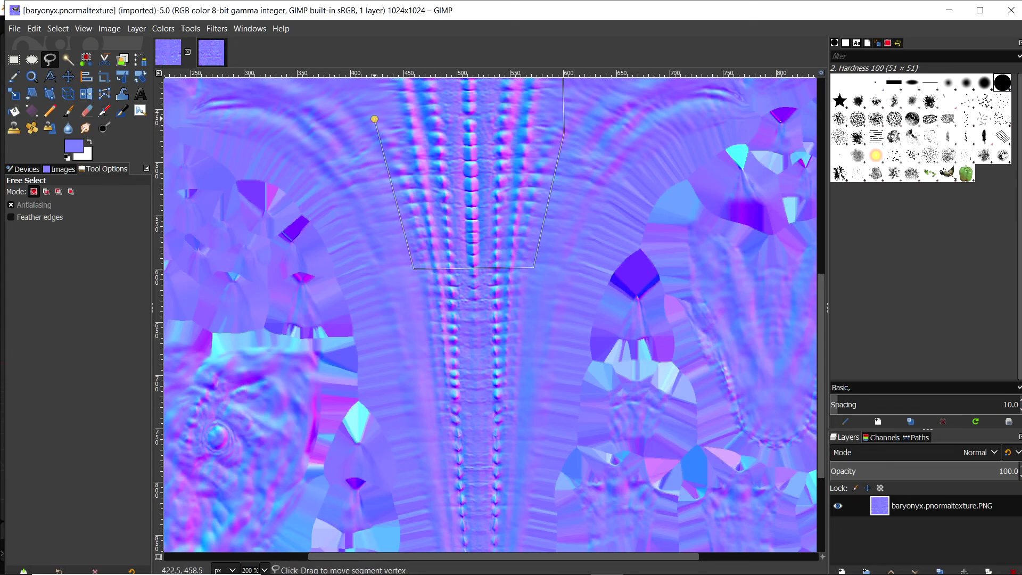
{"action": "scroll", "coordinate": [395, 120], "scroll_direction": "up", "scroll_amount": 3}
{"action": "left_click", "coordinate": [440, 157]}
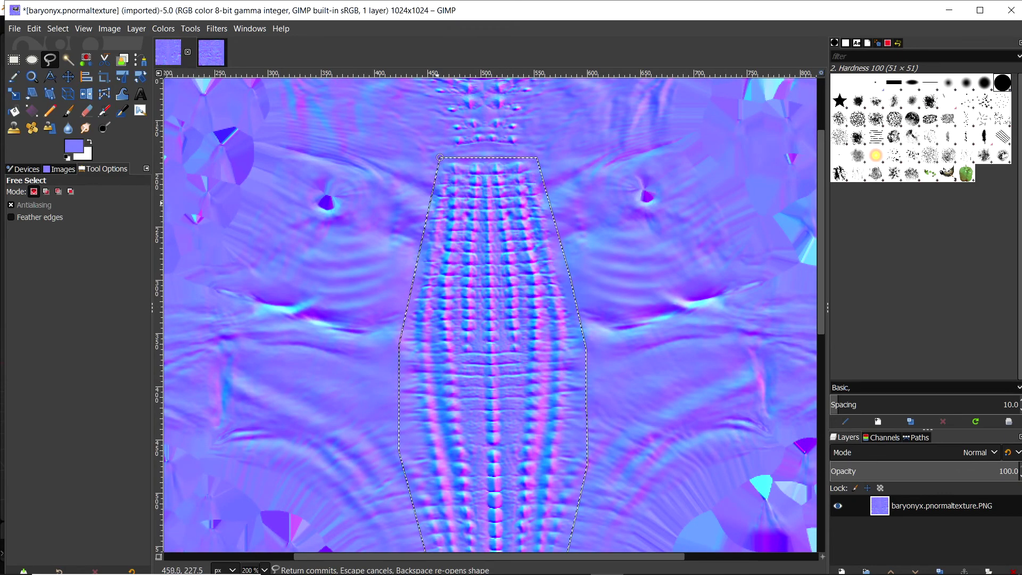
{"action": "left_click", "coordinate": [212, 51]}
{"action": "key", "text": "ctrl+v"}
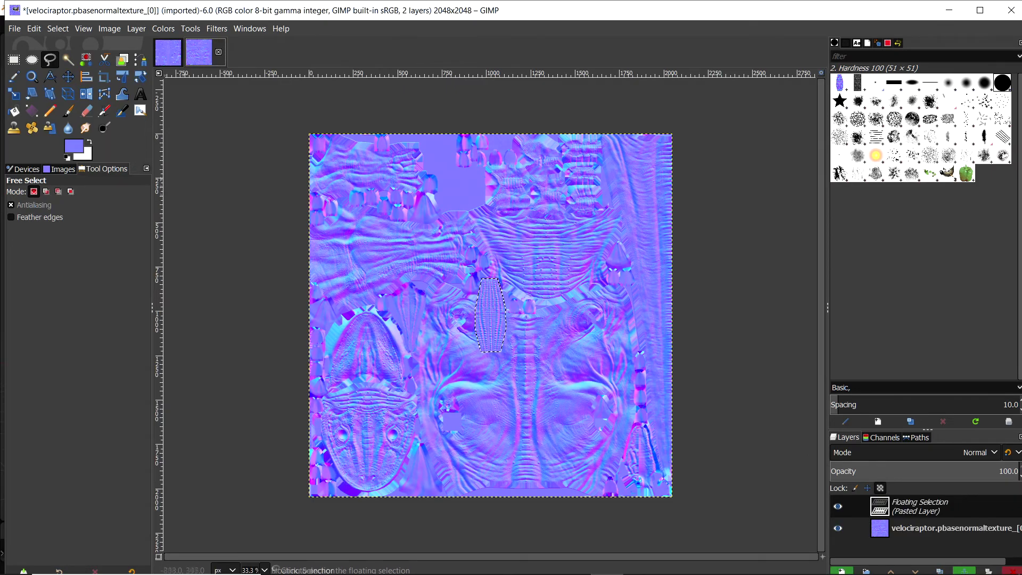
Scale the pasted Baryonyx patch to about 389 × 903 px, placed over the velociraptor's spine between the shoulders and the hips
{"action": "scroll", "coordinate": [527, 392], "scroll_direction": "up", "scroll_amount": 2, "text": "ctrl"}
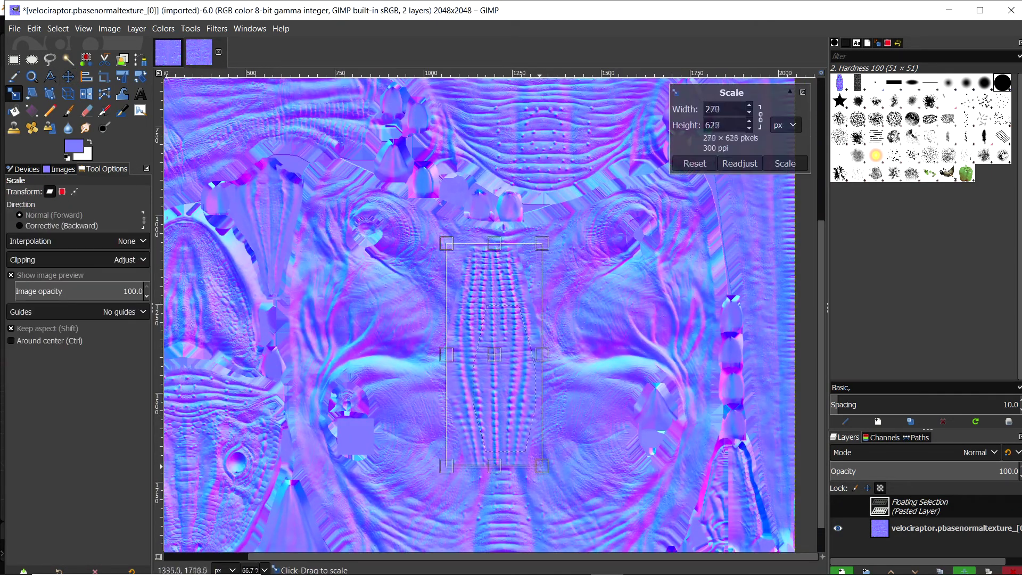
{"action": "left_click_drag", "start_coordinate": [513, 386], "coordinate": [515, 412]}
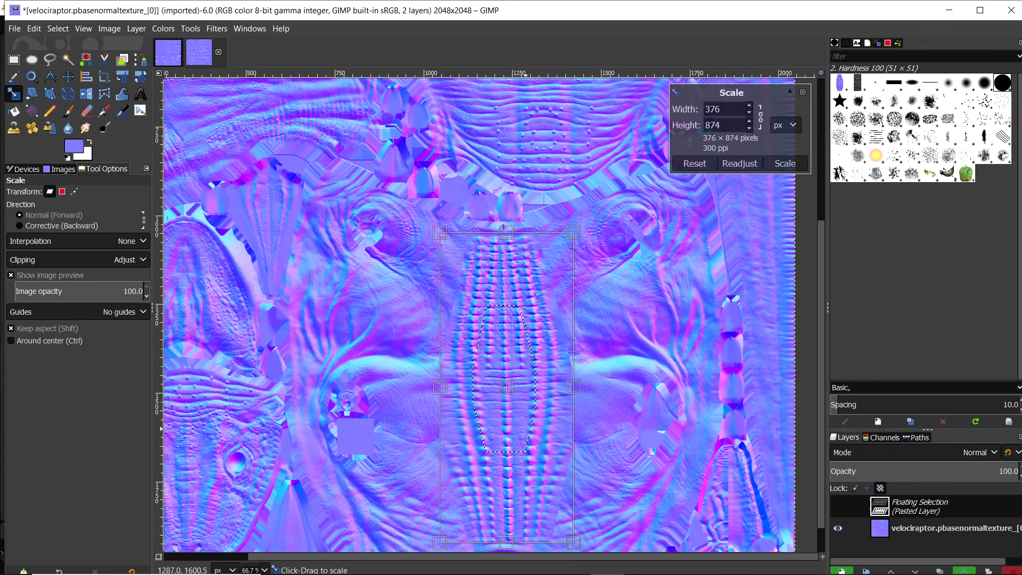
{"action": "middle_click_drag", "start_coordinate": [504, 551], "coordinate": [502, 487]}
{"action": "left_click_drag", "start_coordinate": [502, 488], "coordinate": [500, 498]}
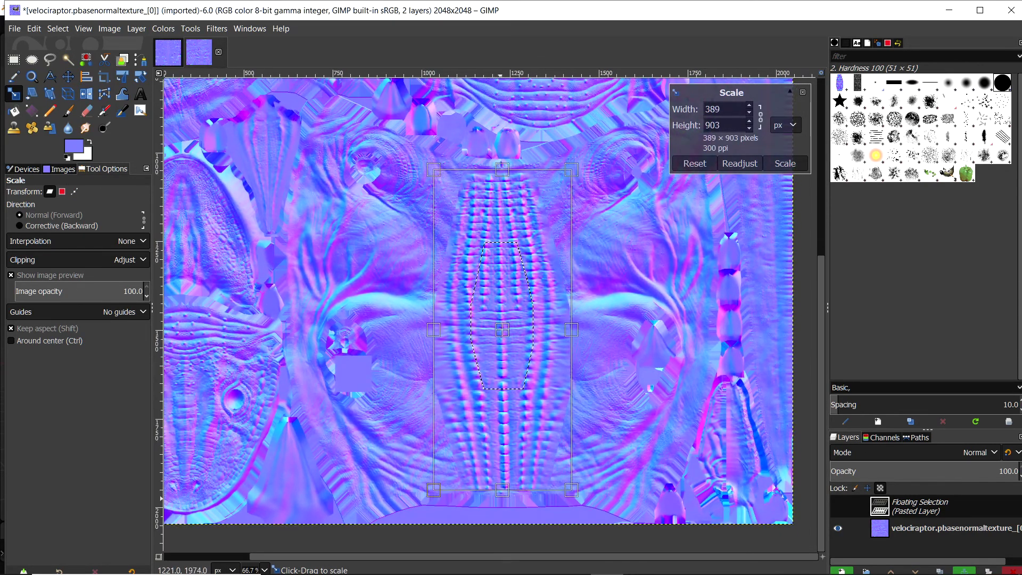
{"action": "scroll", "coordinate": [591, 318], "scroll_direction": "up", "scroll_amount": 2, "text": "ctrl"}
{"action": "scroll", "coordinate": [602, 316], "scroll_direction": "down", "scroll_amount": 1, "text": "ctrl"}
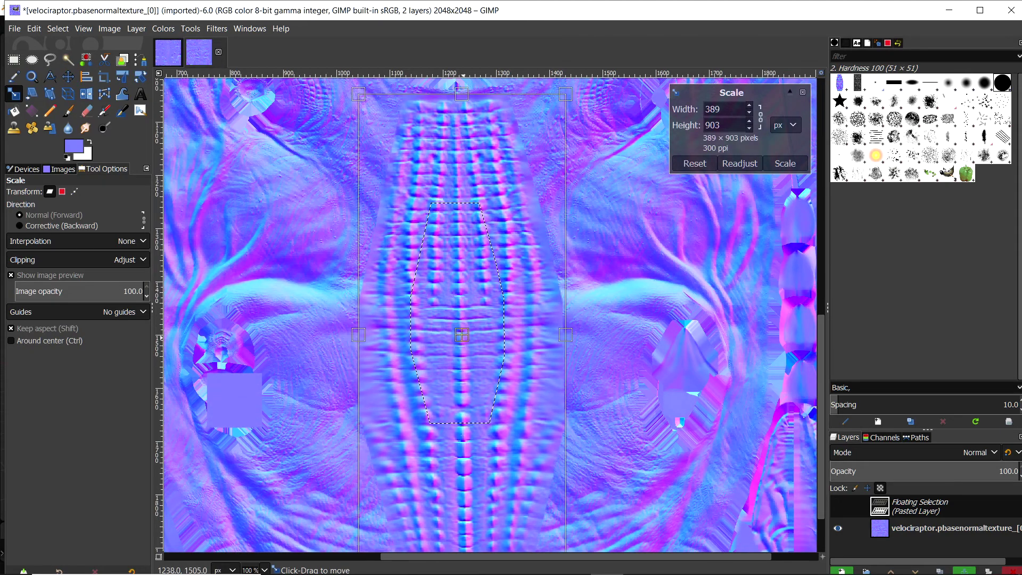
{"action": "middle_click_drag", "start_coordinate": [463, 337], "coordinate": [459, 458]}
Lower the pasted patch's opacity to about 83%, apply its scaling and merge it into the velociraptor normal map
{"action": "left_click", "coordinate": [943, 471]}
{"action": "left_click_drag", "start_coordinate": [900, 472], "coordinate": [868, 471]}
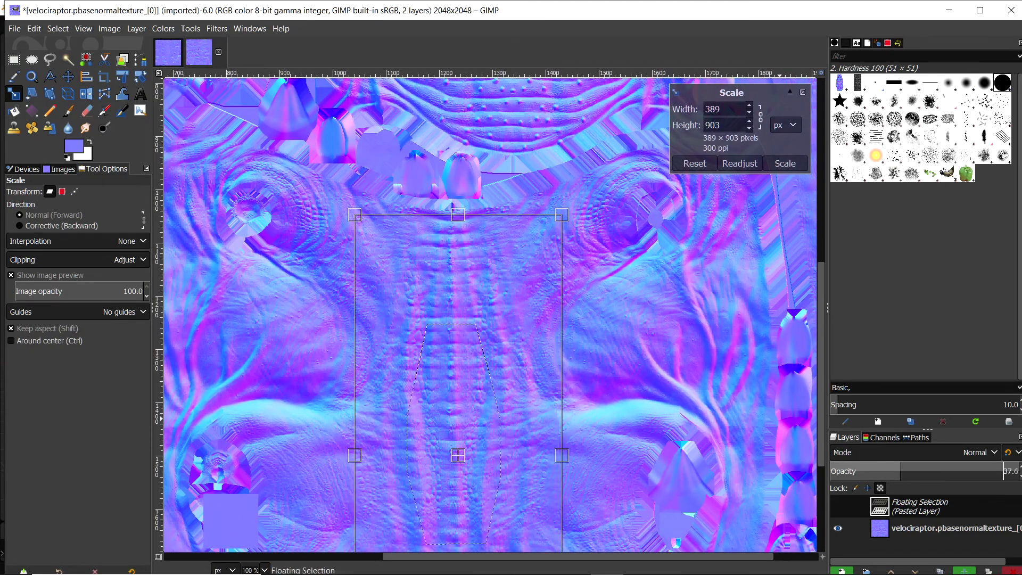
{"action": "left_click", "coordinate": [774, 161]}
{"action": "key", "text": "r"}
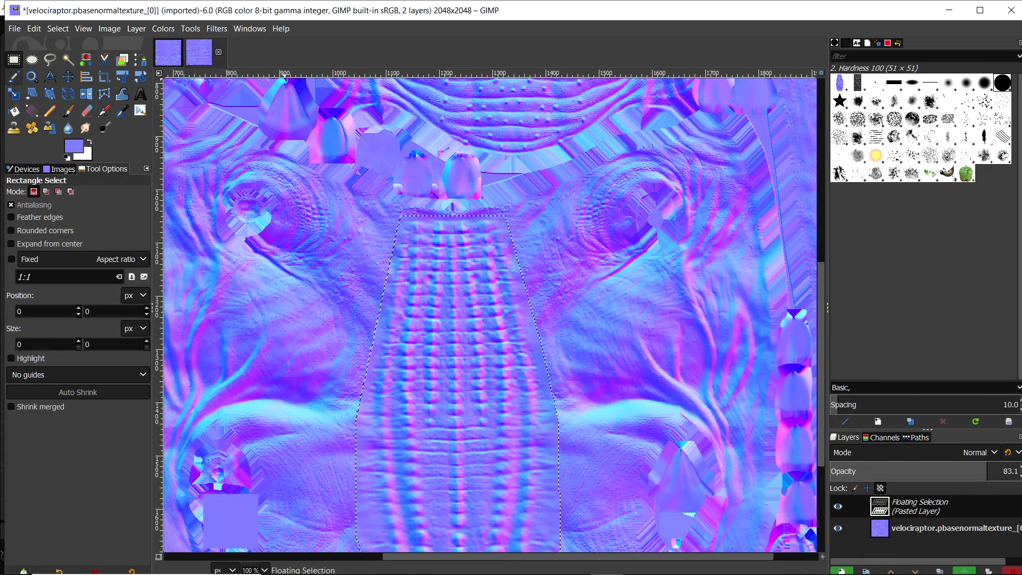
{"action": "left_click", "coordinate": [346, 280]}
Smudge the seam along the right edge of the scale patch into the surrounding skin with the size 33 brush
{"action": "scroll", "coordinate": [533, 490], "scroll_direction": "up", "scroll_amount": 3, "text": "ctrl"}
{"action": "middle_click_drag", "start_coordinate": [533, 489], "coordinate": [340, 322]}
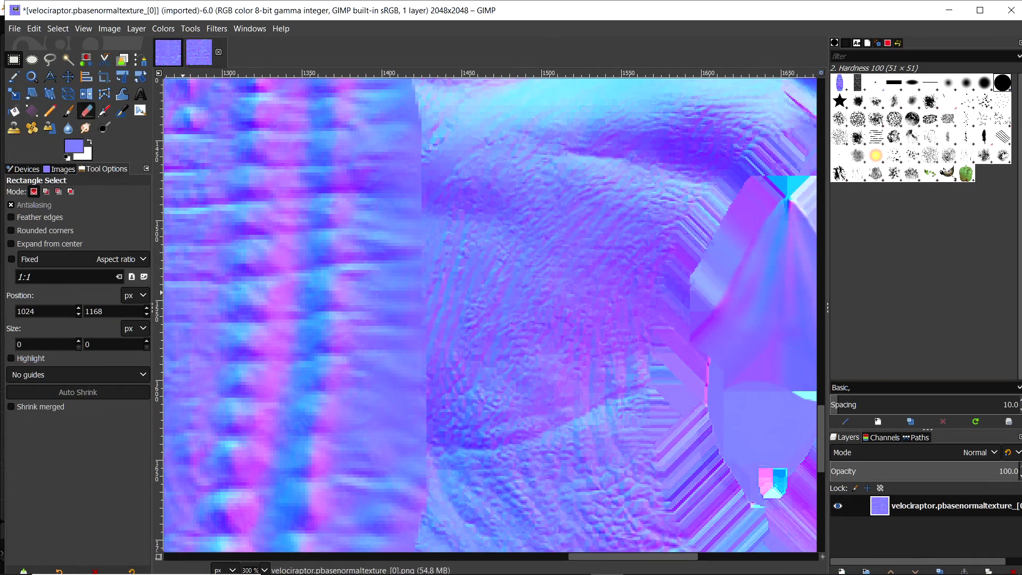
{"action": "left_click", "coordinate": [86, 128]}
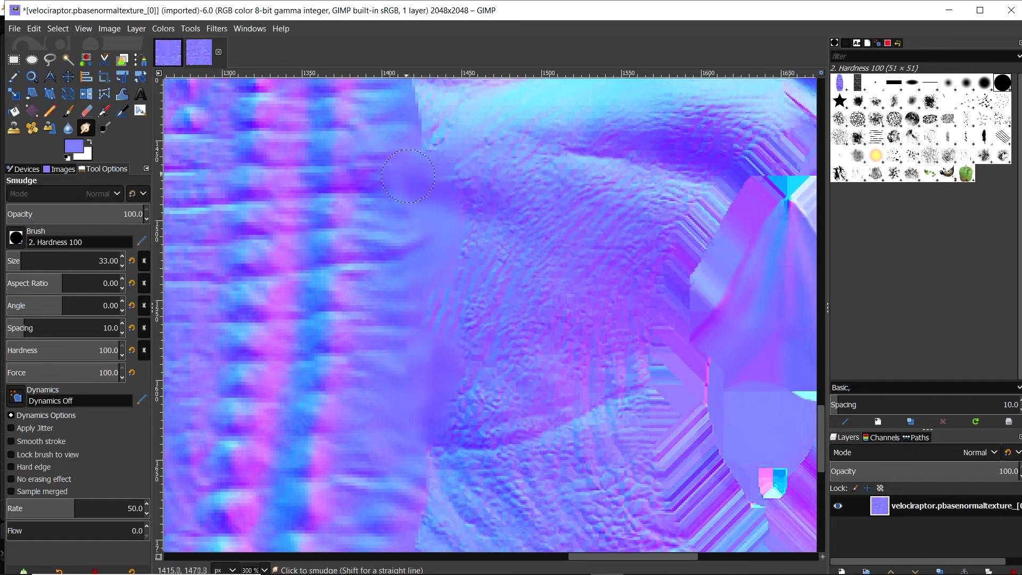
{"action": "left_click_drag", "start_coordinate": [408, 176], "coordinate": [424, 141]}
{"action": "middle_click_drag", "start_coordinate": [434, 105], "coordinate": [453, 360]}
{"action": "scroll", "coordinate": [438, 398], "scroll_direction": "up", "scroll_amount": 4}
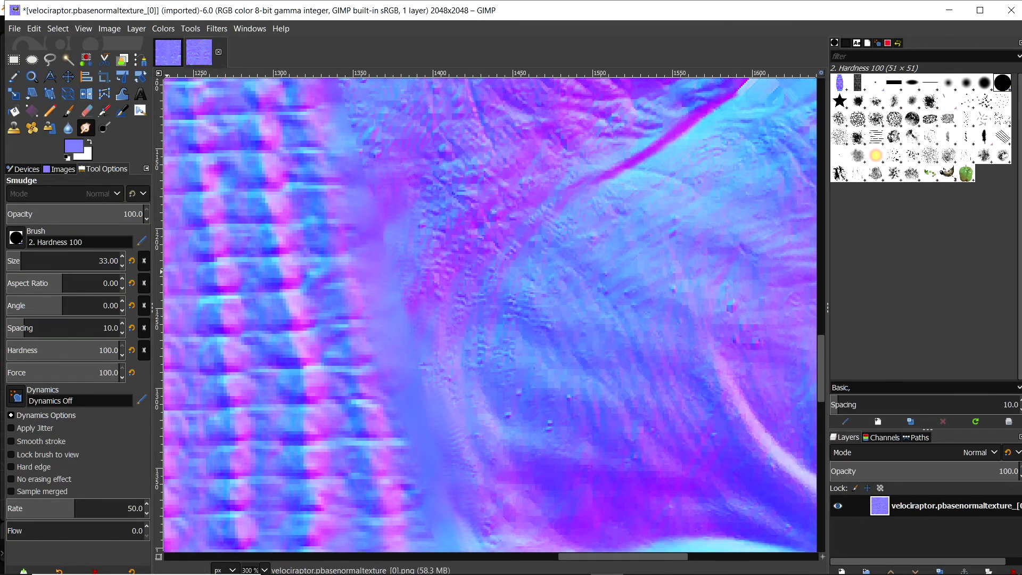
Blur the seams around the scale patch along its right, lower, left and upper edges
{"action": "left_click", "coordinate": [68, 128]}
{"action": "scroll", "coordinate": [460, 233], "scroll_direction": "down", "scroll_amount": 4}
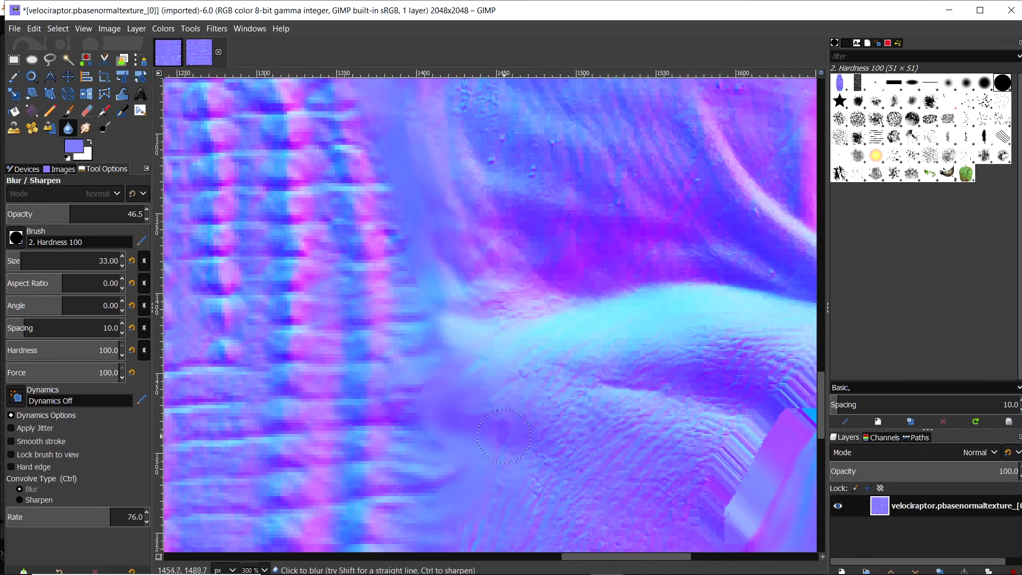
{"action": "middle_click_drag", "start_coordinate": [505, 430], "coordinate": [532, 239]}
{"action": "middle_click_drag", "start_coordinate": [479, 496], "coordinate": [488, 261]}
{"action": "middle_click_drag", "start_coordinate": [385, 511], "coordinate": [613, 349]}
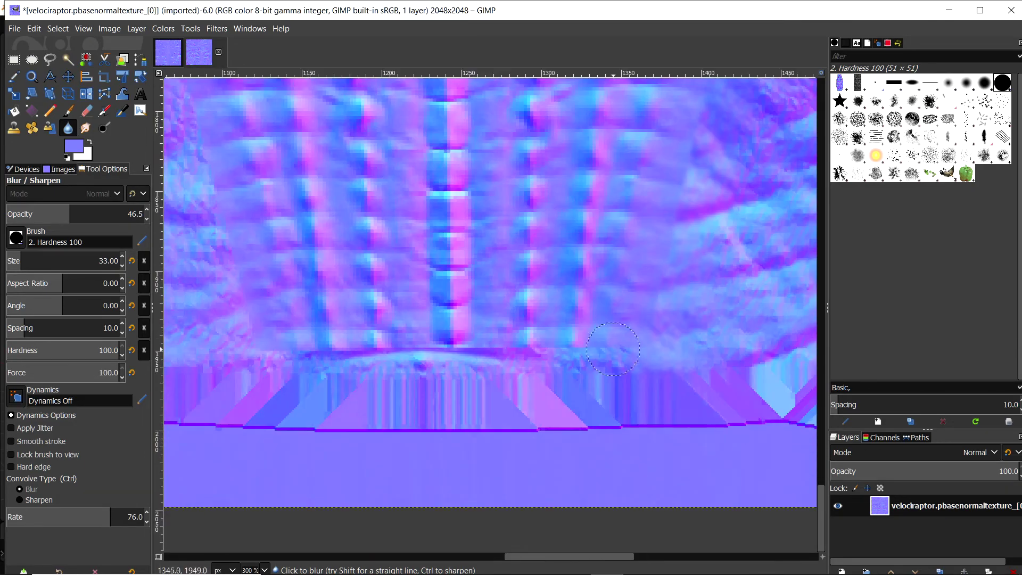
{"action": "scroll", "coordinate": [612, 348], "scroll_direction": "left", "scroll_amount": 6, "text": "shift"}
{"action": "scroll", "coordinate": [479, 266], "scroll_direction": "up", "scroll_amount": 13}
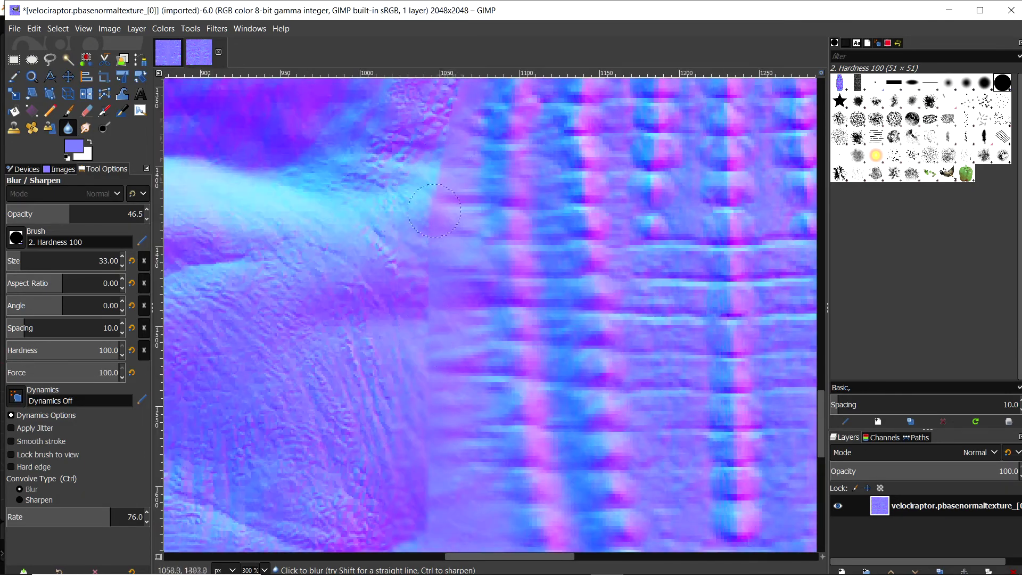
{"action": "scroll", "coordinate": [434, 230], "scroll_direction": "up", "scroll_amount": 8}
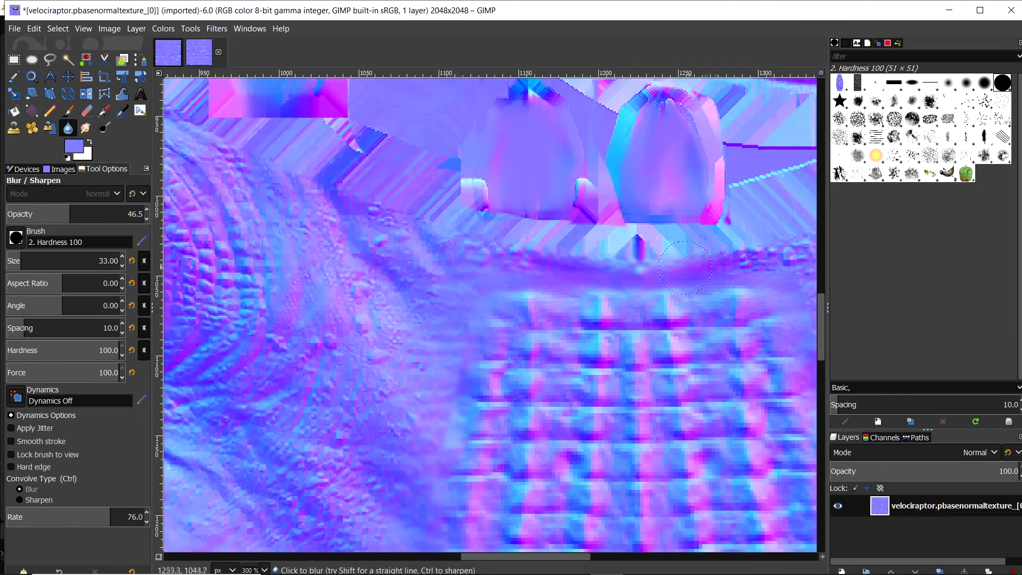
{"action": "scroll", "coordinate": [659, 382], "scroll_direction": "right", "scroll_amount": 4, "text": "shift"}
Clear the old selection in the Baryonyx normal map and outline the tapering tail scale rows with Free Select
{"action": "scroll", "coordinate": [659, 381], "scroll_direction": "down", "scroll_amount": 4, "text": "ctrl"}
{"action": "middle_click_drag", "start_coordinate": [591, 511], "coordinate": [293, 573]}
{"action": "left_click", "coordinate": [168, 52]}
{"action": "middle_click_drag", "start_coordinate": [244, 549], "coordinate": [210, 120]}
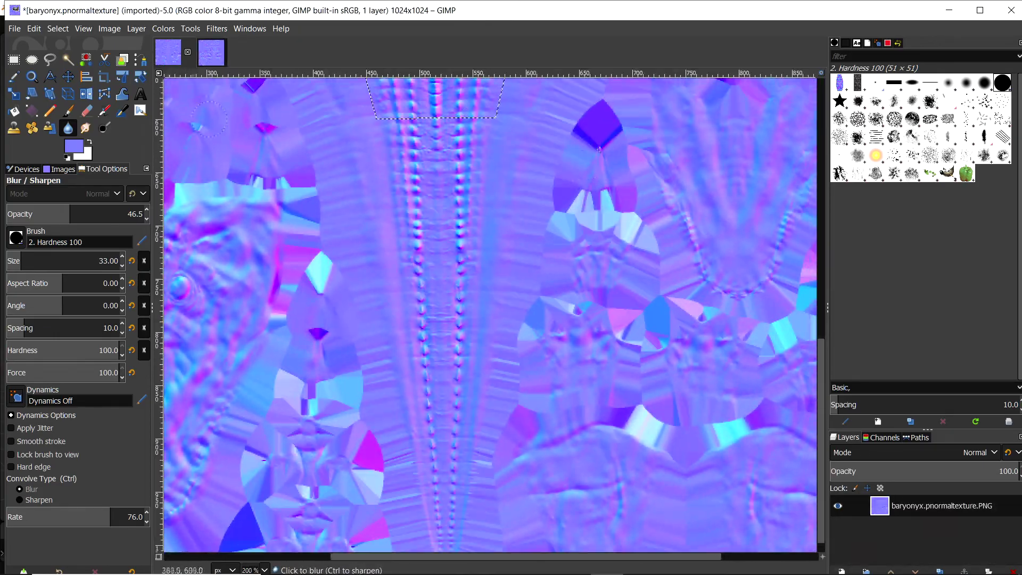
{"action": "key", "text": "ctrl+shift+a"}
{"action": "left_click", "coordinate": [50, 60]}
{"action": "left_click", "coordinate": [14, 60]}
{"action": "left_click", "coordinate": [50, 60]}
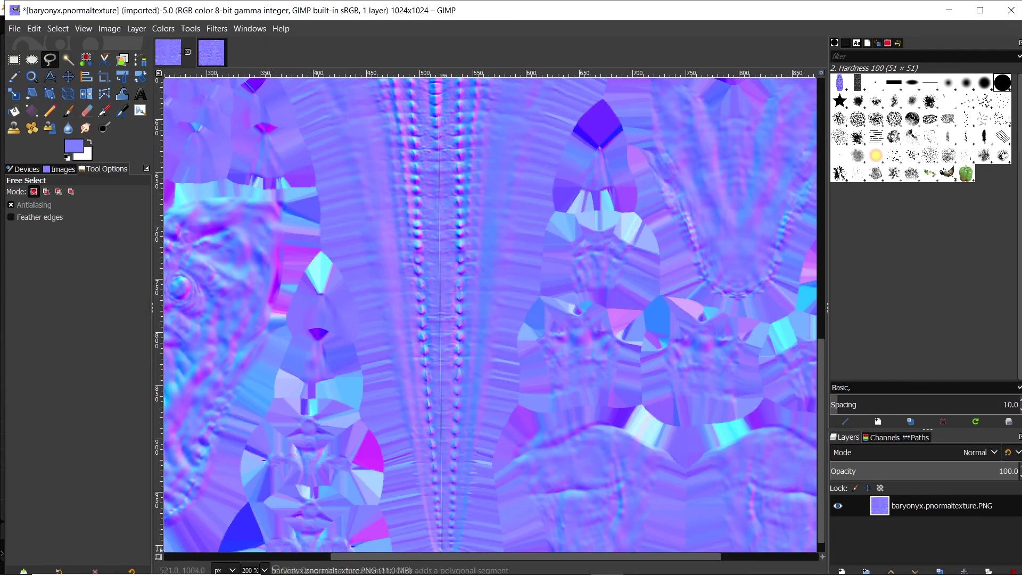
{"action": "scroll", "coordinate": [443, 548], "scroll_direction": "down", "scroll_amount": 4}
{"action": "scroll", "coordinate": [397, 206], "scroll_direction": "up", "scroll_amount": 4}
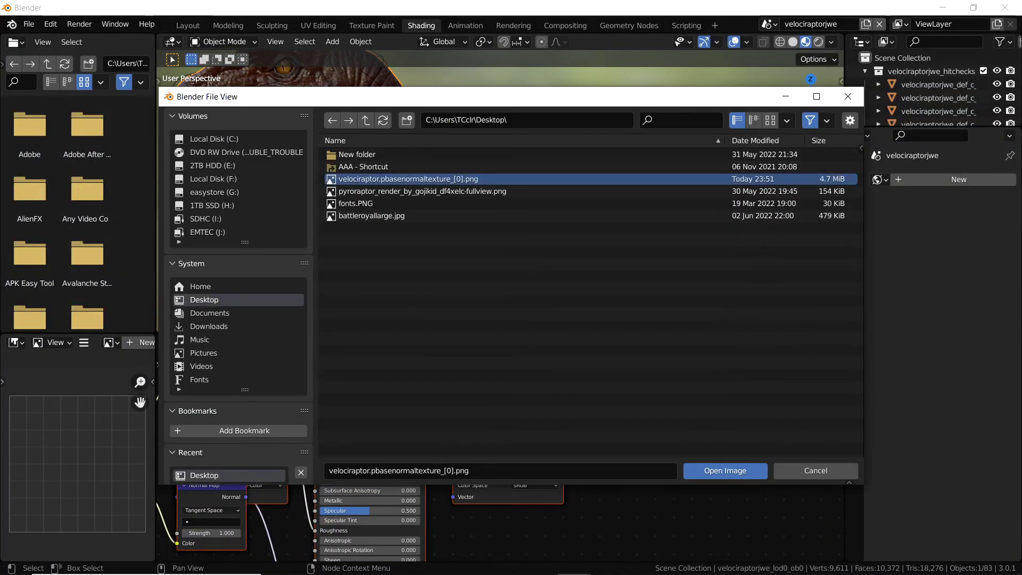
Try to load velociraptor.pbasenormaltexture_[0].png from the Desktop into the image texture nodes beside the Principled BSDF in Blender
{"action": "left_click", "coordinate": [725, 471]}
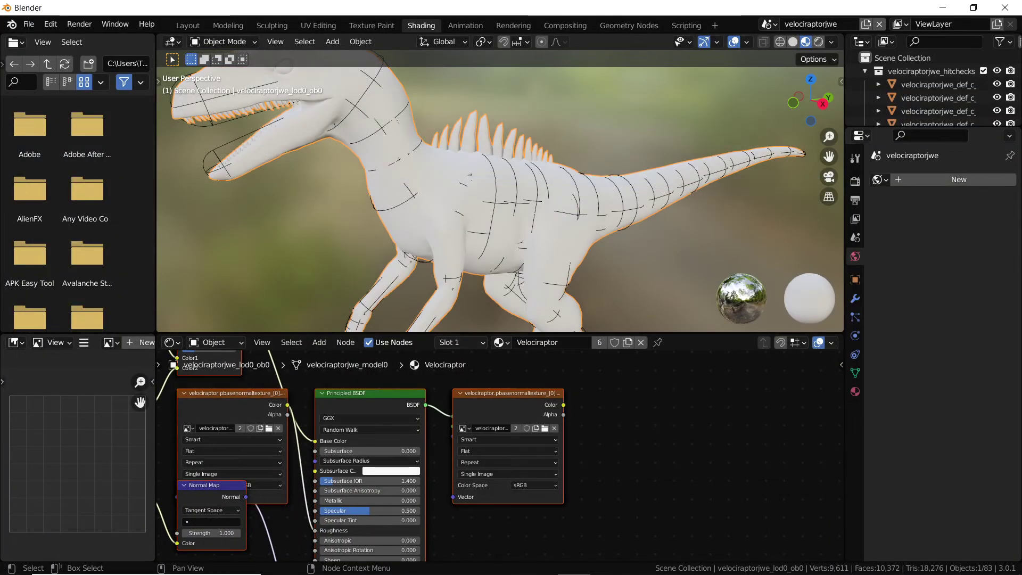
{"action": "middle_click_drag", "start_coordinate": [597, 202], "coordinate": [660, 229]}
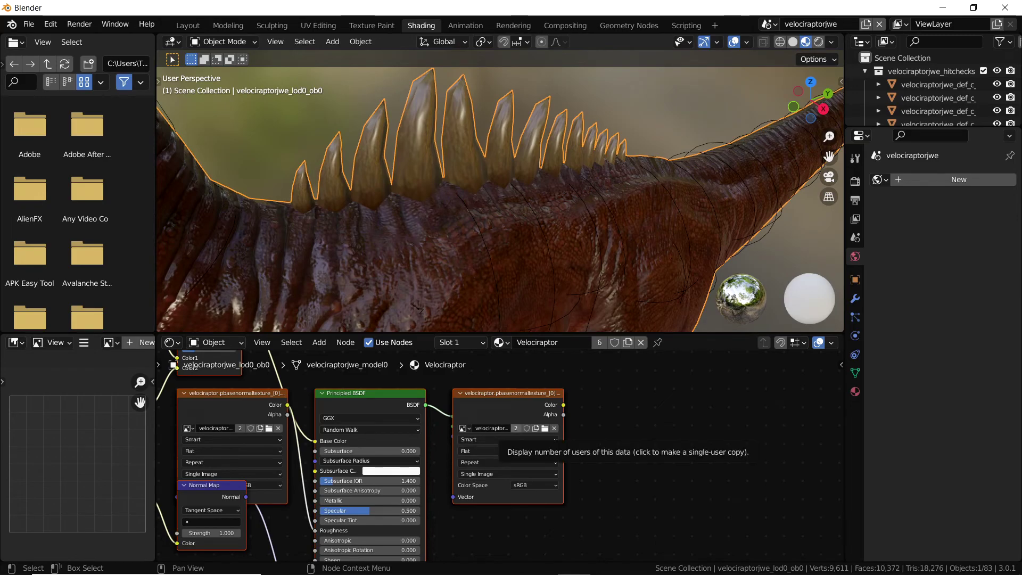
{"action": "left_click", "coordinate": [516, 428]}
{"action": "left_click", "coordinate": [269, 428]}
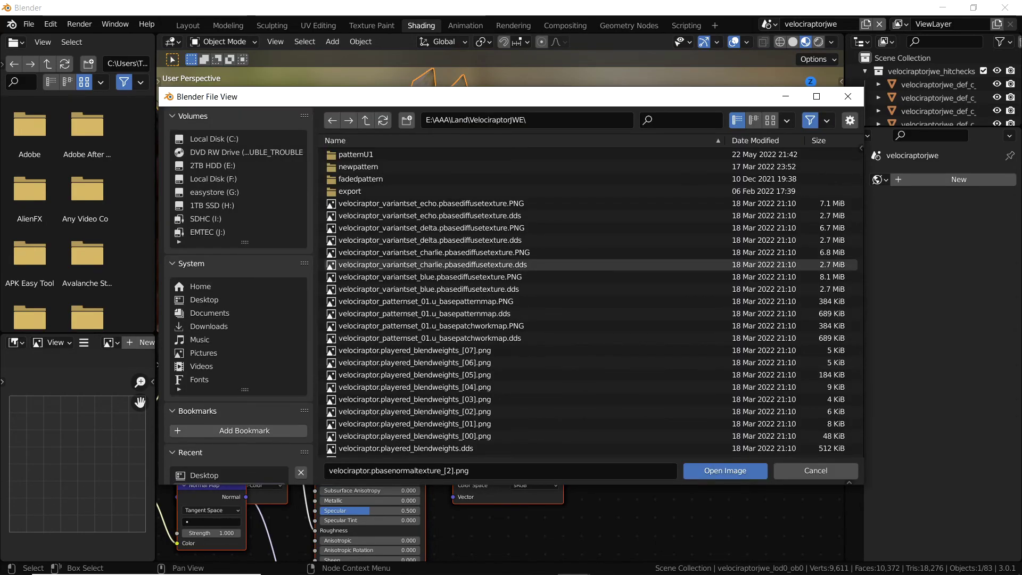
{"action": "left_click", "coordinate": [204, 475]}
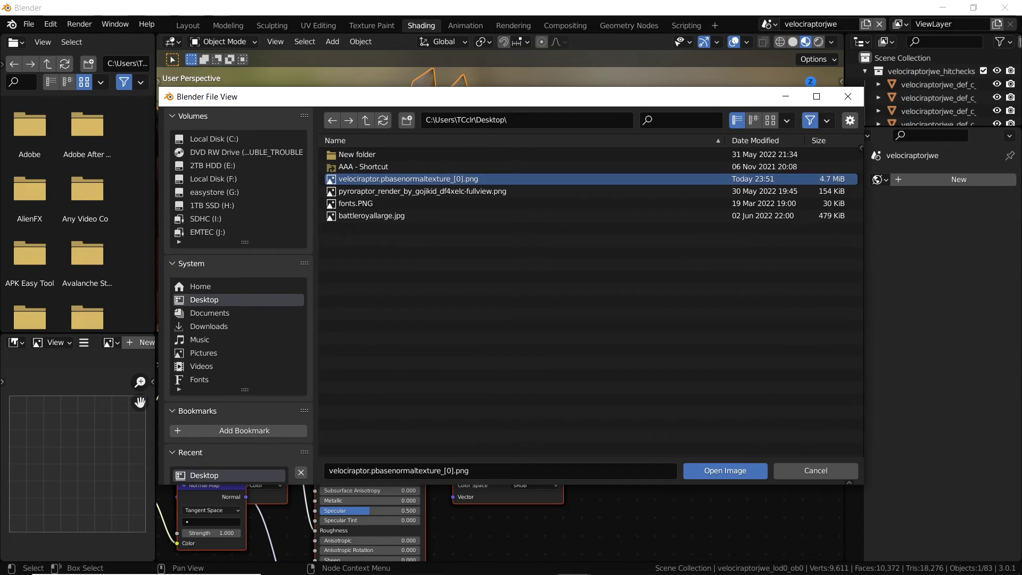
{"action": "double_click", "coordinate": [409, 179]}
Load the edited velociraptor.pbasenormaltexture_[0].png from the Desktop into the image texture node that feeds the Normal Map node
{"action": "mouse_move", "coordinate": [458, 183]}
{"action": "middle_mouse_down"}
{"action": "mouse_move", "coordinate": [378, 205]}
{"action": "mouse_move", "coordinate": [330, 197]}
{"action": "mouse_move", "coordinate": [458, 197]}
{"action": "middle_mouse_up"}
{"action": "scroll", "coordinate": [458, 197], "scroll_direction": "up", "scroll_amount": 6}
{"action": "middle_click_drag", "start_coordinate": [298, 512], "coordinate": [476, 432]}
{"action": "left_click", "coordinate": [308, 441]}
{"action": "left_click", "coordinate": [204, 475]}
{"action": "left_click", "coordinate": [409, 179]}
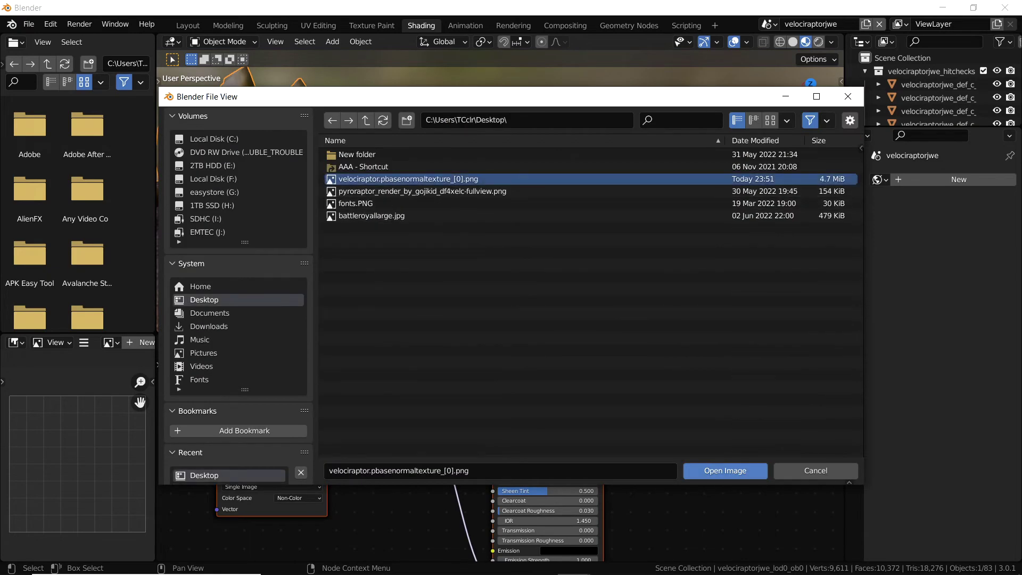
{"action": "double_click", "coordinate": [408, 178]}
Try Normal Map strengths of 2.0 and 1.3 while checking the scales on the velociraptor's back and tail
{"action": "scroll", "coordinate": [458, 197], "scroll_direction": "down", "scroll_amount": 6}
{"action": "mouse_move", "coordinate": [458, 197]}
{"action": "middle_mouse_down"}
{"action": "mouse_move", "coordinate": [500, 208]}
{"action": "mouse_move", "coordinate": [458, 199]}
{"action": "mouse_move", "coordinate": [479, 187]}
{"action": "mouse_move", "coordinate": [452, 205]}
{"action": "middle_mouse_up"}
{"action": "scroll", "coordinate": [457, 200], "scroll_direction": "up", "scroll_amount": 4}
{"action": "scroll", "coordinate": [458, 200], "scroll_direction": "down", "scroll_amount": 3}
{"action": "left_click_drag", "start_coordinate": [405, 454], "coordinate": [368, 454]}
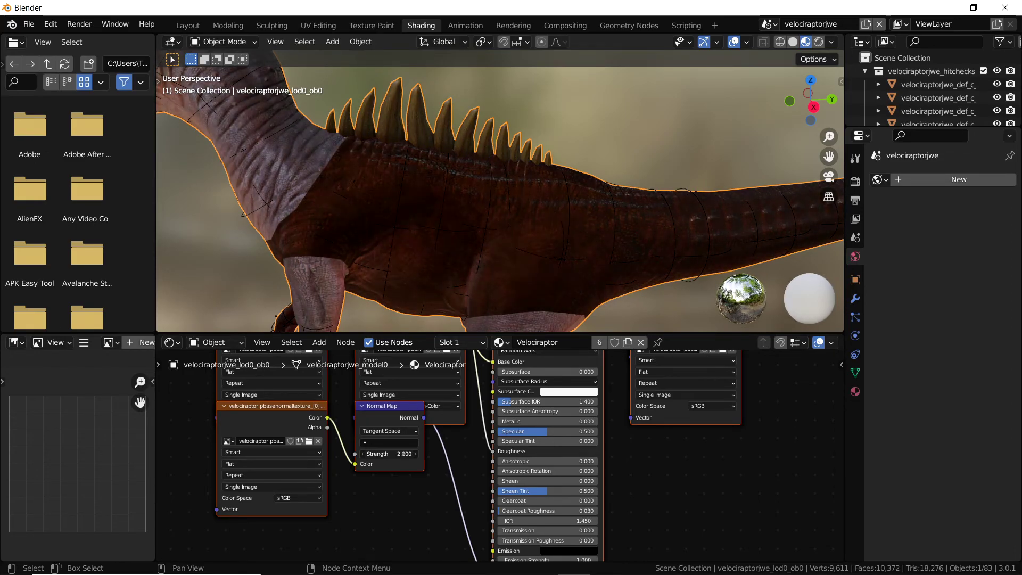
{"action": "mouse_move", "coordinate": [554, 197]}
{"action": "middle_mouse_down"}
{"action": "mouse_move", "coordinate": [395, 202]}
{"action": "mouse_move", "coordinate": [506, 213]}
{"action": "mouse_move", "coordinate": [564, 200]}
{"action": "mouse_move", "coordinate": [537, 197]}
{"action": "mouse_move", "coordinate": [511, 219]}
{"action": "mouse_move", "coordinate": [544, 186]}
{"action": "middle_mouse_up"}
{"action": "scroll", "coordinate": [538, 198], "scroll_direction": "down", "scroll_amount": 3}
Switch to GIMP and export the updated normal map over velociraptor.pbasenormaltexture_[0].png
{"action": "left_click", "coordinate": [606, 564]}
{"action": "left_click", "coordinate": [14, 28]}
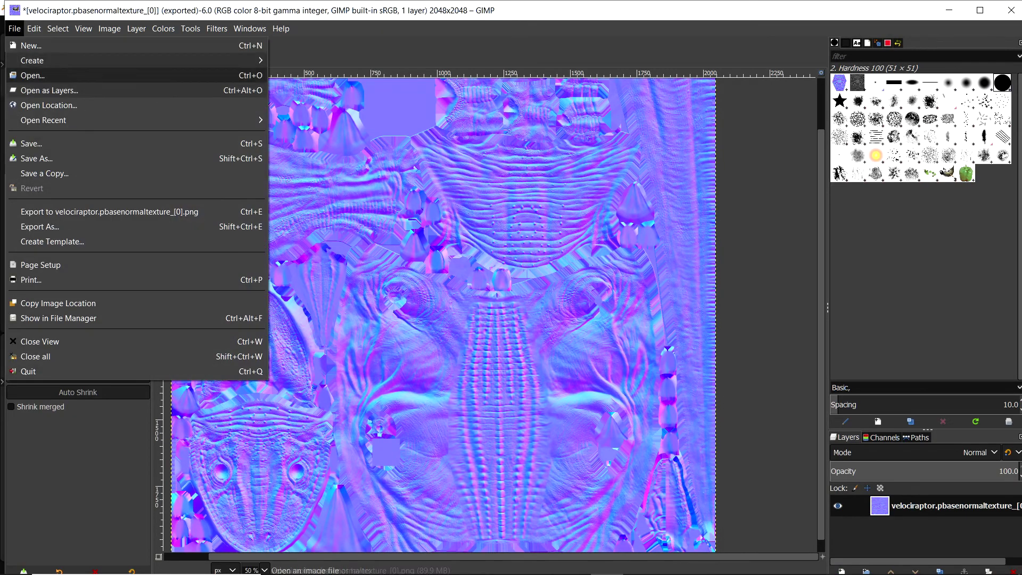
{"action": "left_click", "coordinate": [40, 226]}
{"action": "key", "text": "Return"}
{"action": "key", "text": "Return"}
Switch to Blender, reload the exported normal map in its image texture node and inspect the scales where the back meets the tail
{"action": "left_click", "coordinate": [574, 562]}
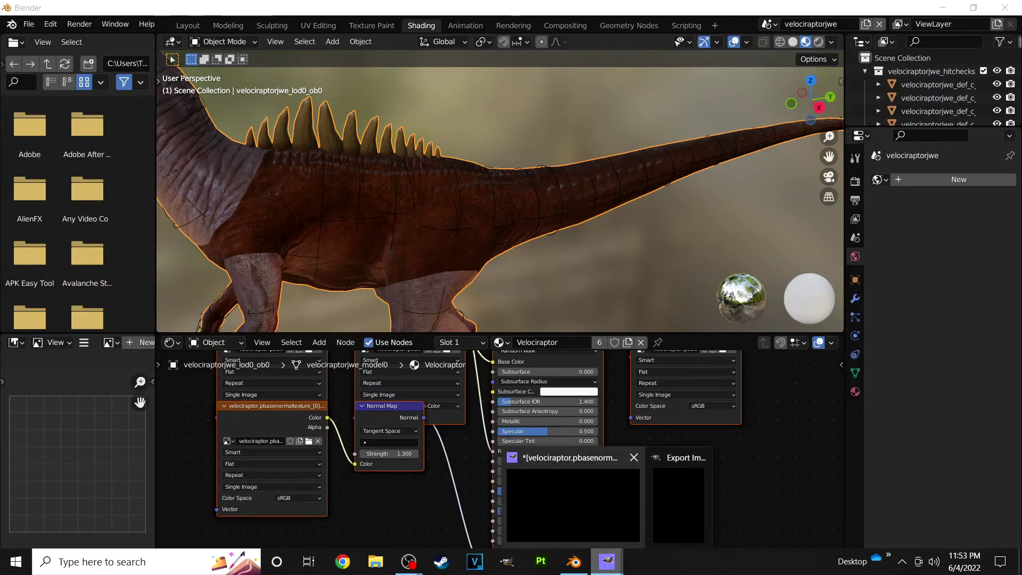
{"action": "left_click", "coordinate": [309, 441]}
{"action": "double_click", "coordinate": [426, 178]}
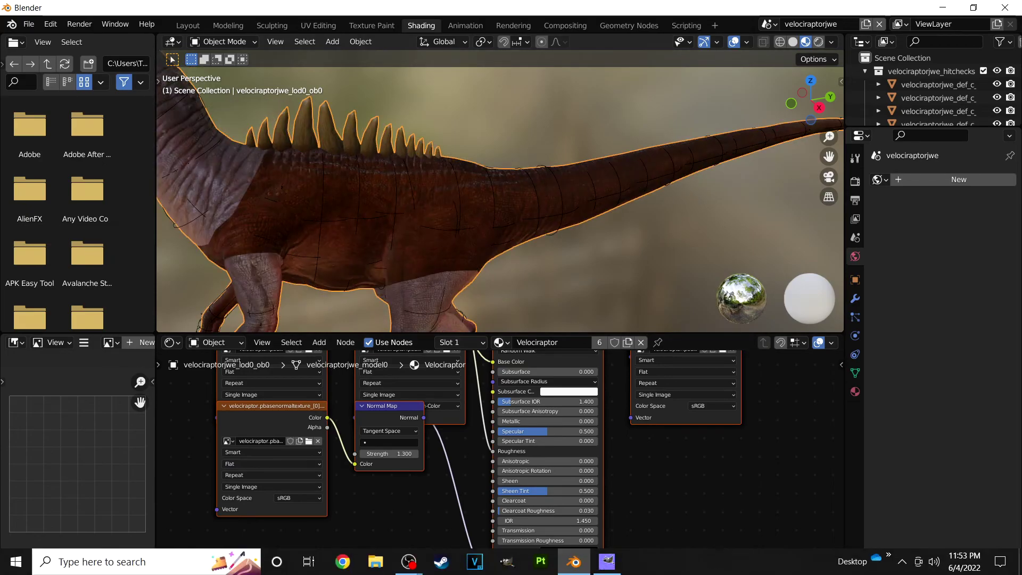
{"action": "left_click", "coordinate": [607, 562]}
{"action": "middle_click_drag", "start_coordinate": [479, 203], "coordinate": [498, 172]}
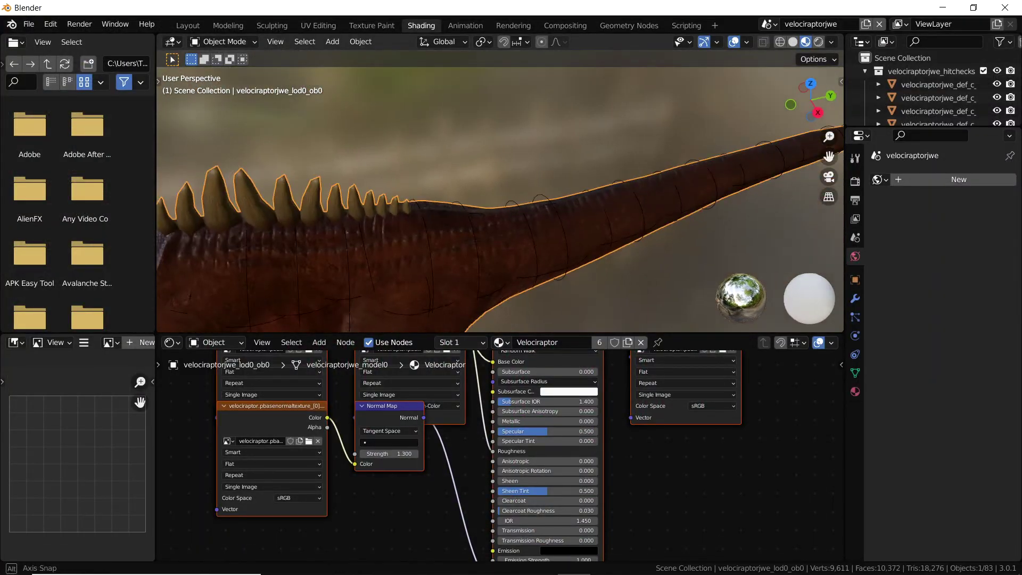
{"action": "scroll", "coordinate": [498, 172], "scroll_direction": "down", "scroll_amount": 3}
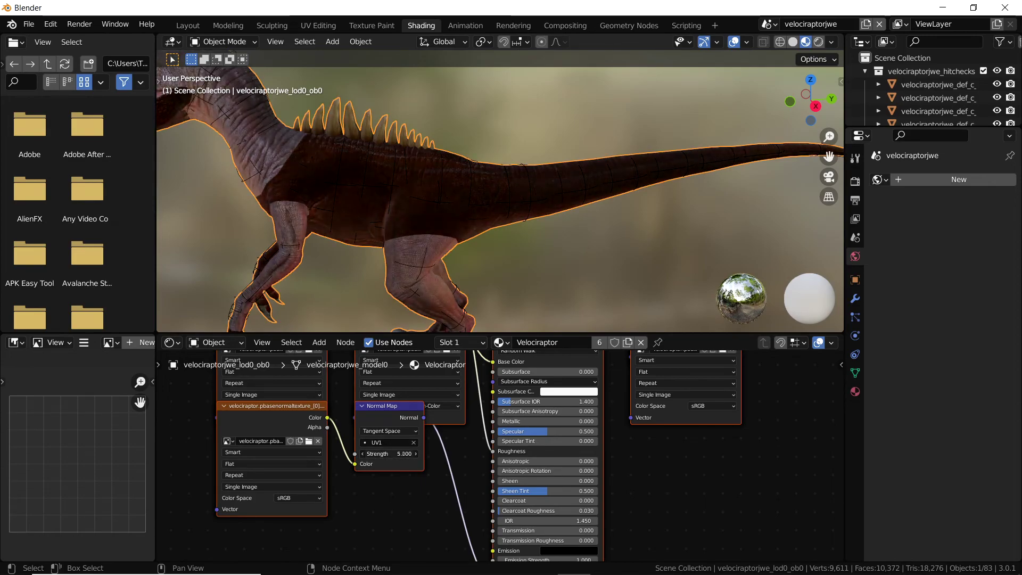
Set the Normal Map node's strength to 1 and check the surface detail along the back and neck
{"action": "middle_click_drag", "start_coordinate": [410, 235], "coordinate": [431, 231]}
{"action": "scroll", "coordinate": [431, 231], "scroll_direction": "up", "scroll_amount": 4}
{"action": "scroll", "coordinate": [367, 453], "scroll_direction": "up", "scroll_amount": 5}
{"action": "scroll", "coordinate": [503, 456], "scroll_direction": "down", "scroll_amount": 1}
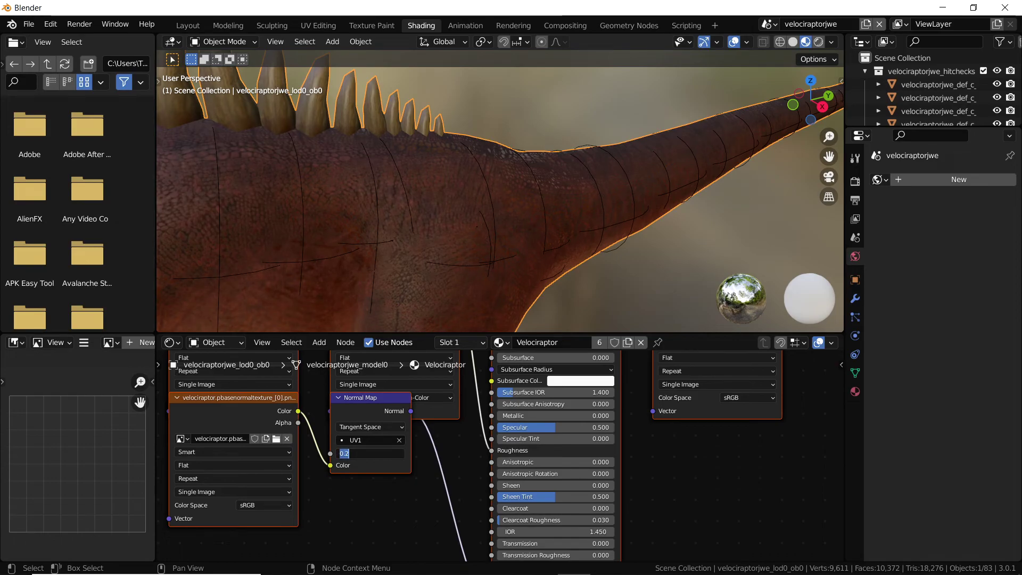
{"action": "type", "text": "1"}
{"action": "key", "text": "Return"}
{"action": "scroll", "coordinate": [532, 213], "scroll_direction": "down", "scroll_amount": 6}
{"action": "middle_click_drag", "start_coordinate": [533, 213], "coordinate": [524, 233]}
{"action": "scroll", "coordinate": [525, 233], "scroll_direction": "up", "scroll_amount": 4}
{"action": "scroll", "coordinate": [501, 456], "scroll_direction": "down", "scroll_amount": 5}
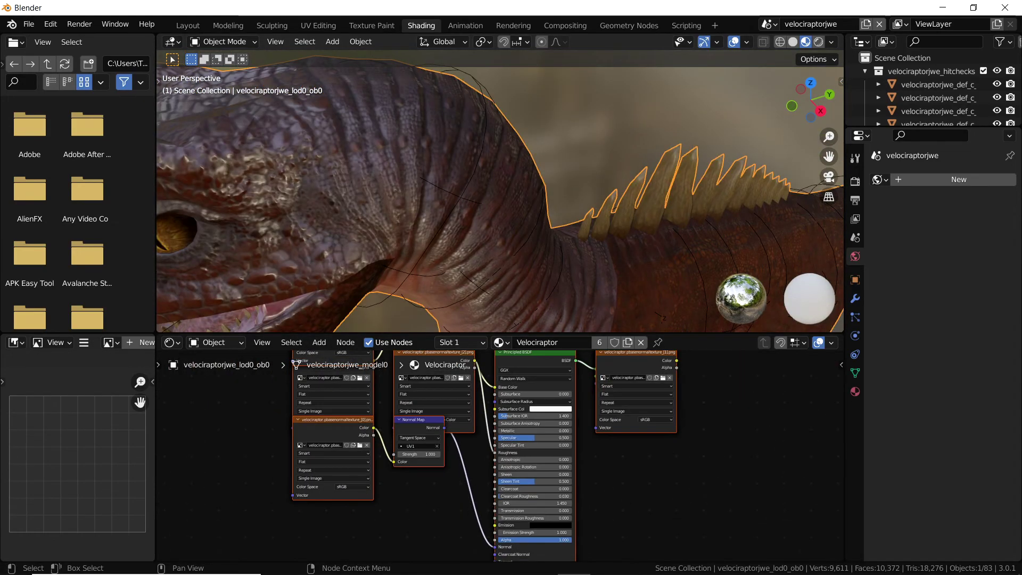
Set the Normal Map node's strength to 0.2, unlink the image in the texture node above it and inspect the head and spikes
{"action": "left_click", "coordinate": [663, 377]}
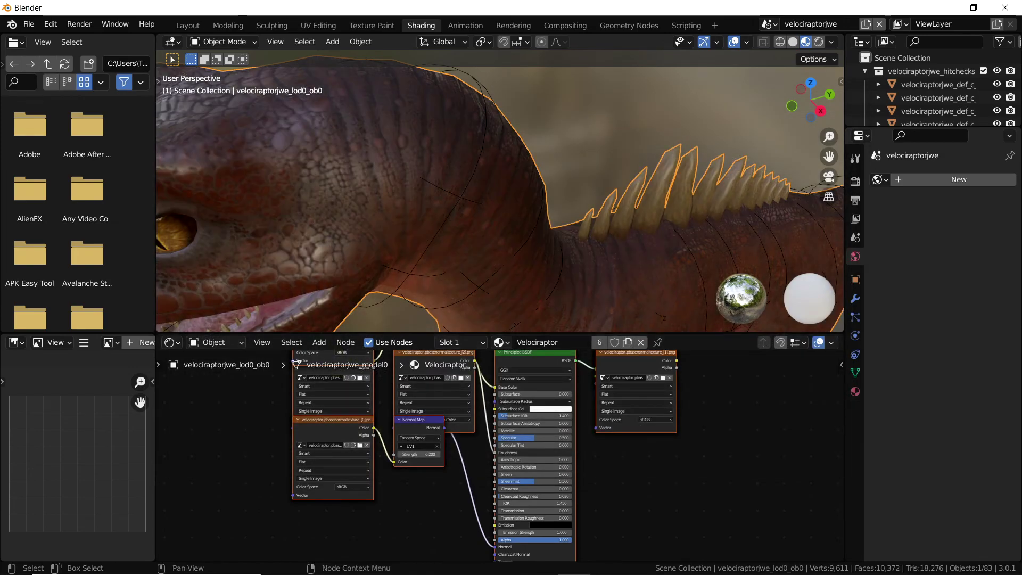
{"action": "left_click", "coordinate": [468, 377]}
{"action": "scroll", "coordinate": [484, 126], "scroll_direction": "down", "scroll_amount": 6}
{"action": "middle_click_drag", "start_coordinate": [483, 126], "coordinate": [453, 106]}
{"action": "scroll", "coordinate": [464, 115], "scroll_direction": "up", "scroll_amount": 3}
{"action": "scroll", "coordinate": [463, 114], "scroll_direction": "up", "scroll_amount": 2}
{"action": "middle_click_drag", "start_coordinate": [569, 202], "coordinate": [597, 207]}
Try to load velociraptor.pbasenormaltexture_[0].png from the Desktop into the emptied Image Texture node
{"action": "left_click", "coordinate": [457, 377]}
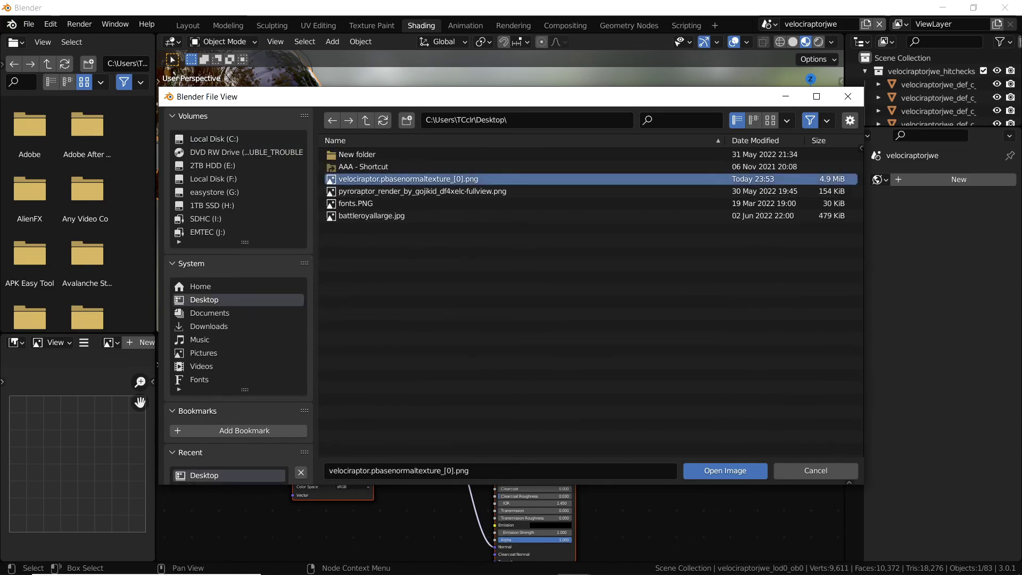
{"action": "key", "text": "Return"}
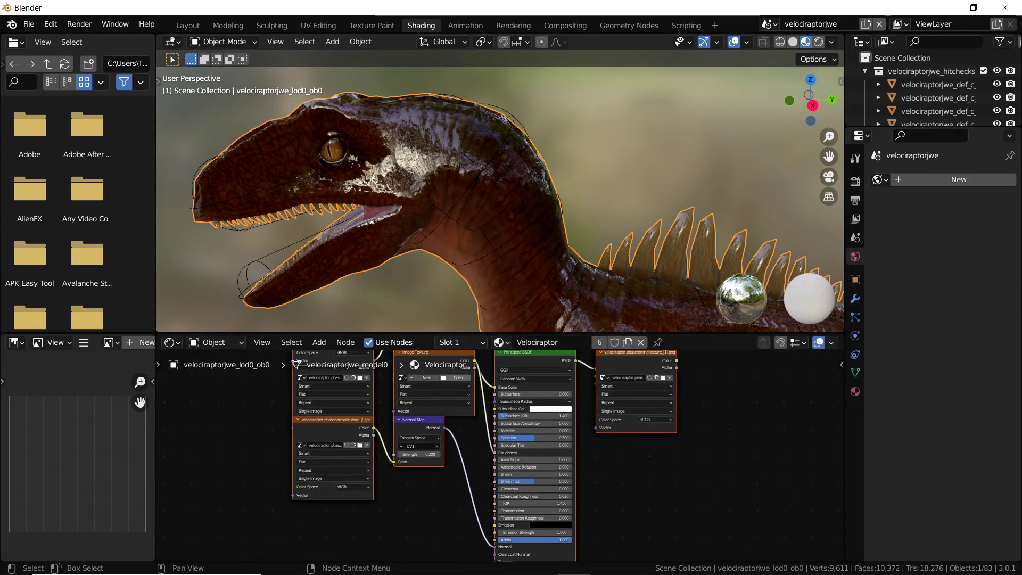
{"action": "left_click", "coordinate": [457, 378]}
{"action": "scroll", "coordinate": [229, 354], "scroll_direction": "down", "scroll_amount": 5}
In the Layout workspace, duplicate the velociraptor mesh in place and move the copy to the velociraptorjwe_LOD1 collection
{"action": "left_click", "coordinate": [224, 355]}
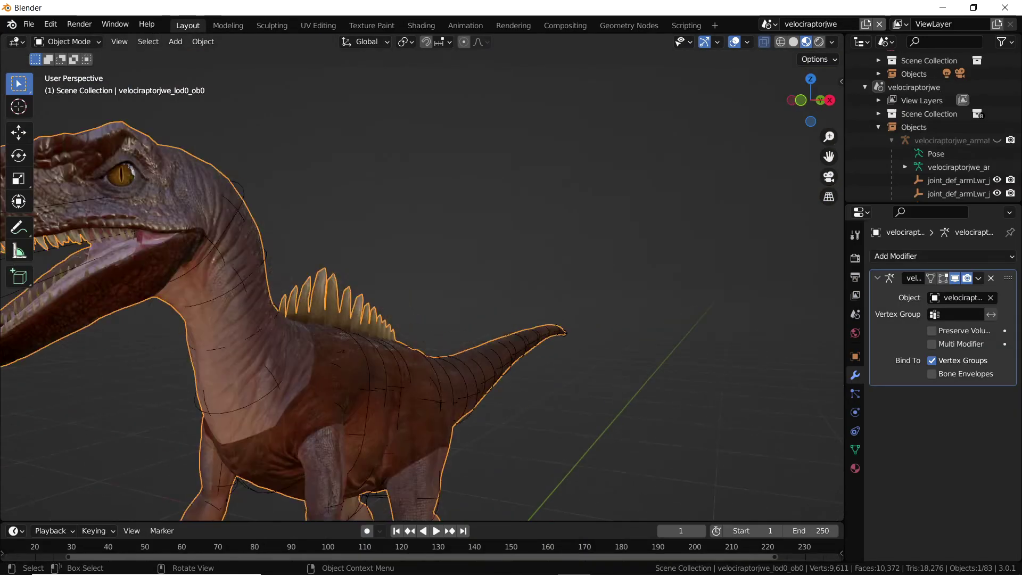
{"action": "middle_click_drag", "start_coordinate": [479, 287], "coordinate": [426, 281]}
{"action": "scroll", "coordinate": [362, 282], "scroll_direction": "down", "scroll_amount": 3}
{"action": "scroll", "coordinate": [426, 287], "scroll_direction": "up", "scroll_amount": 1}
{"action": "left_click", "coordinate": [515, 296]}
{"action": "left_click", "coordinate": [515, 296]}
{"action": "left_click", "coordinate": [516, 296]}
{"action": "key", "text": "shift+d"}
{"action": "right_click", "coordinate": [517, 275]}
{"action": "key", "text": "m"}
{"action": "left_click", "coordinate": [514, 347]}
{"action": "left_click", "coordinate": [514, 341]}
Duplicate the velociraptor mesh again in place and move this second copy to the next LOD collection
{"action": "key", "text": "shift+d"}
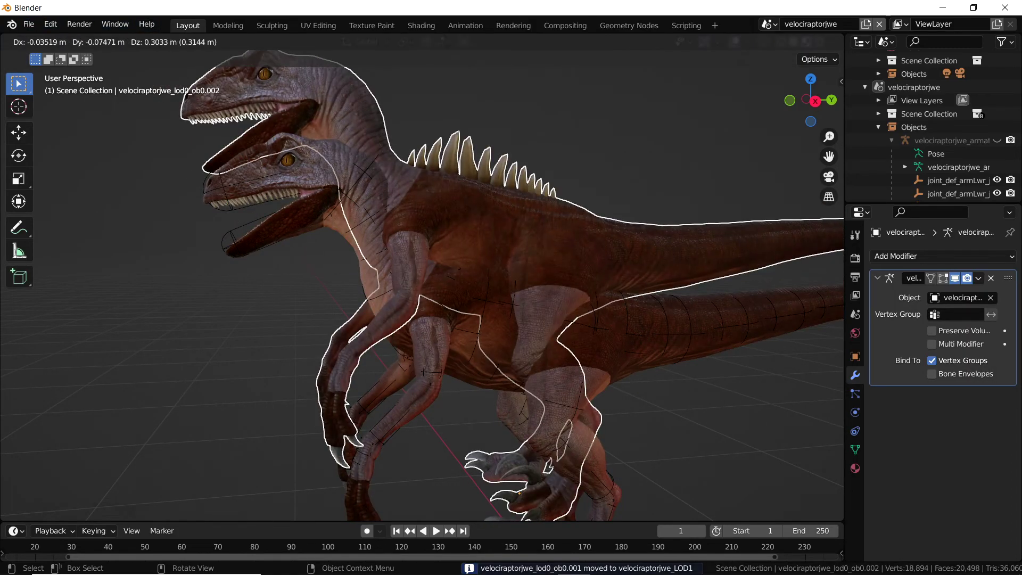
{"action": "right_click", "coordinate": [509, 272]}
{"action": "key", "text": "m"}
{"action": "left_click", "coordinate": [509, 341]}
Widen the outliner and delete the original lod1 and lod2 velociraptor meshes
{"action": "scroll", "coordinate": [930, 144], "scroll_direction": "down", "scroll_amount": 15}
{"action": "left_click_drag", "start_coordinate": [845, 146], "coordinate": [729, 147]}
{"action": "scroll", "coordinate": [873, 154], "scroll_direction": "down", "scroll_amount": 20}
{"action": "scroll", "coordinate": [873, 163], "scroll_direction": "up", "scroll_amount": 2}
{"action": "left_click", "coordinate": [863, 127]}
{"action": "key", "text": "Delete"}
{"action": "left_click", "coordinate": [863, 126]}
{"action": "key", "text": "Delete"}
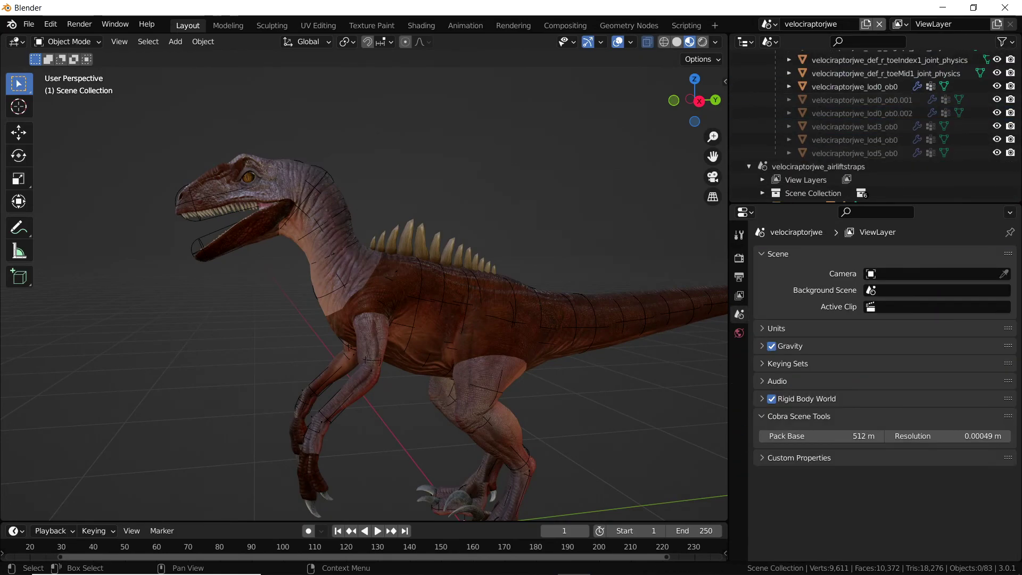
Rename the mesh copies ending in .002 and .001 as velociraptorjwe_lod2_ob0 and velociraptorjwe_lod1_ob0
{"action": "double_click", "coordinate": [862, 113]}
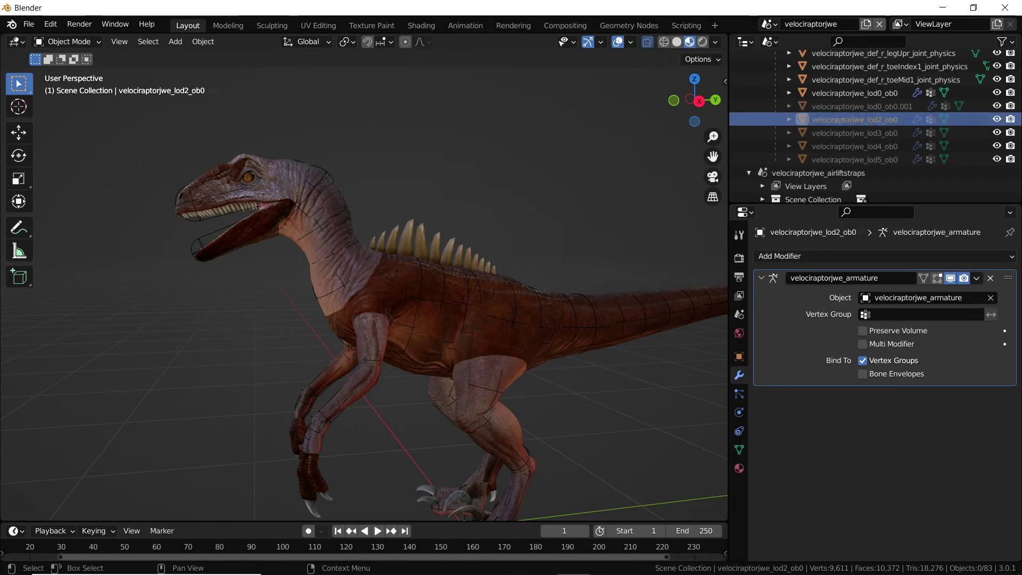
{"action": "scroll", "coordinate": [863, 119], "scroll_direction": "up", "scroll_amount": 1}
{"action": "double_click", "coordinate": [863, 120]}
{"action": "key", "text": "Right"}
{"action": "key", "text": "BackSpace"}
{"action": "type", "text": "1"}
{"action": "key", "text": "Return"}
Inspect the customized velociraptor's body and spine spikes from several angles and distances
{"action": "scroll", "coordinate": [436, 272], "scroll_direction": "down", "scroll_amount": 4}
{"action": "middle_click_drag", "start_coordinate": [436, 272], "coordinate": [362, 285]}
{"action": "scroll", "coordinate": [492, 283], "scroll_direction": "up", "scroll_amount": 5}
{"action": "scroll", "coordinate": [436, 277], "scroll_direction": "up", "scroll_amount": 3}
{"action": "scroll", "coordinate": [437, 277], "scroll_direction": "down", "scroll_amount": 5}
{"action": "scroll", "coordinate": [450, 277], "scroll_direction": "up", "scroll_amount": 4}
{"action": "scroll", "coordinate": [362, 285], "scroll_direction": "down", "scroll_amount": 3}
{"action": "middle_click_drag", "start_coordinate": [298, 282], "coordinate": [234, 278]}
Export the scene as a Cobra Model over models.ms2 in the VelociraptorJWE folder
{"action": "left_click", "coordinate": [29, 24]}
{"action": "mouse_move", "coordinate": [53, 218]}
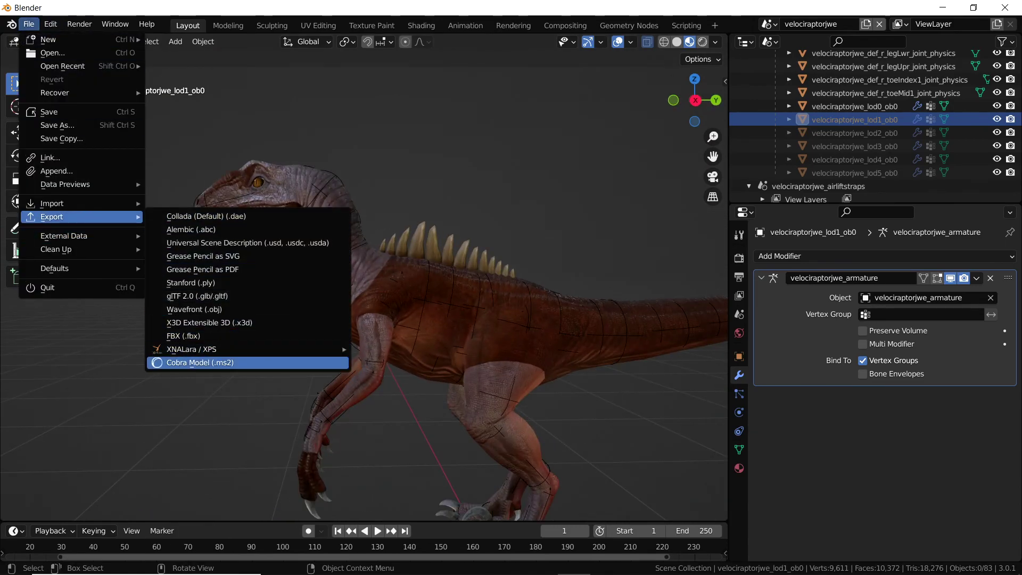
{"action": "left_click", "coordinate": [250, 363]}
{"action": "left_click", "coordinate": [360, 204]}
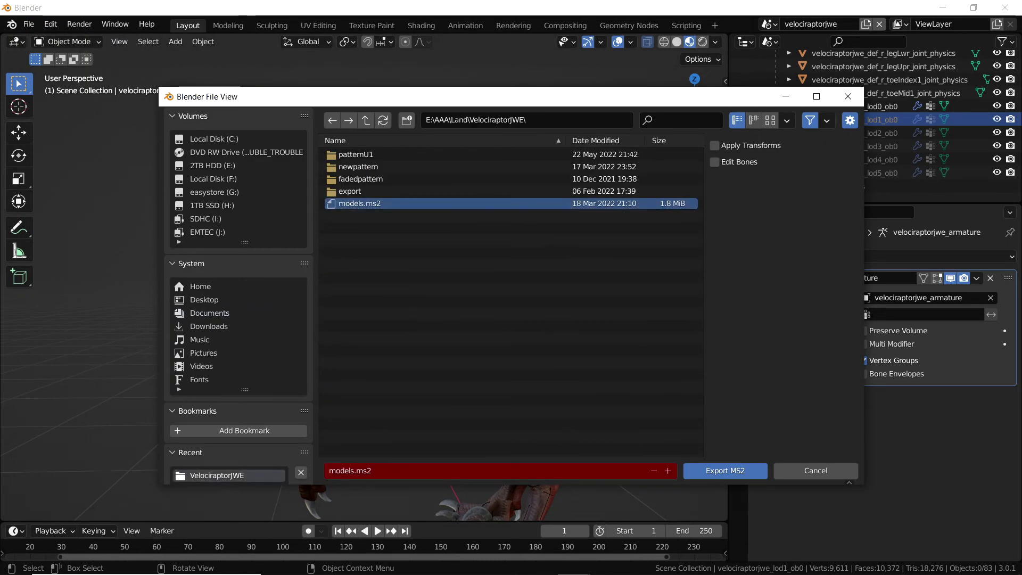
{"action": "left_click", "coordinate": [725, 471]}
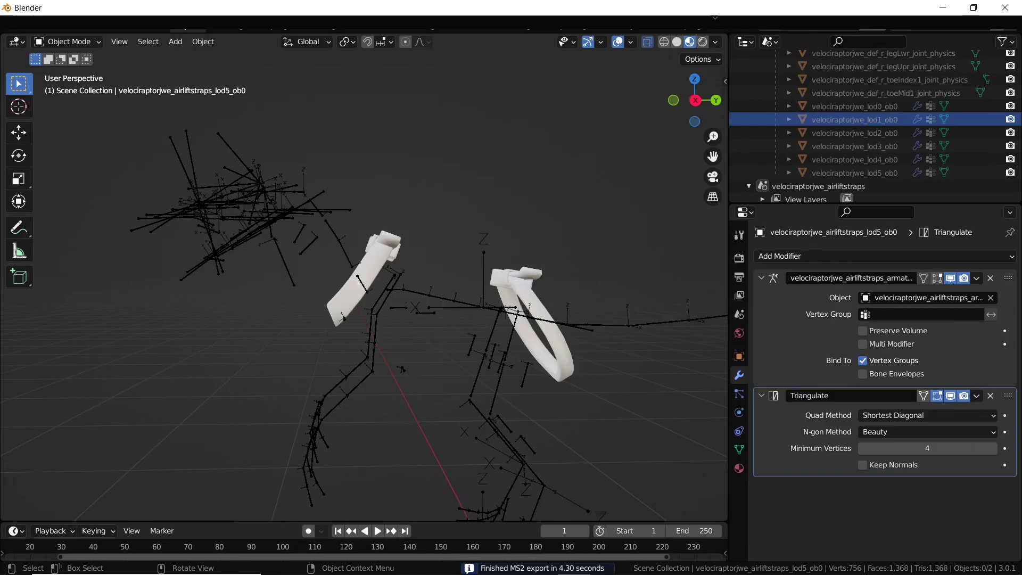
Close Blender and launch the ovl_tool_gui shortcut from the desktop
{"action": "left_click", "coordinate": [1005, 7]}
{"action": "left_click", "coordinate": [537, 318]}
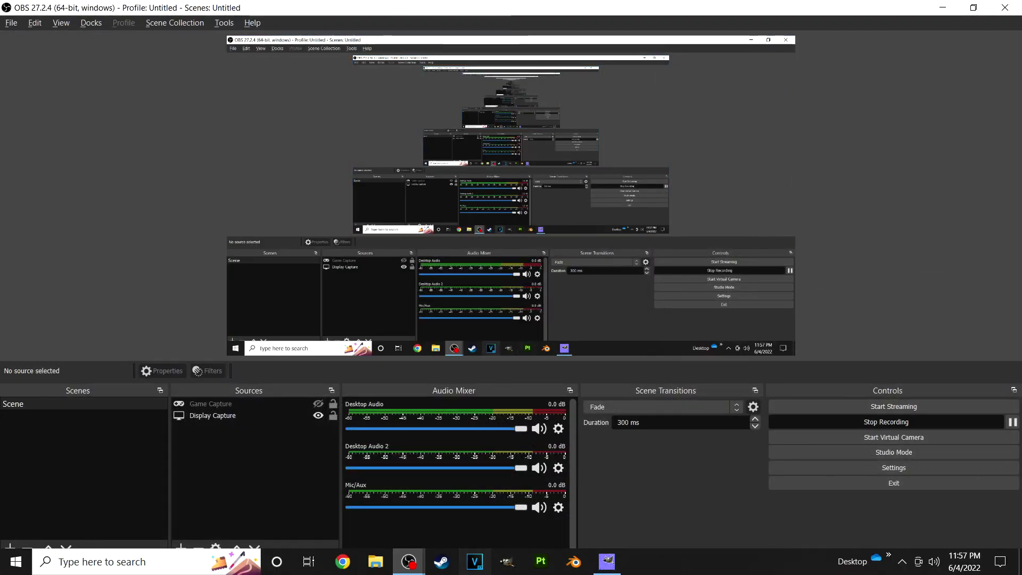
{"action": "left_click", "coordinate": [409, 561]}
{"action": "double_click", "coordinate": [126, 525]}
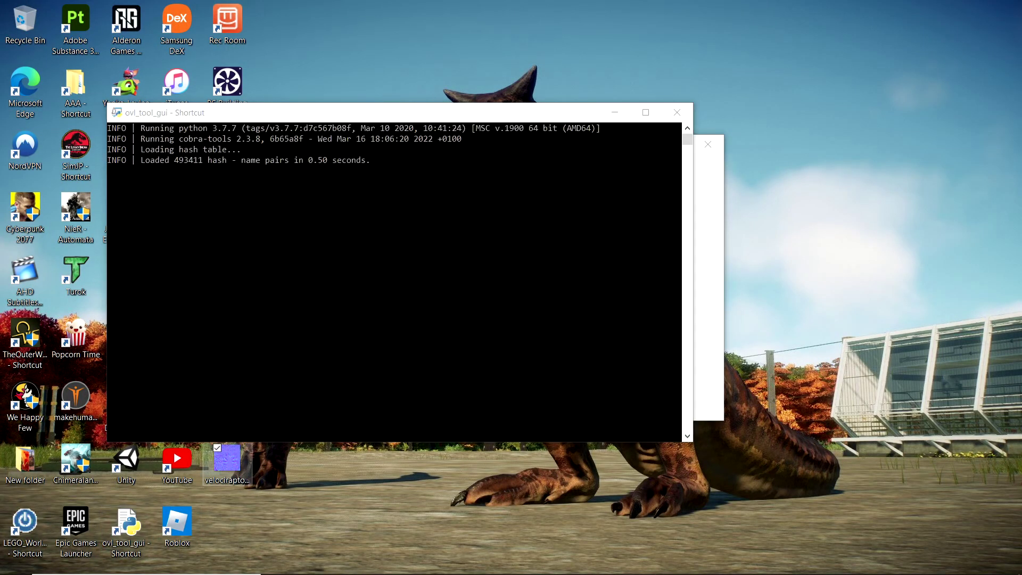
Copy the velociraptor normal map from the desktop and open the AAA\Land\VelociraptorJWE folder on drive E: in File Explorer
{"action": "right_click", "coordinate": [228, 461]}
{"action": "left_click", "coordinate": [160, 384]}
{"action": "left_click", "coordinate": [376, 562]}
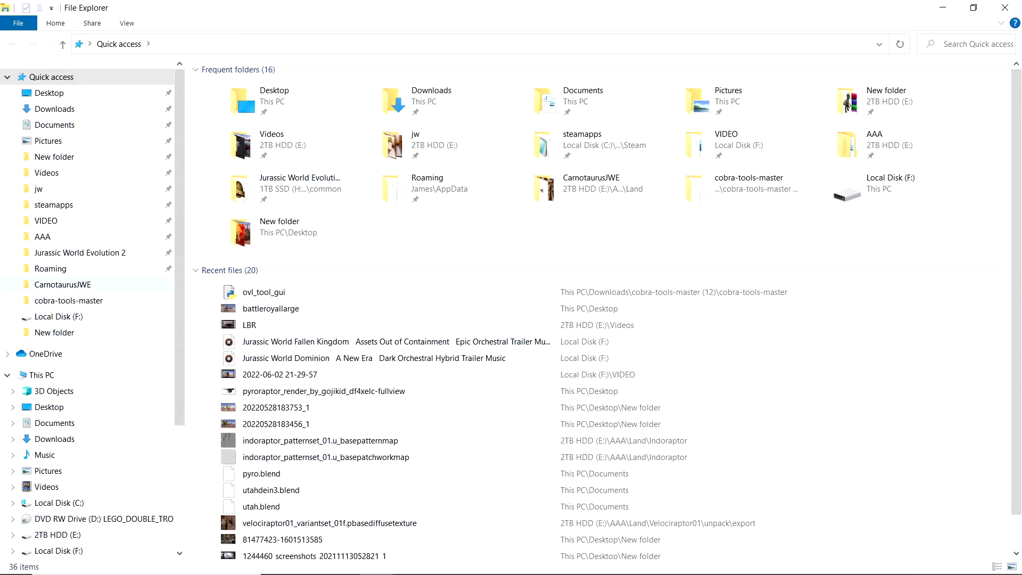
{"action": "scroll", "coordinate": [59, 444], "scroll_direction": "down", "scroll_amount": 2}
{"action": "left_click", "coordinate": [57, 444]}
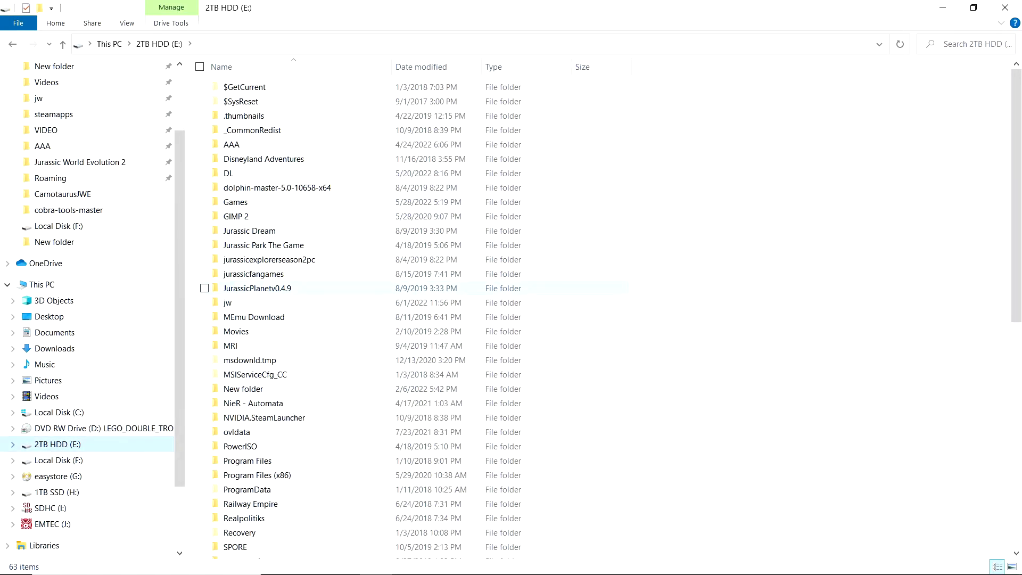
{"action": "scroll", "coordinate": [287, 475], "scroll_direction": "down", "scroll_amount": 2}
{"action": "scroll", "coordinate": [287, 475], "scroll_direction": "up", "scroll_amount": 2}
{"action": "double_click", "coordinate": [232, 145]}
{"action": "double_click", "coordinate": [307, 98]}
{"action": "scroll", "coordinate": [298, 193], "scroll_direction": "down", "scroll_amount": 12}
{"action": "scroll", "coordinate": [256, 320], "scroll_direction": "down", "scroll_amount": 8}
{"action": "double_click", "coordinate": [250, 466]}
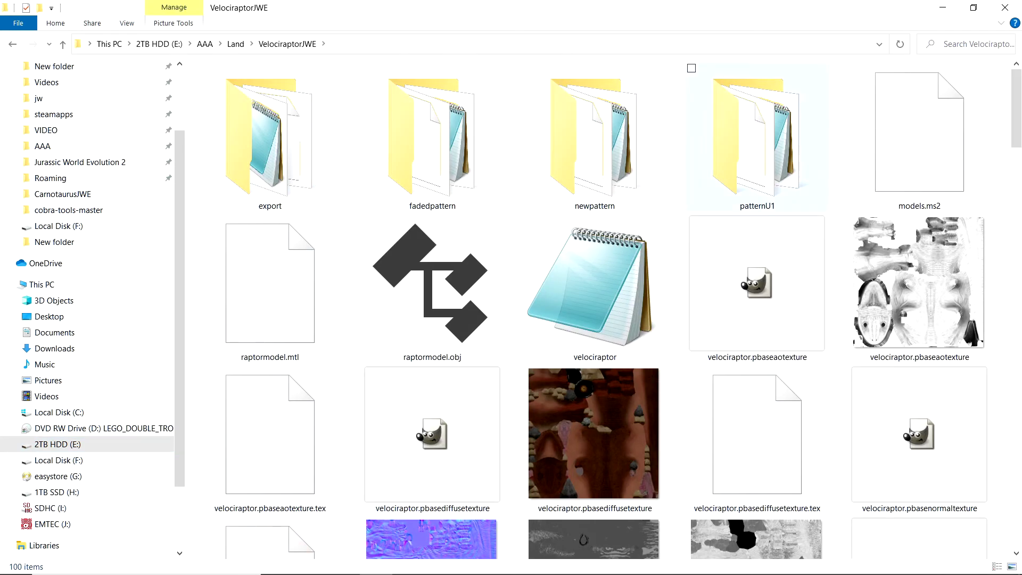
Paste the normal map into the export folder and delete the velociraptorjwe and velociraptorjwe_airliftstraps MDL2 files there
{"action": "double_click", "coordinate": [269, 137]}
{"action": "right_click", "coordinate": [265, 174]}
{"action": "left_click", "coordinate": [188, 270]}
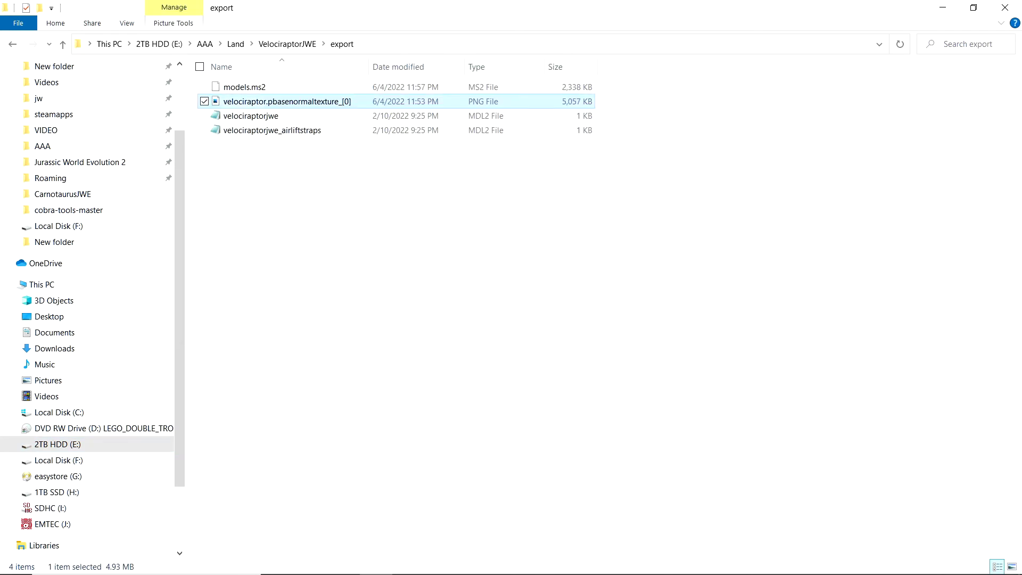
{"action": "left_click_drag", "start_coordinate": [322, 199], "coordinate": [235, 118]}
{"action": "right_click", "coordinate": [235, 119]}
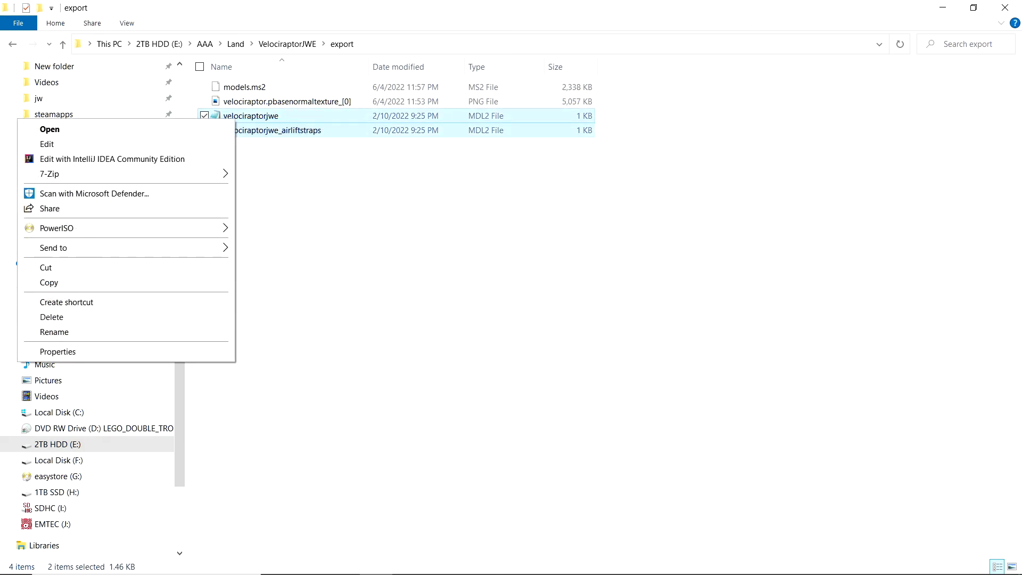
{"action": "left_click", "coordinate": [187, 317]}
Look through the contents of the fadedpattern and newpattern folders
{"action": "left_click", "coordinate": [13, 44]}
{"action": "double_click", "coordinate": [432, 138]}
{"action": "key", "text": "alt+Left"}
{"action": "double_click", "coordinate": [595, 138]}
{"action": "key", "text": "alt+Left"}
Copy velociraptor.pbasenormaltexture_[1] and velociraptor.pbasenormaltexture_[2] from the VelociraptorJWE folder into its export folder
{"action": "scroll", "coordinate": [432, 287], "scroll_direction": "down", "scroll_amount": 4}
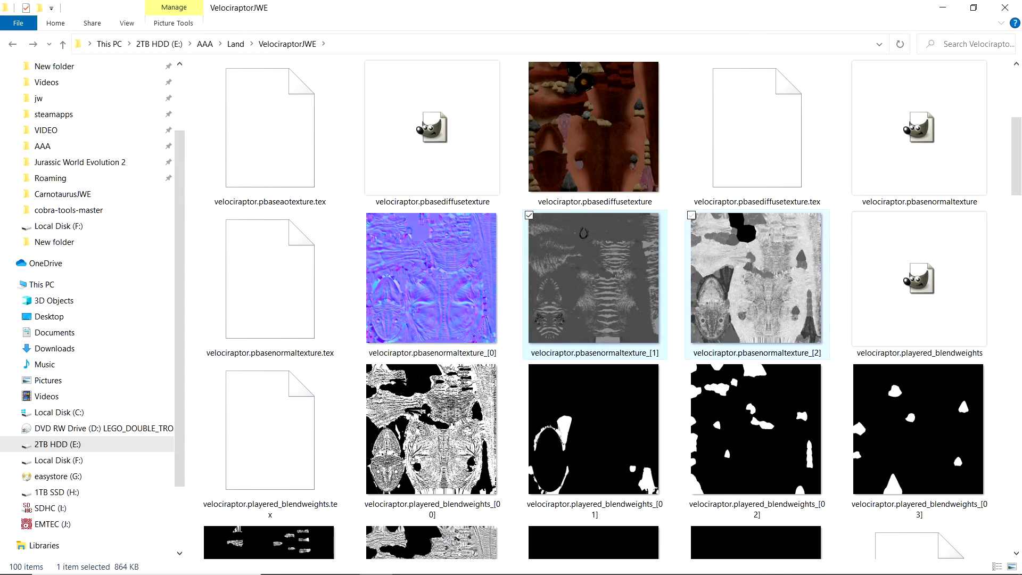
{"action": "left_click", "coordinate": [734, 311], "text": "ctrl"}
{"action": "key", "text": "ctrl+c"}
{"action": "scroll", "coordinate": [735, 312], "scroll_direction": "up", "scroll_amount": 4}
{"action": "double_click", "coordinate": [270, 137]}
{"action": "key", "text": "ctrl+v"}
Preview the basepatchworkmap images in the newpattern and patternU1 folders to compare the stripe patterns
{"action": "key", "text": "alt+Left"}
{"action": "double_click", "coordinate": [595, 138]}
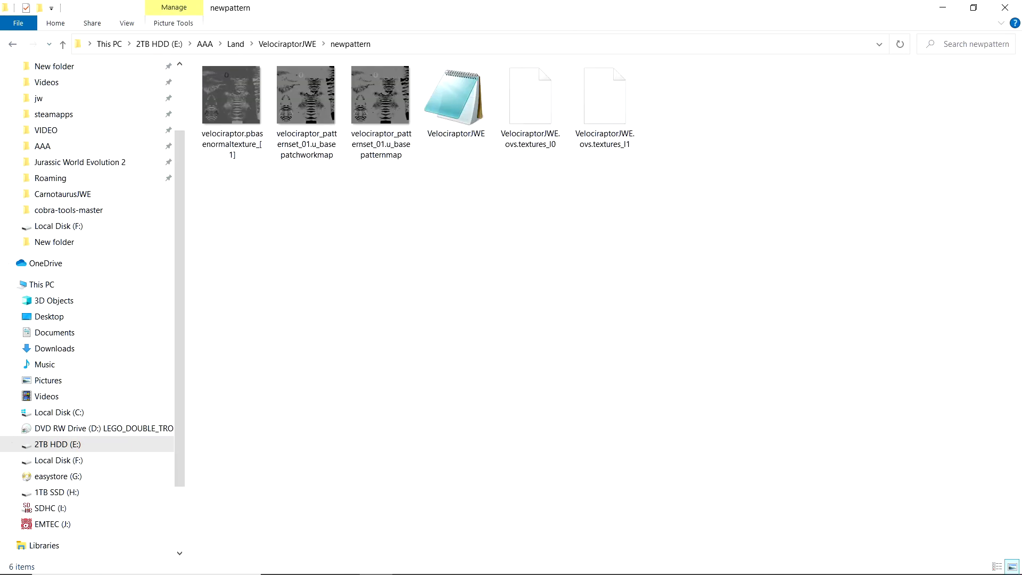
{"action": "key", "text": "Return"}
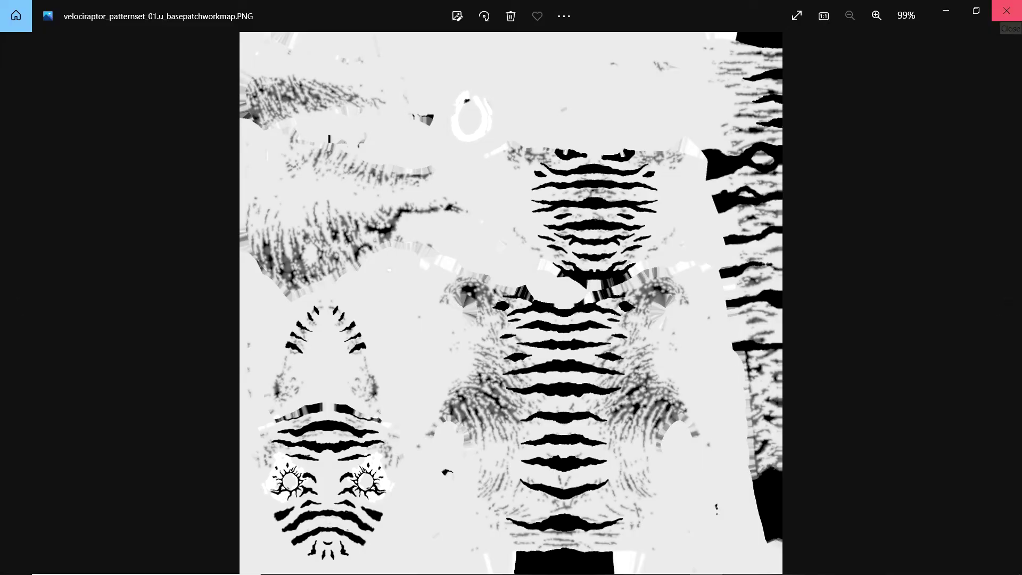
{"action": "left_click", "coordinate": [1007, 10]}
{"action": "left_click", "coordinate": [13, 44]}
{"action": "double_click", "coordinate": [756, 137]}
{"action": "double_click", "coordinate": [307, 101]}
{"action": "left_click", "coordinate": [1007, 11]}
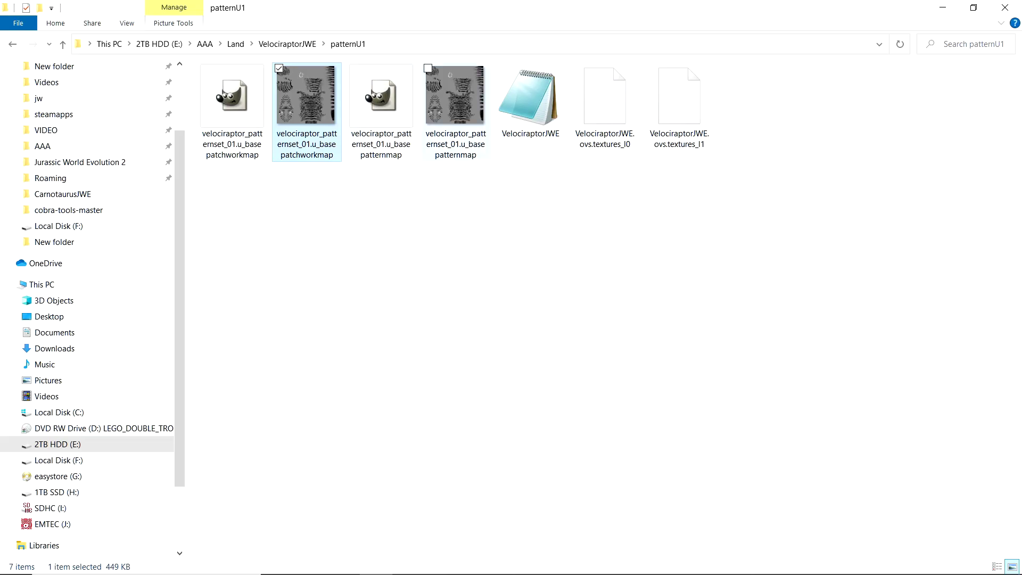
Copy the basepatchworkmap and basepatternmap PNG images from patternU1 into the export folder
{"action": "left_click", "coordinate": [463, 122], "text": "ctrl"}
{"action": "right_click", "coordinate": [462, 123]}
{"action": "left_click", "coordinate": [277, 418]}
{"action": "left_click", "coordinate": [12, 44]}
{"action": "double_click", "coordinate": [271, 137]}
{"action": "key", "text": "ctrl+v"}
Switch to OVL Archive Editor and load the VelociraptorJWE OVL archive from its folder under Land
{"action": "left_click", "coordinate": [533, 298]}
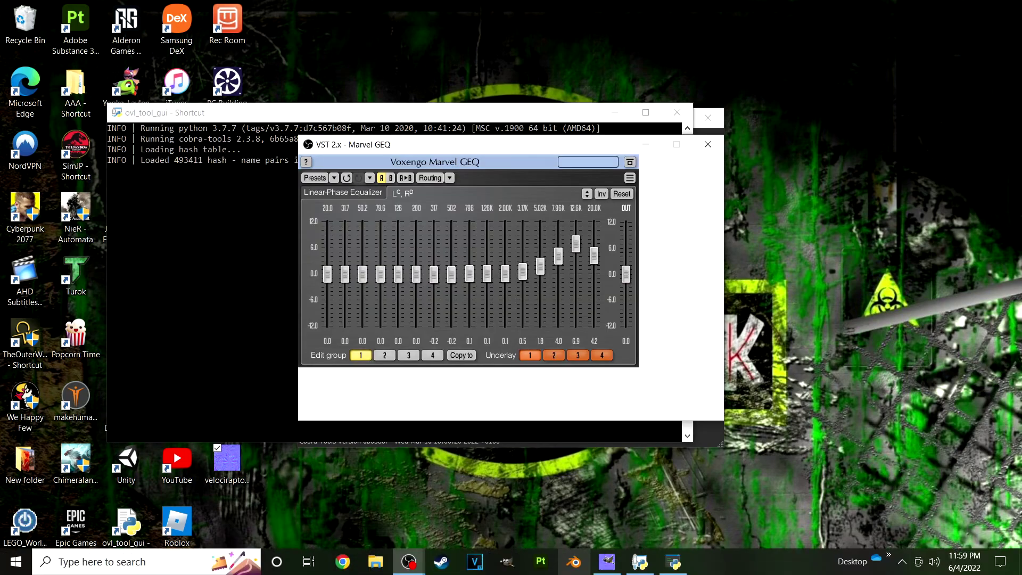
{"action": "key", "text": "ctrl+o"}
{"action": "left_click", "coordinate": [240, 34]}
{"action": "scroll", "coordinate": [372, 321], "scroll_direction": "down", "scroll_amount": 10}
{"action": "double_click", "coordinate": [213, 438]}
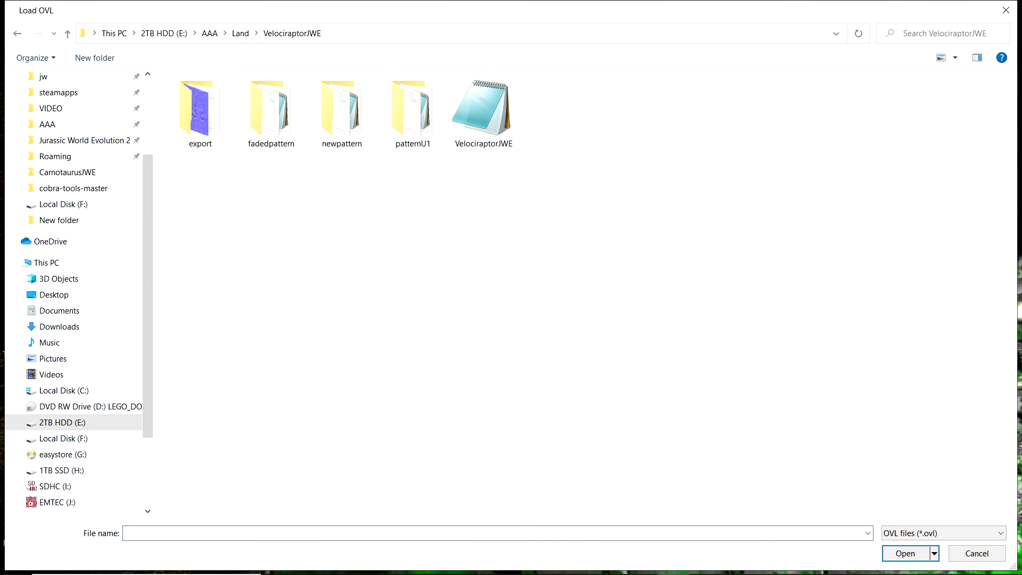
{"action": "double_click", "coordinate": [485, 111]}
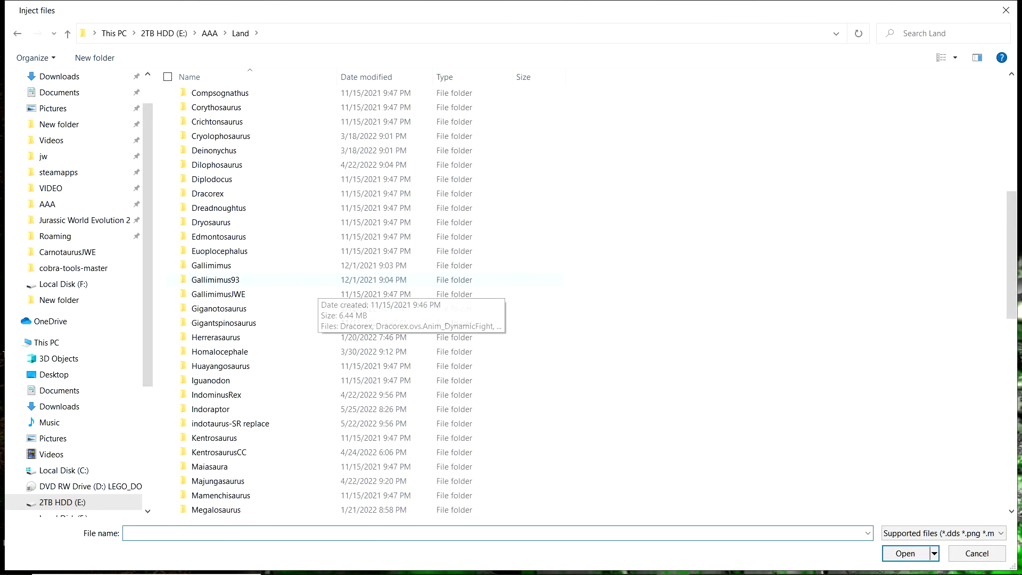
Inject models.ms2, the three normal texture images and both pattern maps from the VelociraptorJWE export folder into the archive
{"action": "scroll", "coordinate": [373, 298], "scroll_direction": "down", "scroll_amount": 9}
{"action": "double_click", "coordinate": [256, 496]}
{"action": "double_click", "coordinate": [200, 106]}
{"action": "left_click_drag", "start_coordinate": [682, 237], "coordinate": [181, 75]}
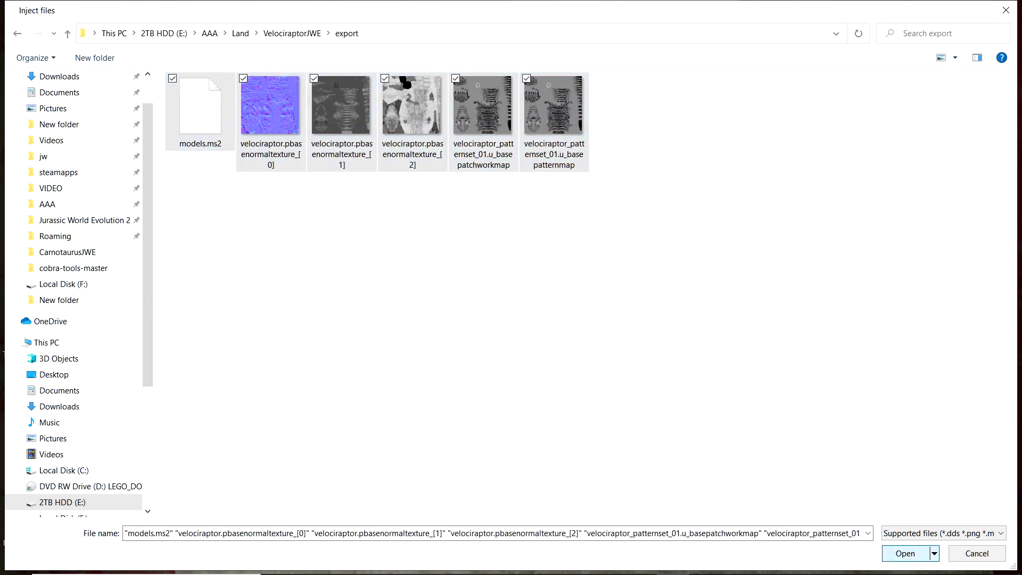
{"action": "left_click", "coordinate": [906, 553]}
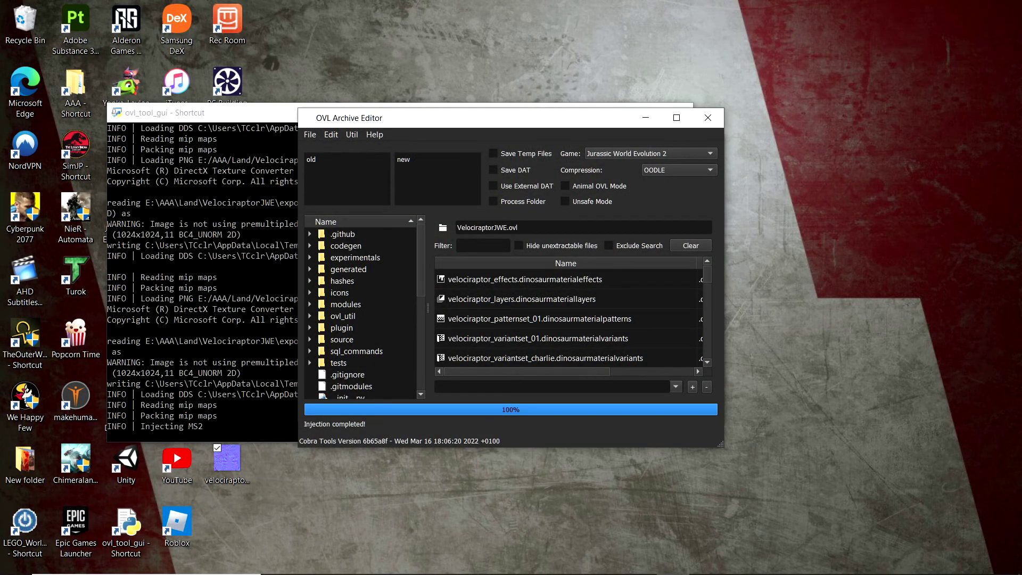
Save the modified VelociraptorJWE OVL archive in its folder under Land
{"action": "left_click", "coordinate": [334, 194]}
{"action": "left_click", "coordinate": [68, 237]}
{"action": "left_click", "coordinate": [240, 33]}
{"action": "scroll", "coordinate": [298, 338], "scroll_direction": "down", "scroll_amount": 20}
{"action": "left_click", "coordinate": [266, 468]}
{"action": "double_click", "coordinate": [266, 468]}
{"action": "double_click", "coordinate": [248, 95]}
{"action": "left_click", "coordinate": [910, 553]}
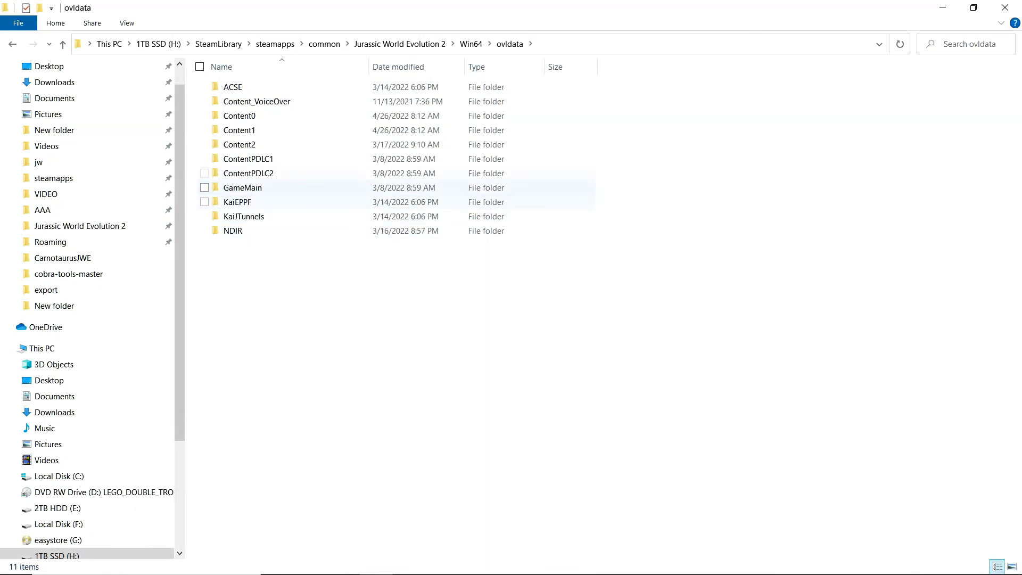
Paste the modified archive files into the velociraptor folder under Content0 in Jurassic World Evolution 2's ovldata, replacing the existing files
{"action": "double_click", "coordinate": [240, 116]}
{"action": "double_click", "coordinate": [240, 130]}
{"action": "double_click", "coordinate": [235, 116]}
{"action": "scroll", "coordinate": [294, 386], "scroll_direction": "down", "scroll_amount": 18}
{"action": "double_click", "coordinate": [253, 551]}
{"action": "right_click", "coordinate": [294, 188]}
{"action": "left_click", "coordinate": [173, 282]}
{"action": "left_click", "coordinate": [251, 224]}
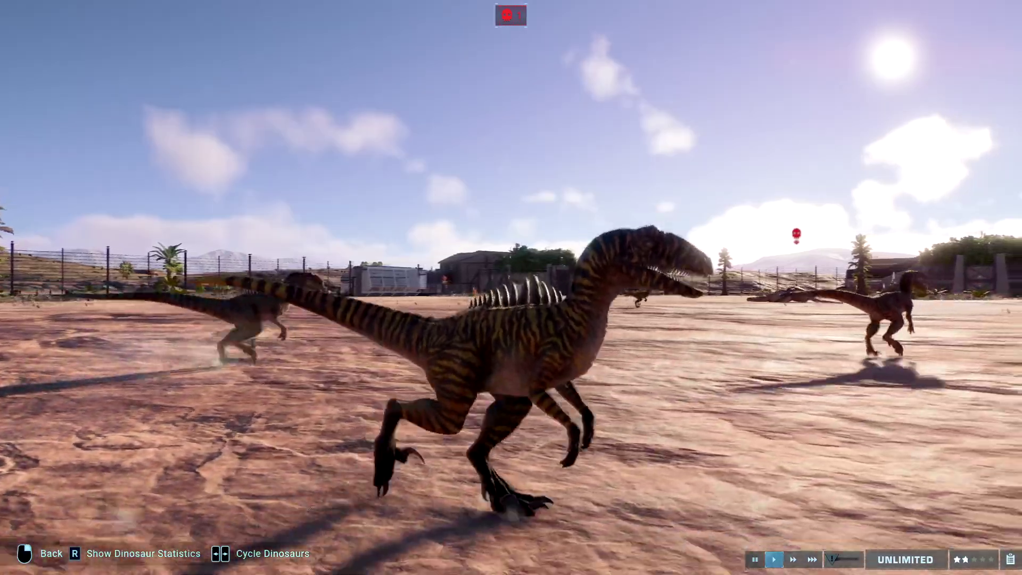
Cycle through the dinosaurs in Jurassic World Evolution 2 to examine the modified velociraptors' spikes and skin
{"action": "key", "text": "Right"}
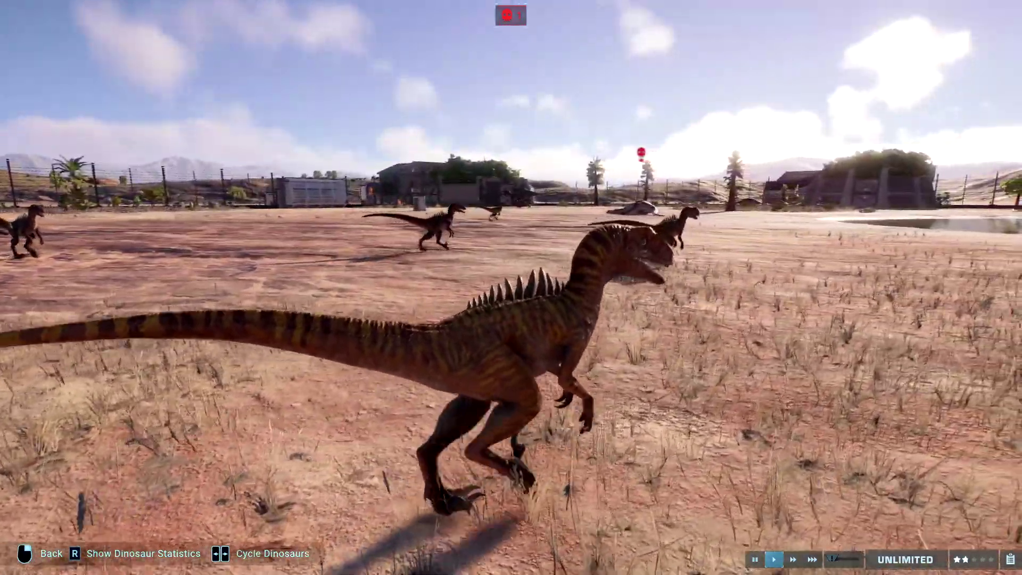
{"action": "key", "text": "Right"}
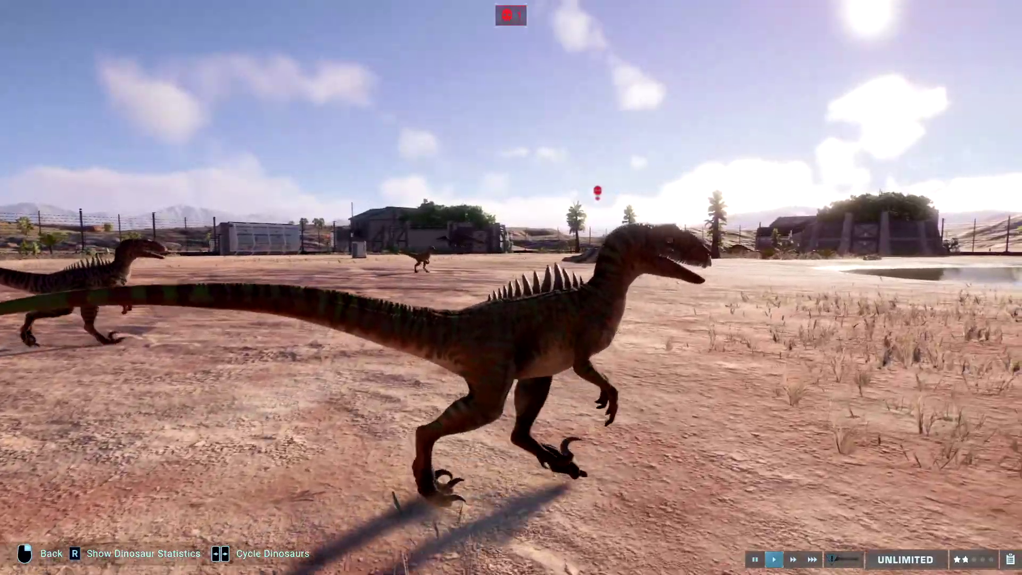
{"action": "key", "text": "Right"}
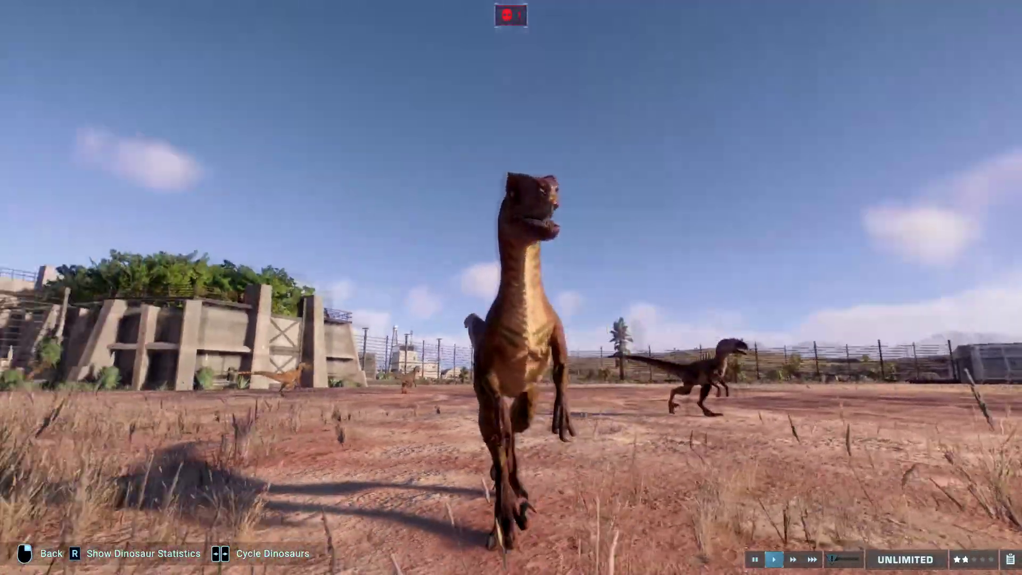